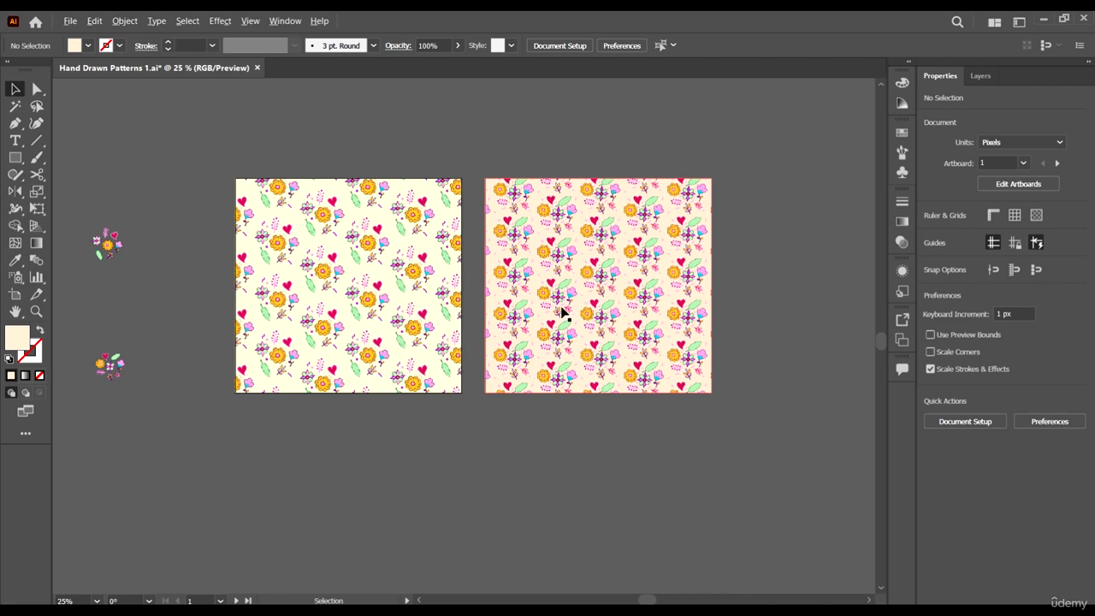
Duplicate both pattern artboards together with their artwork, placing the copies in a row directly below the originals
scroll(477, 297, "up", 1)
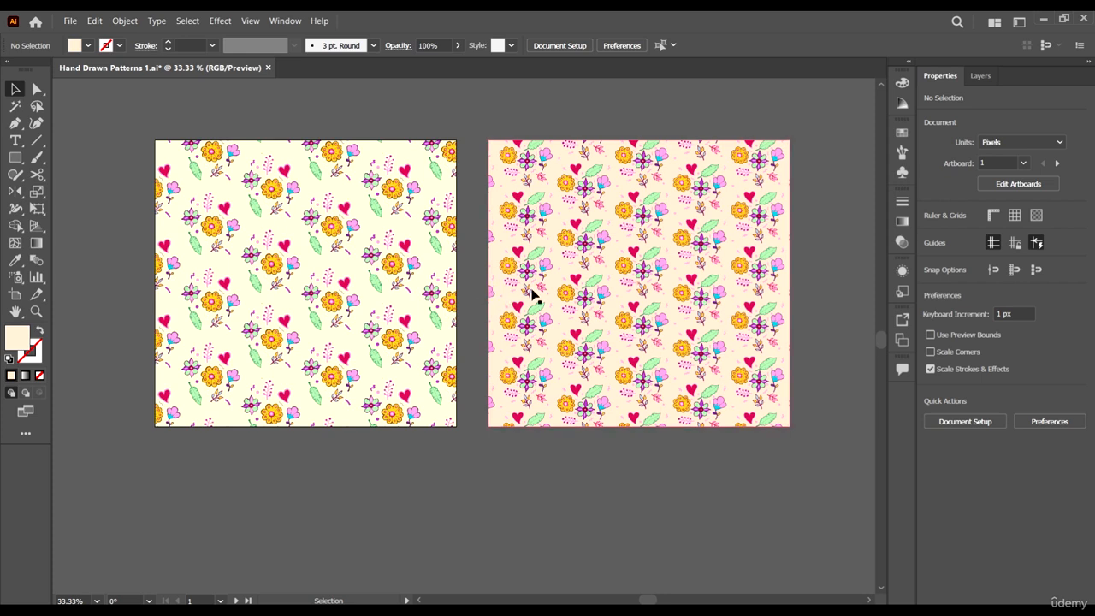
scroll(532, 293, "down", 2)
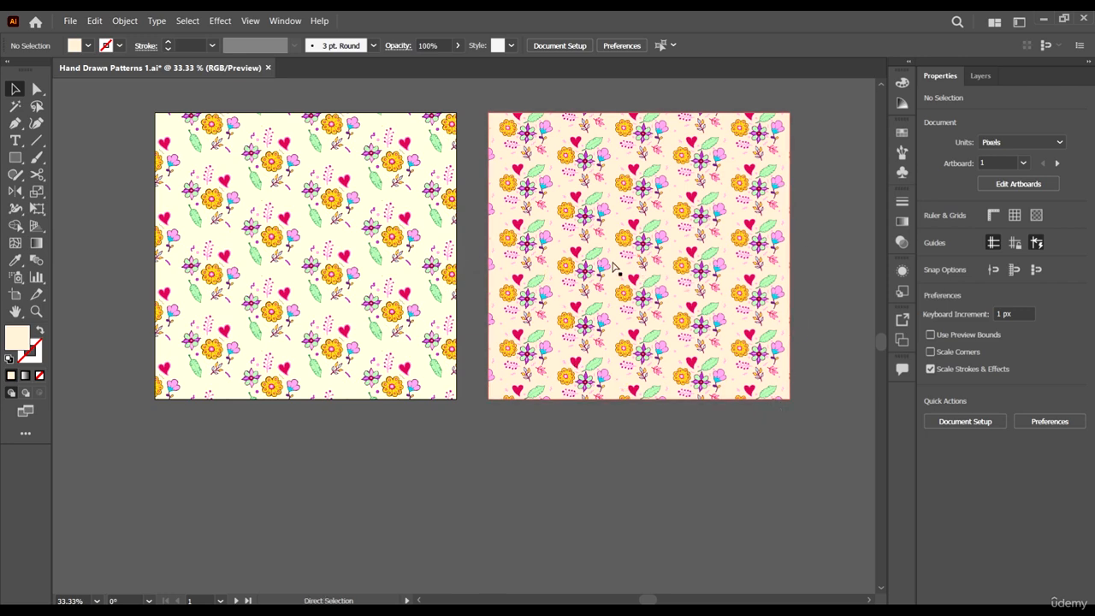
scroll(525, 234, "down", 1)
scroll(558, 227, "right", 2)
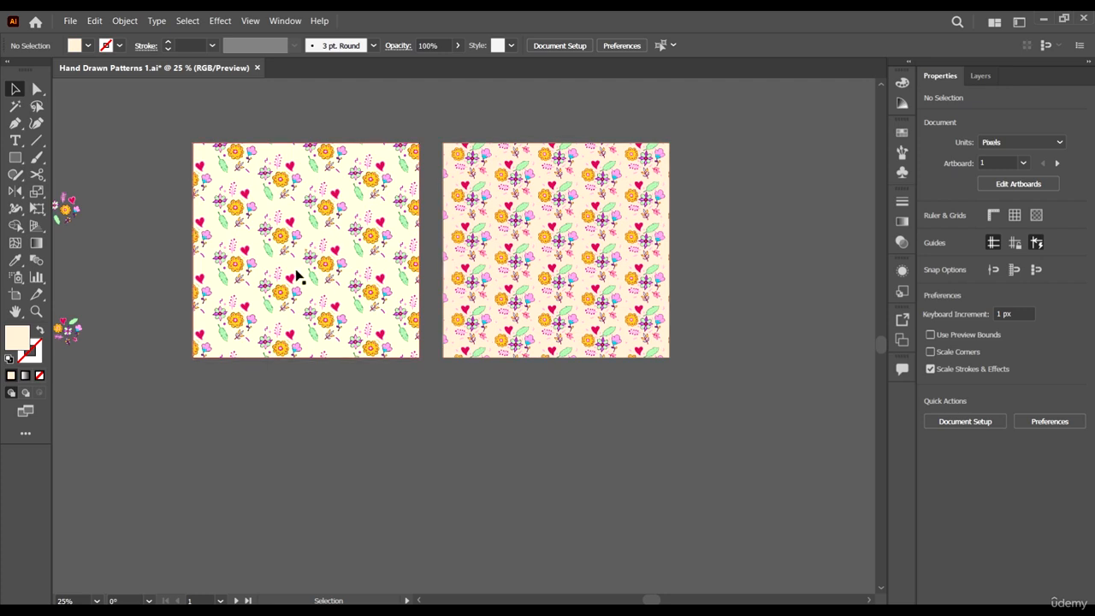
scroll(442, 220, "down", 1)
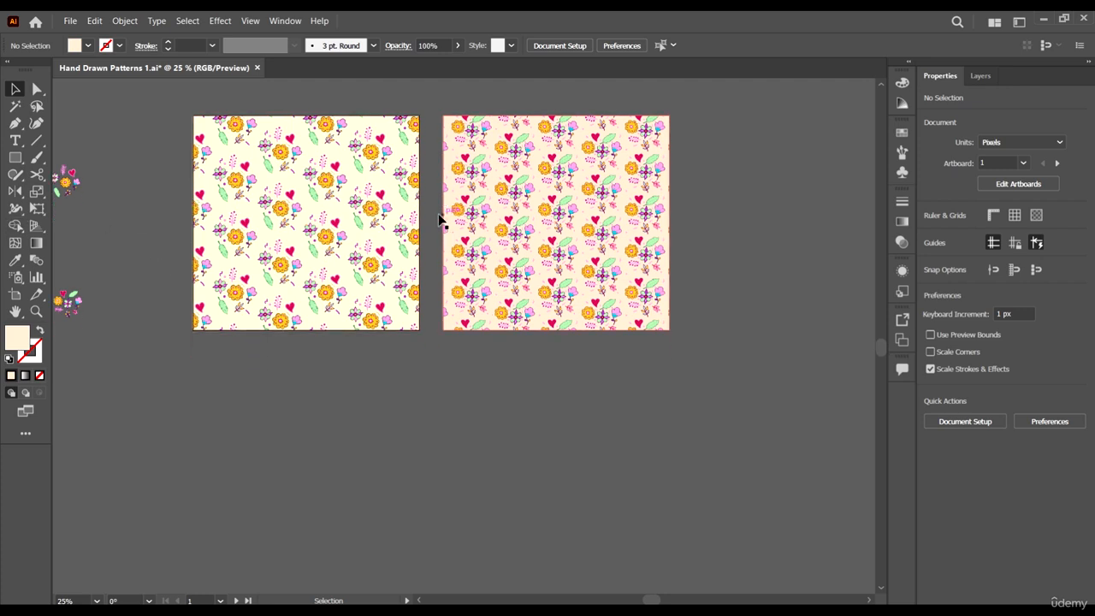
left_click(14, 293)
scroll(431, 237, "up", 1)
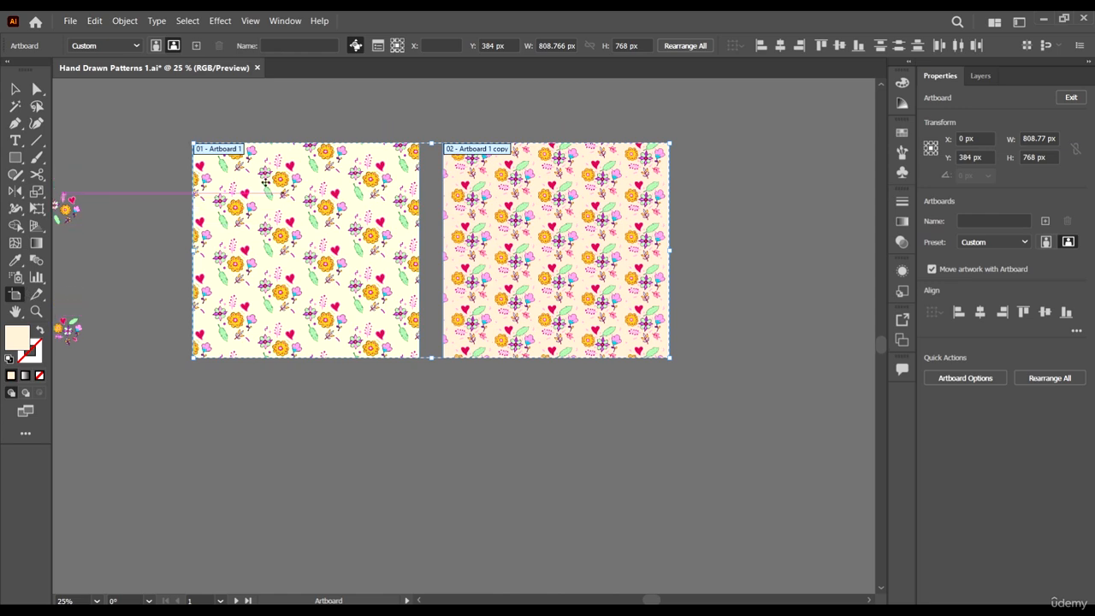
left_click(436, 186)
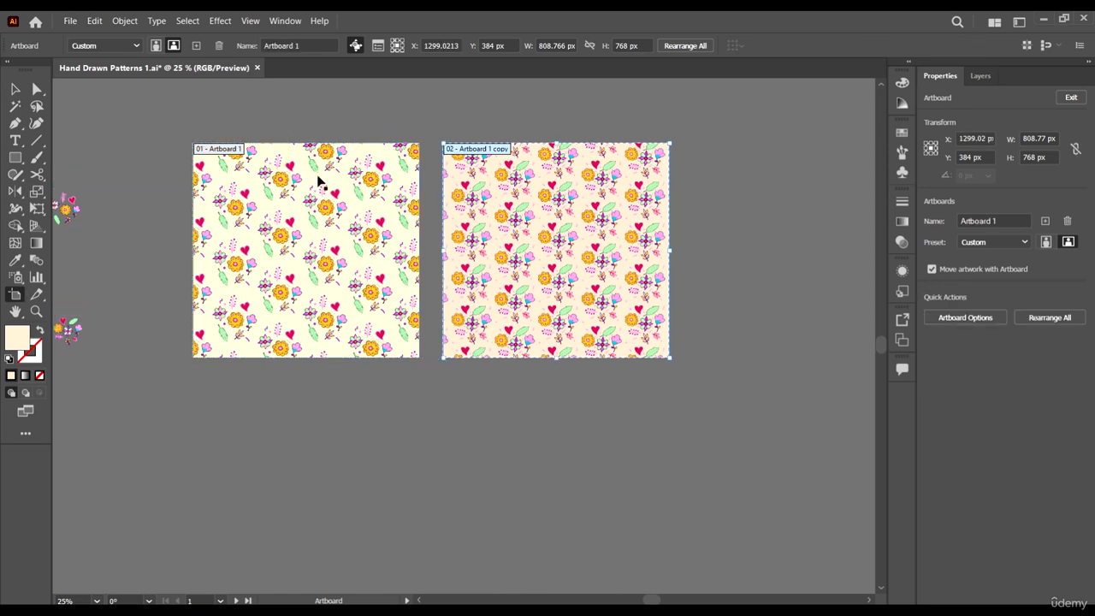
left_click(291, 168, "shift")
left_click_drag(317, 161, 330, 387)
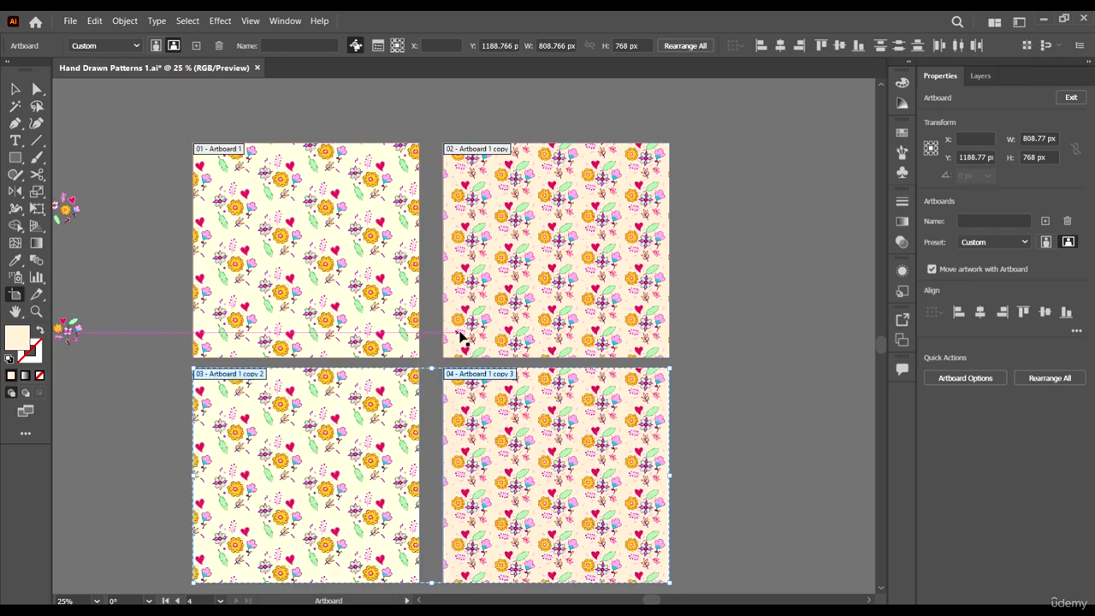
key("Escape")
Select the peach-background pattern rectangle on the duplicated artboard in the second row
scroll(755, 355, "down", 2)
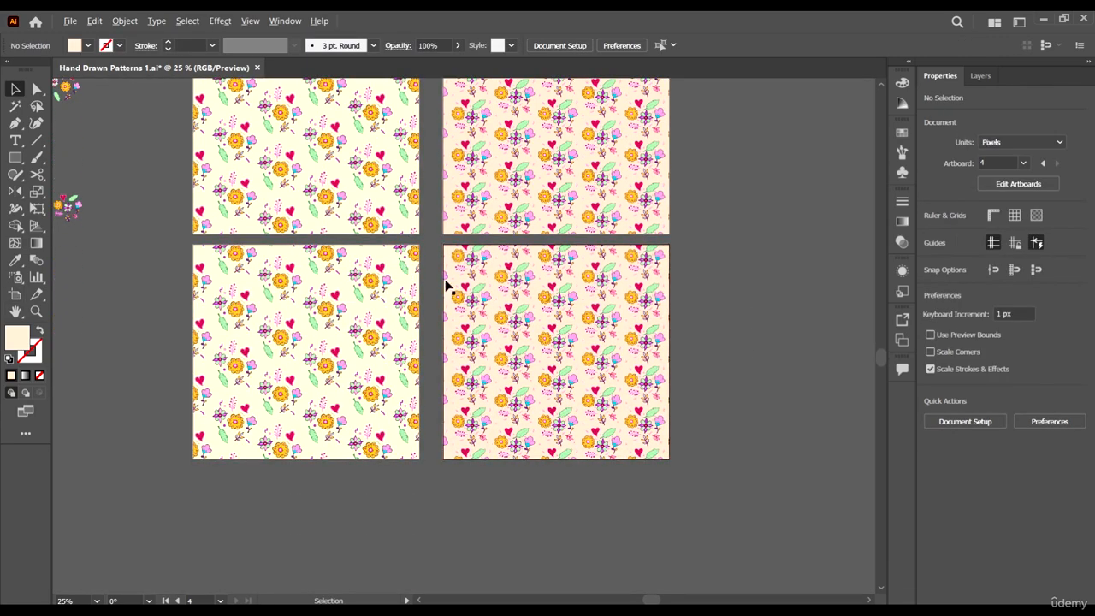
scroll(494, 310, "up", 2)
scroll(496, 309, "down", 2)
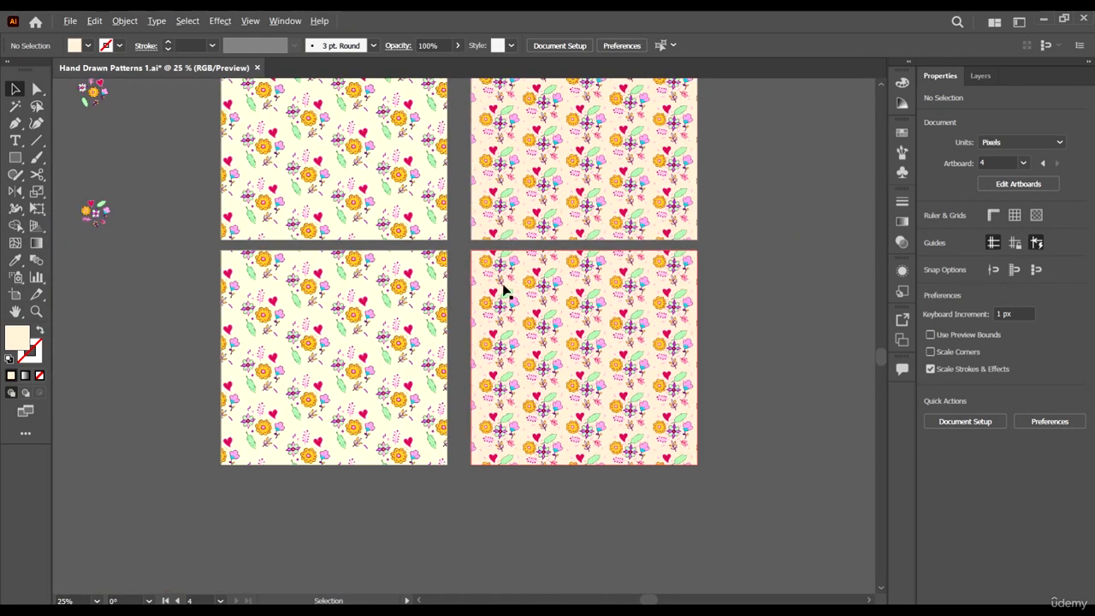
scroll(505, 291, "up", 2)
scroll(538, 310, "down", 1)
scroll(490, 286, "down", 2)
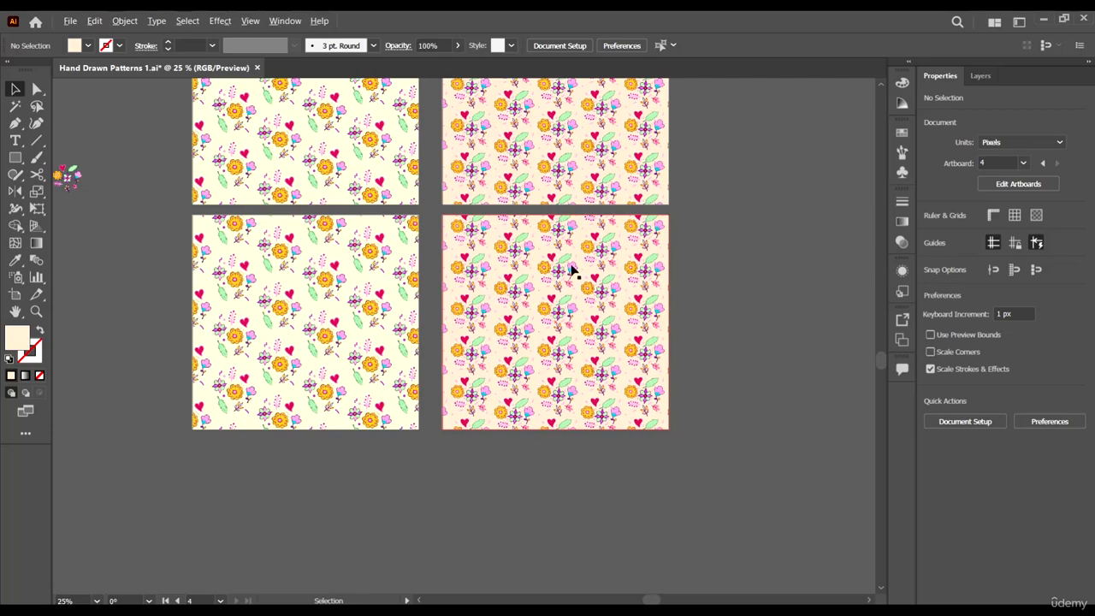
scroll(630, 268, "up", 1)
left_click(630, 272)
scroll(634, 276, "up", 1)
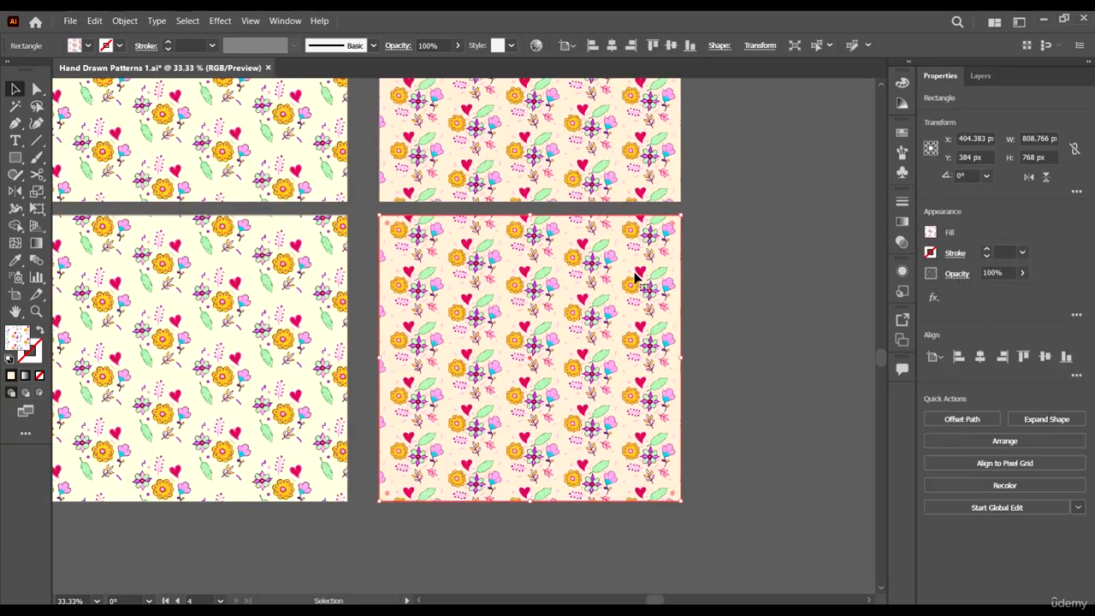
scroll(709, 278, "up", 2)
scroll(552, 145, "down", 1)
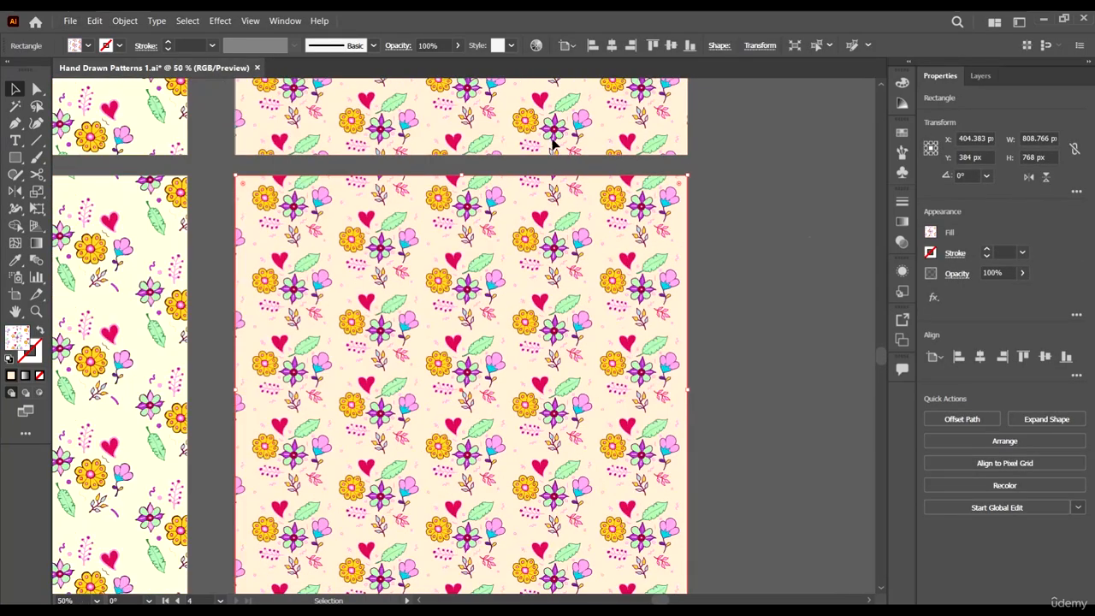
left_click(535, 45)
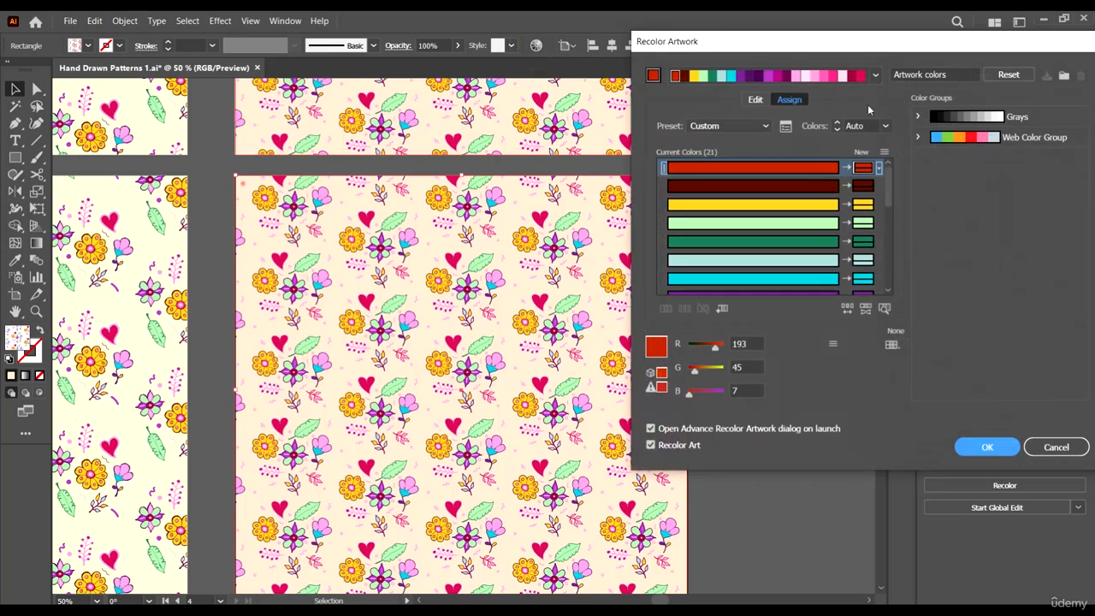
left_click_drag(845, 43, 876, 83)
left_click(1082, 483)
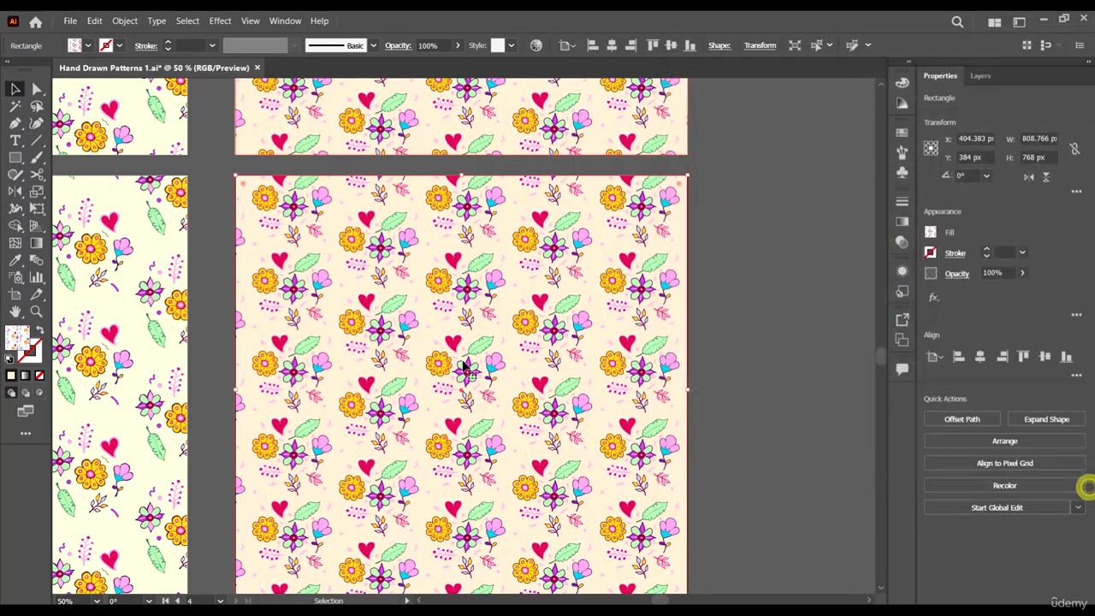
Try to save the selected pattern's artwork colors as a color group named New Group in Recolor Artwork
scroll(463, 366, "right", 4)
scroll(414, 338, "down", 1)
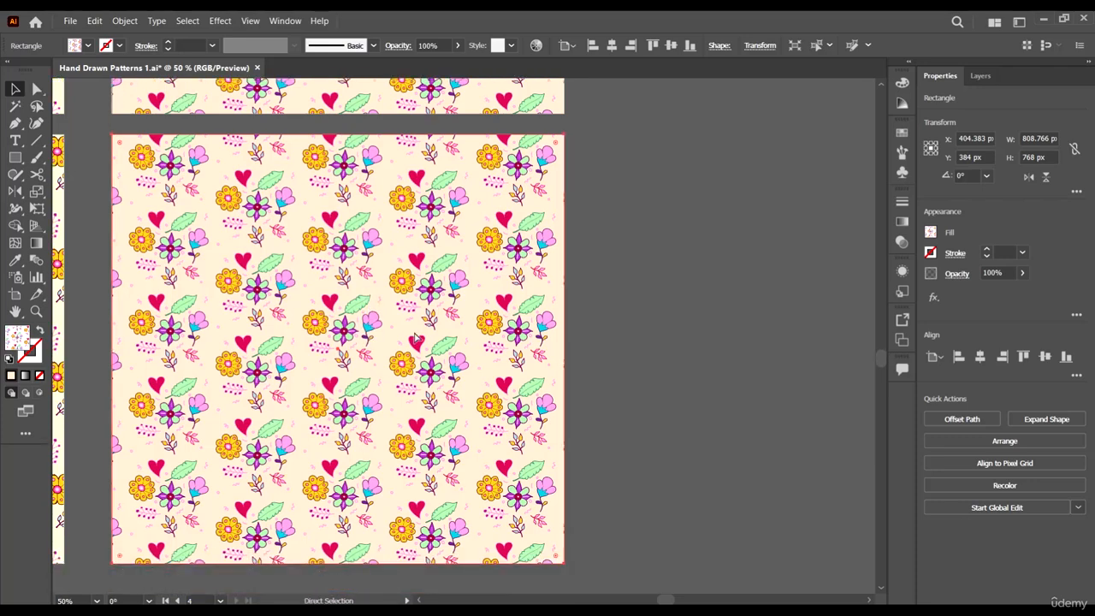
scroll(415, 338, "right", 1)
scroll(416, 334, "up", 1)
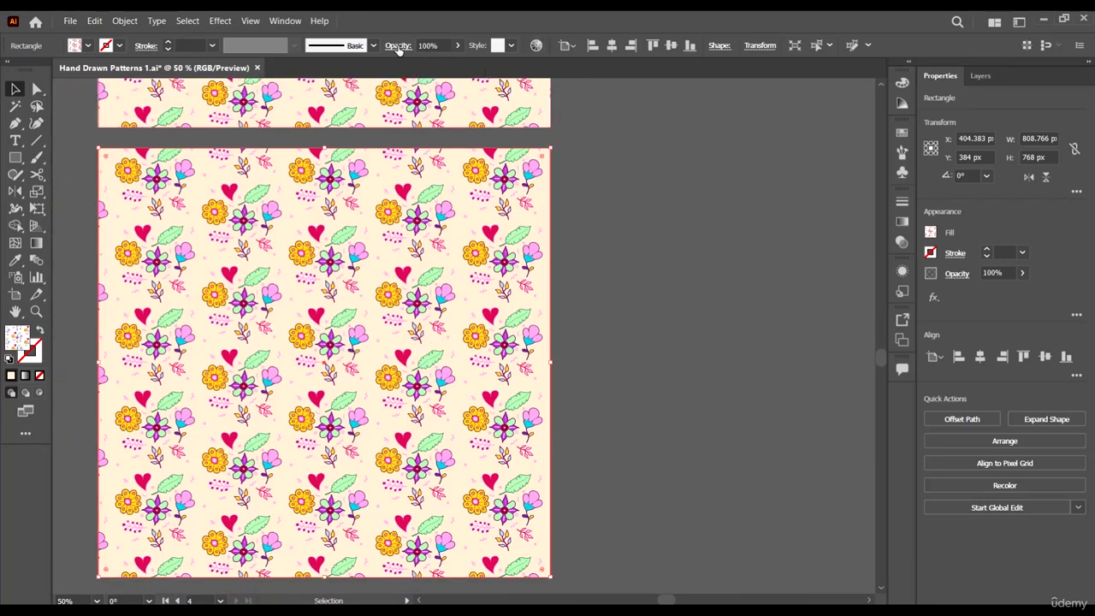
left_click(535, 45)
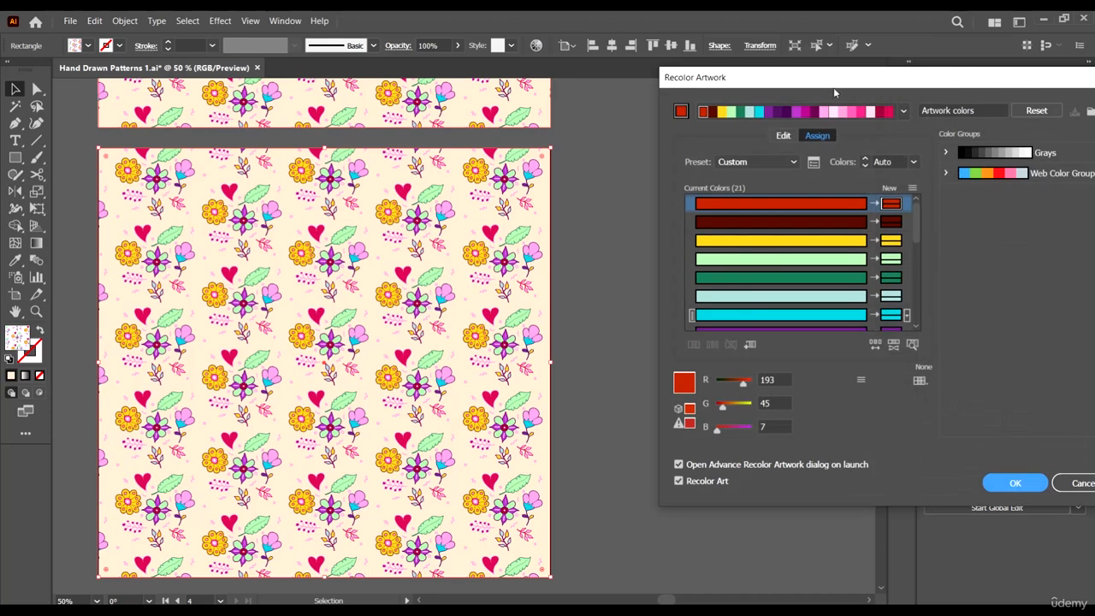
left_click_drag(834, 88, 757, 64)
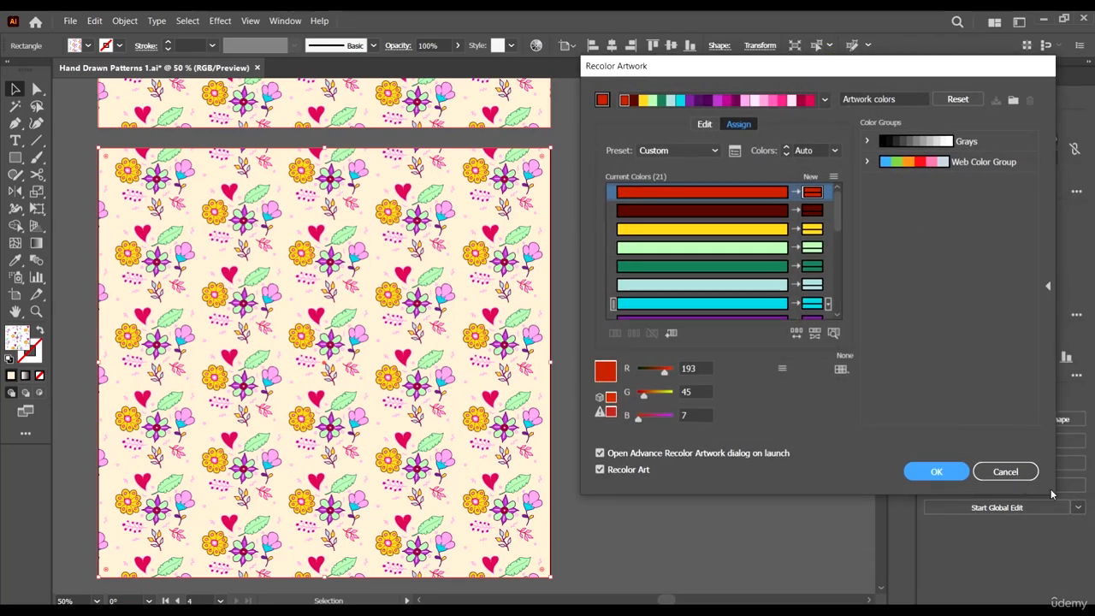
left_click(1013, 99)
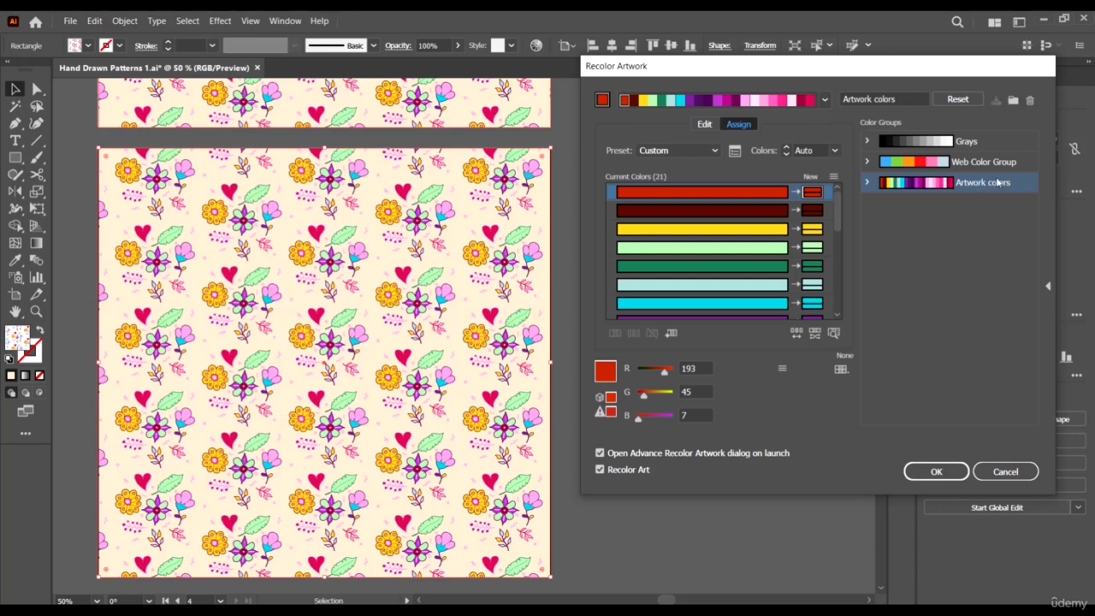
double_click(1000, 184)
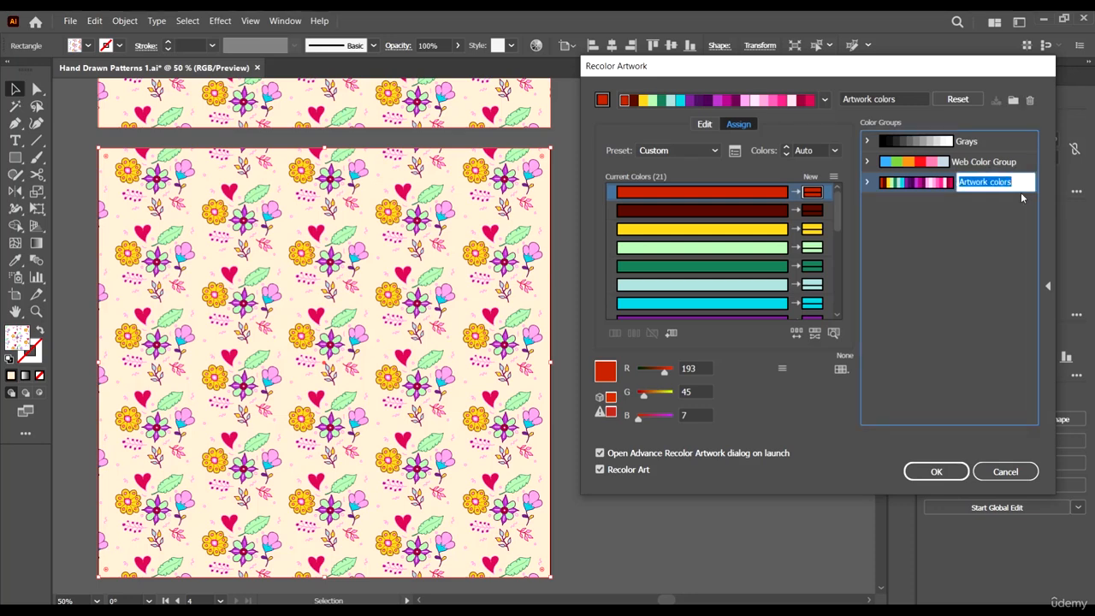
type("Ne")
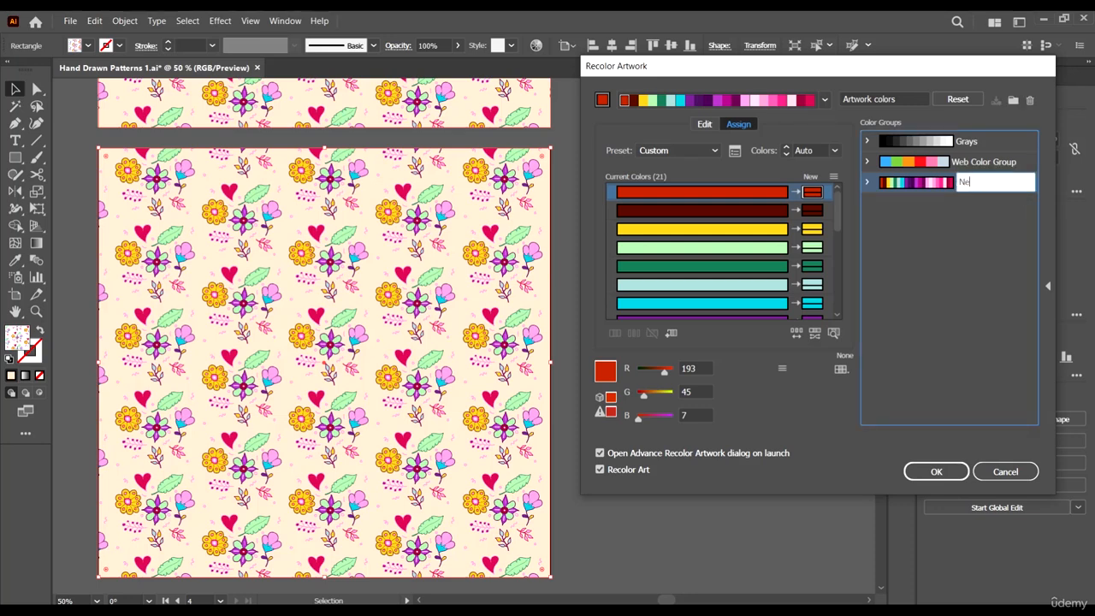
type("w Group")
key("Return")
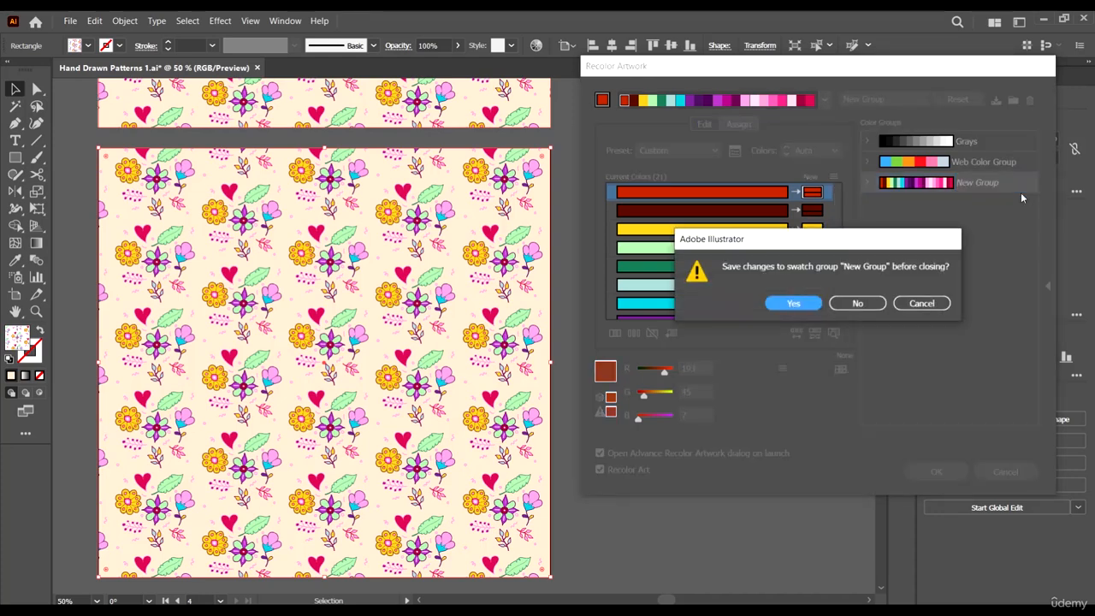
left_click(944, 303)
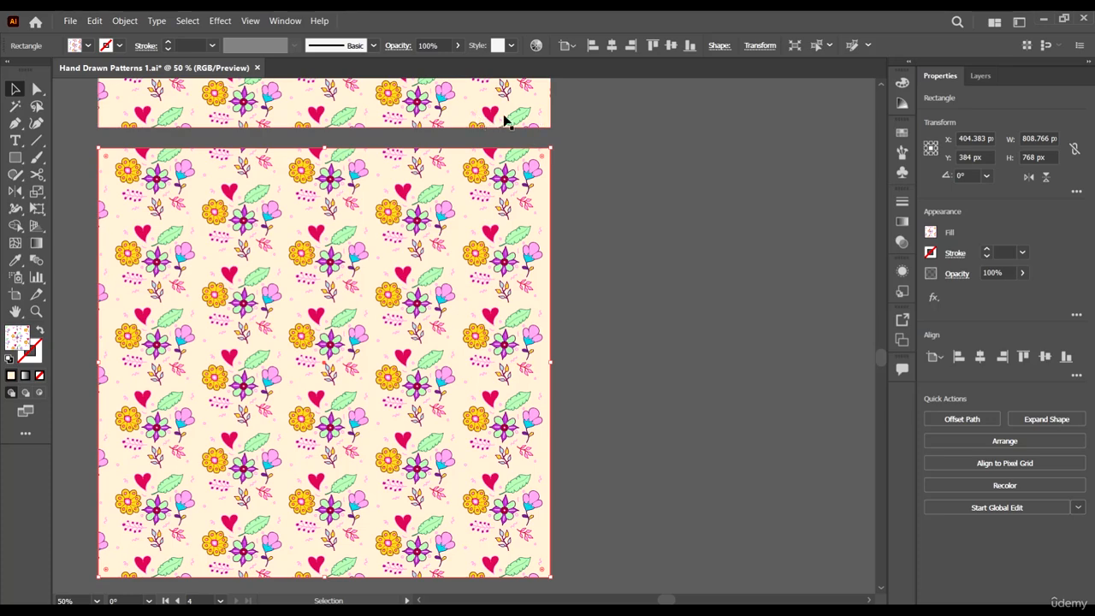
Reopen Recolor Artwork for the pattern and save its artwork colors as a color group named new group
left_click(536, 45)
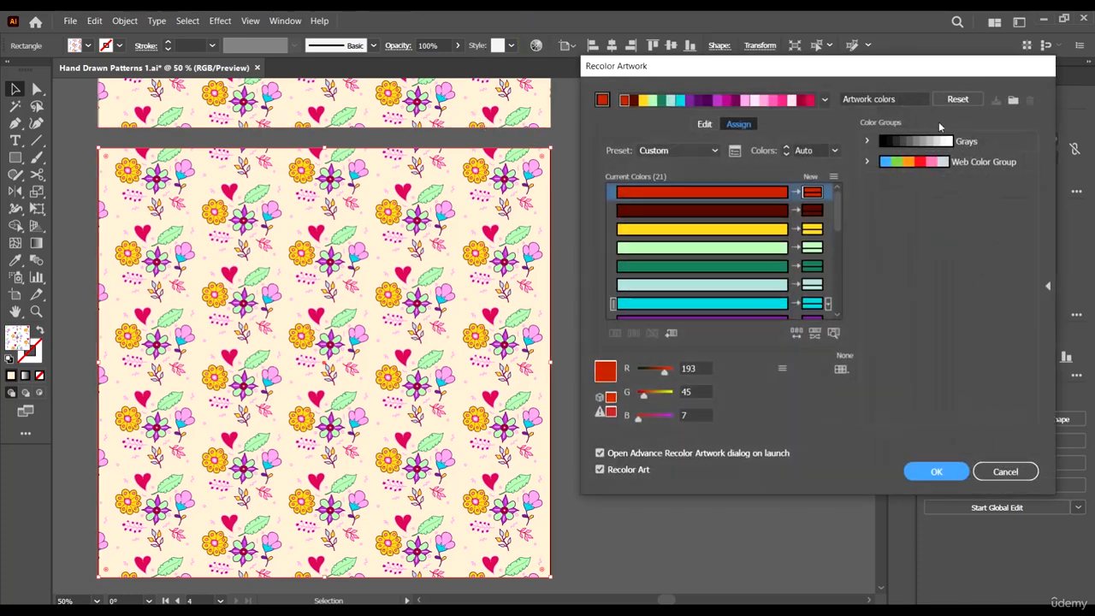
left_click(1010, 101)
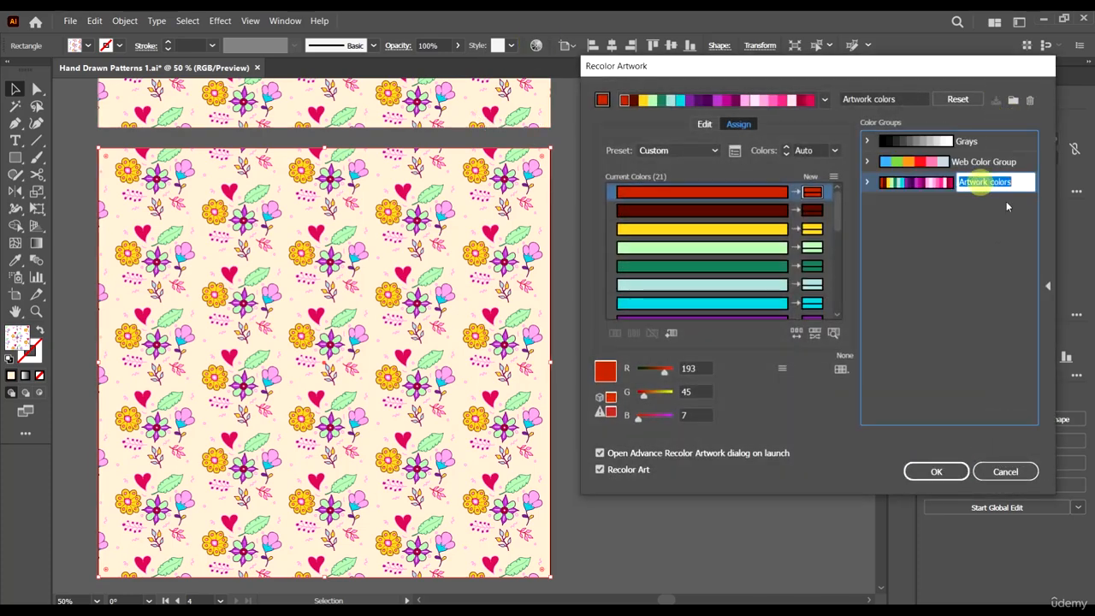
type("new group")
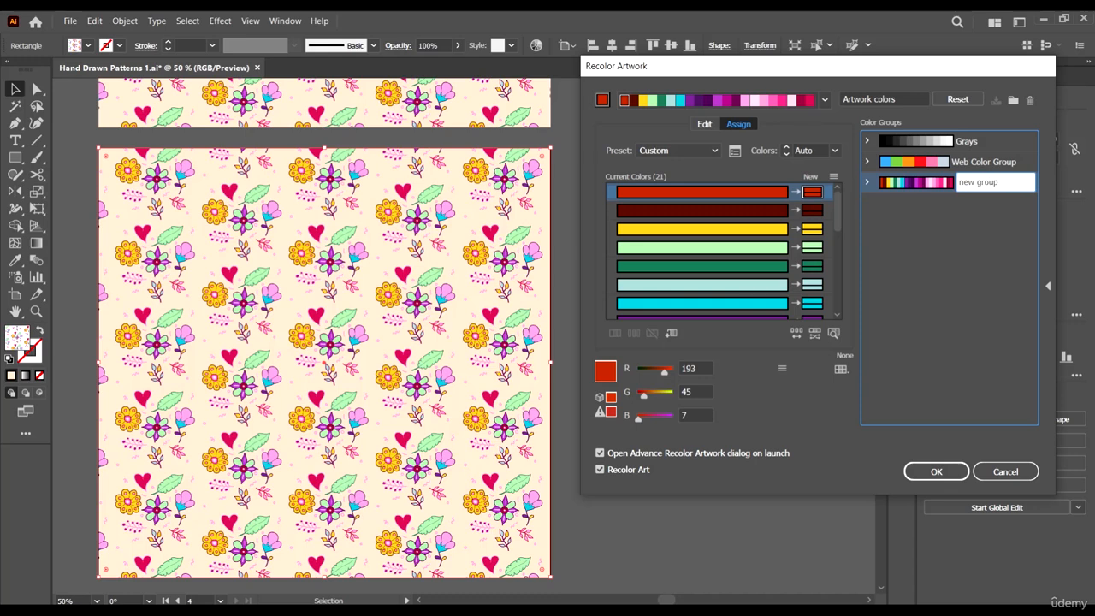
left_click(961, 312)
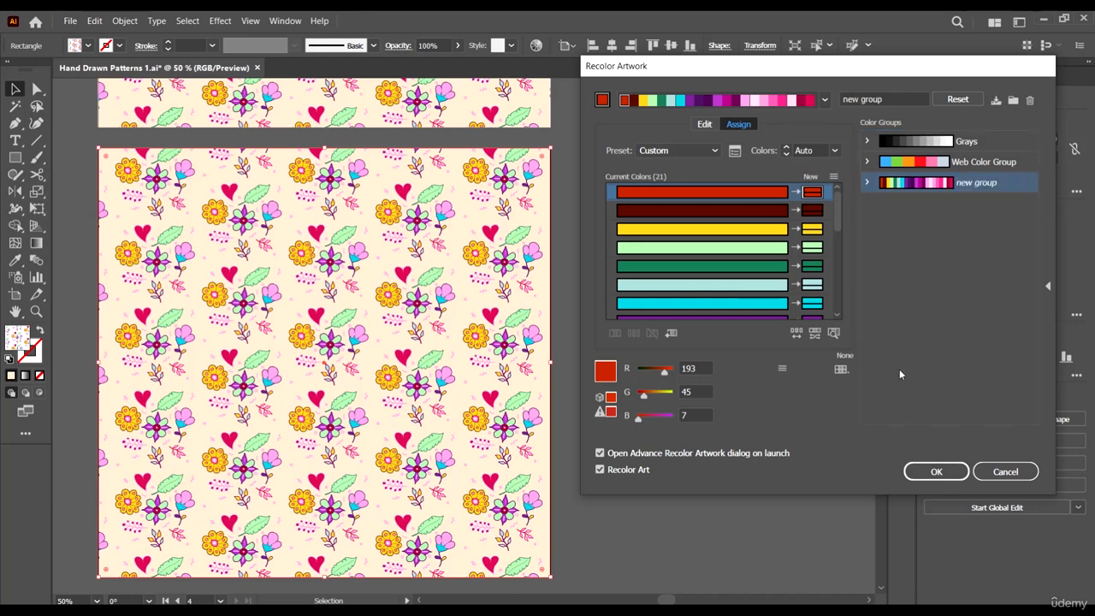
Randomly change the pattern's color order repeatedly until a variation with light-green round flowers, crimson star flowers and dark-purple hearts comes up
left_click(796, 332)
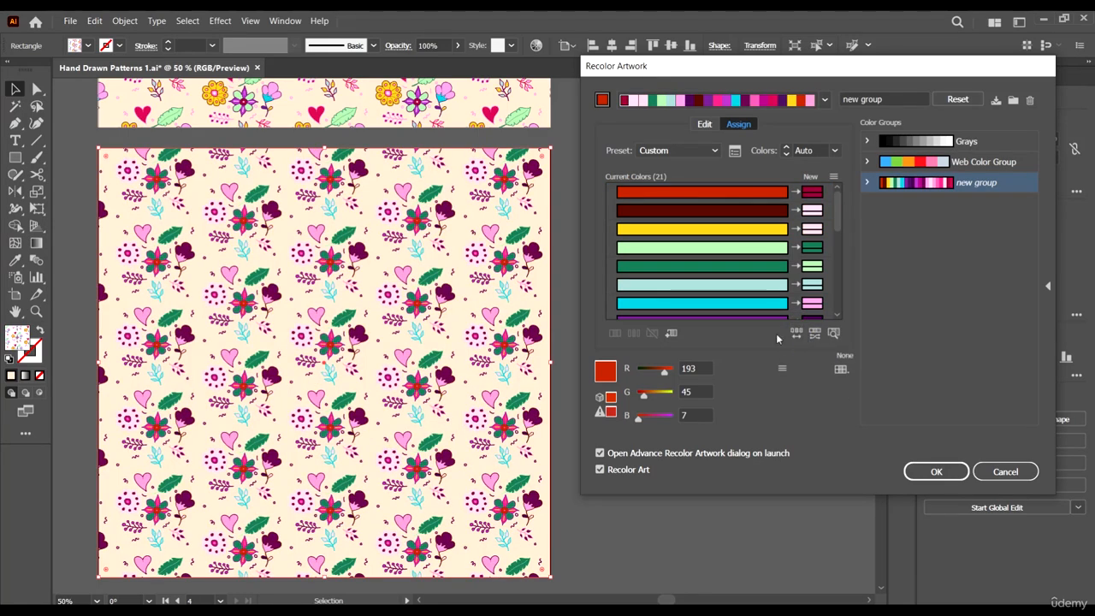
left_click(798, 334)
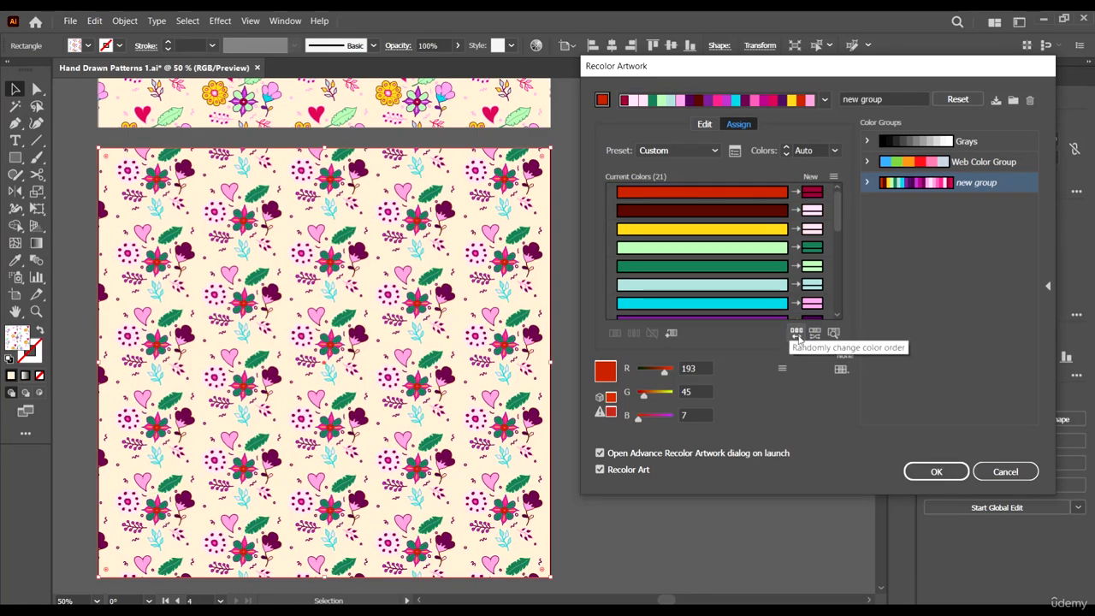
left_click(796, 333)
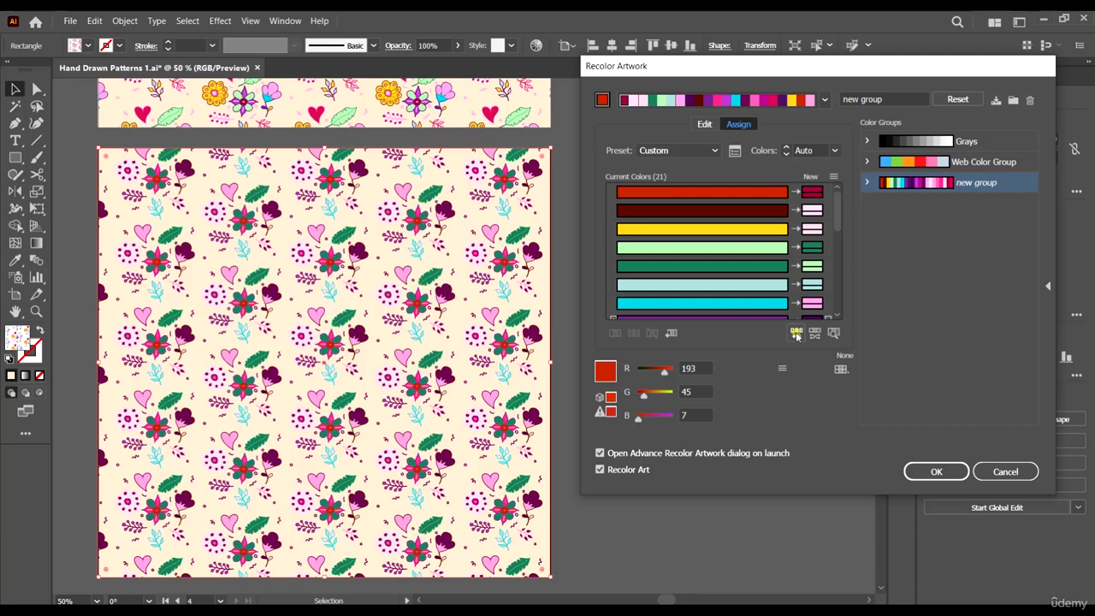
left_click(797, 333)
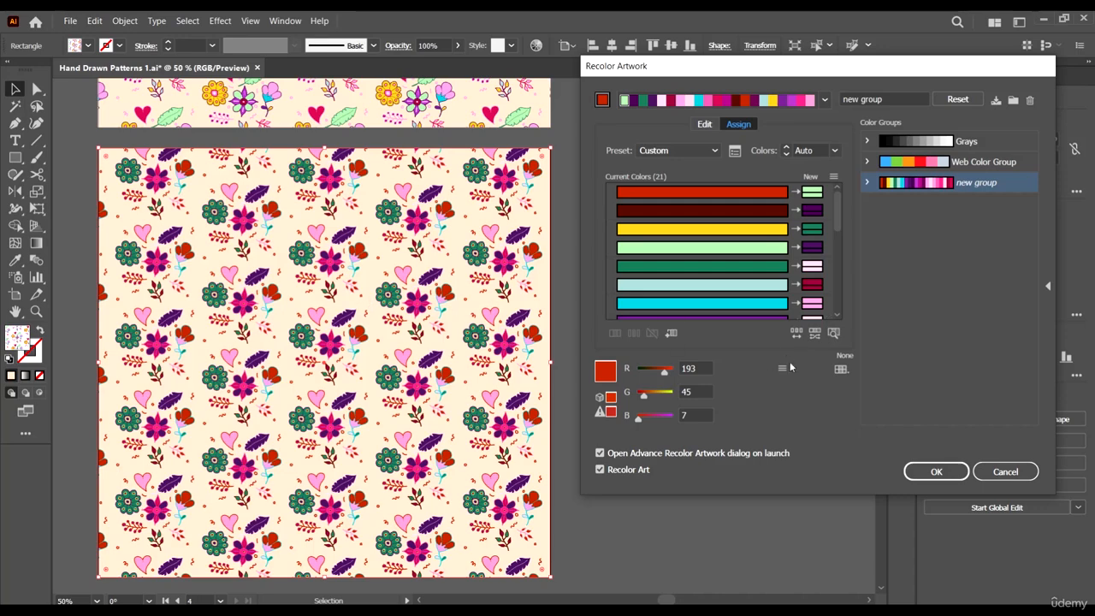
left_click(796, 334)
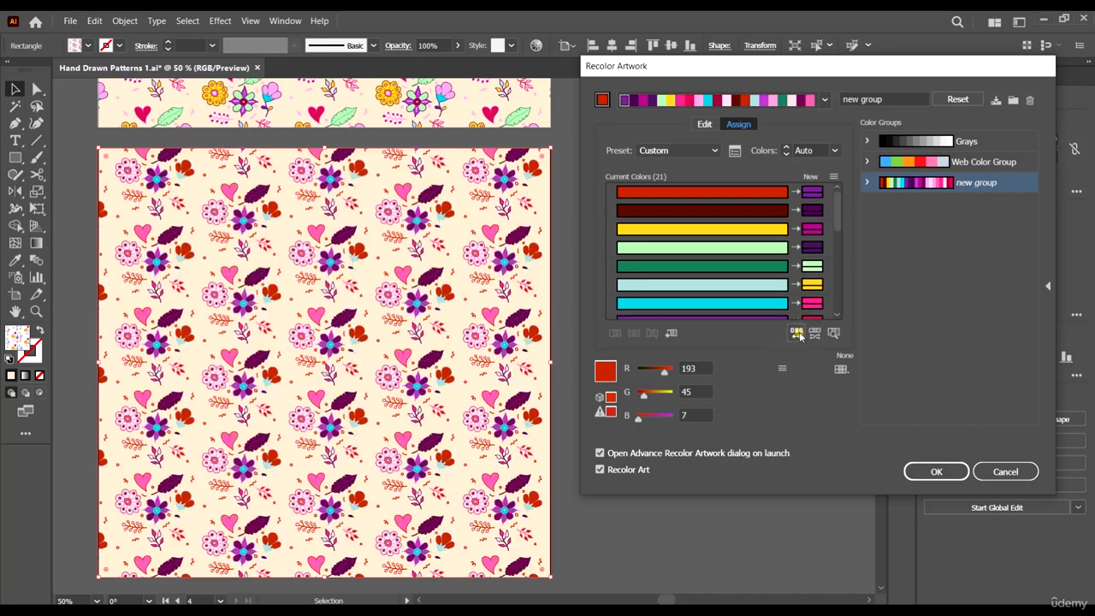
left_click(797, 335)
left_click(796, 333)
left_click(796, 333)
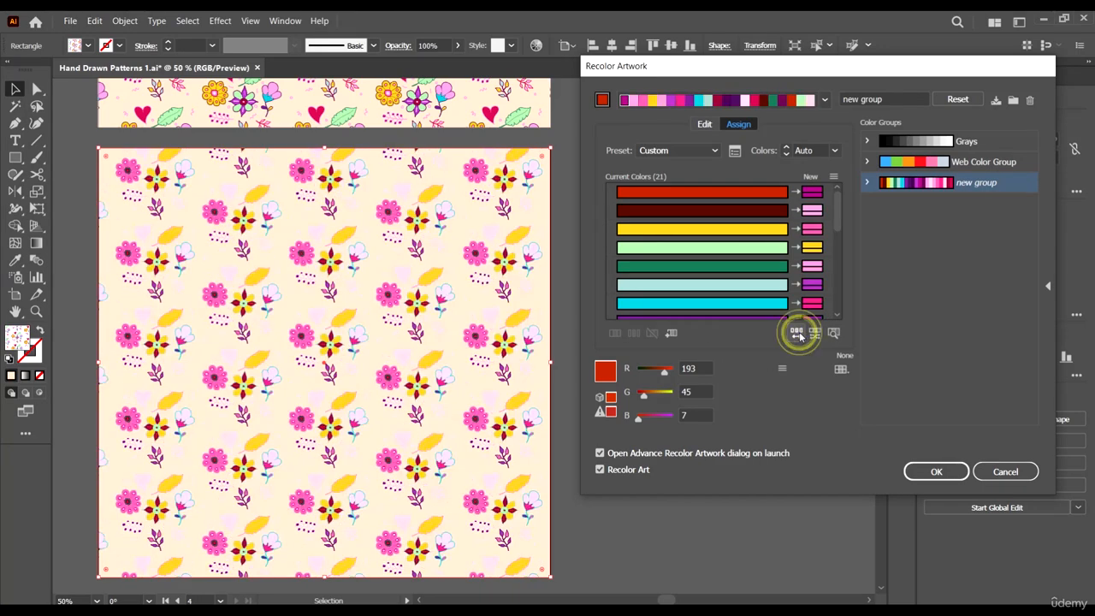
left_click(797, 335)
left_click(797, 334)
left_click(796, 334)
left_click(796, 333)
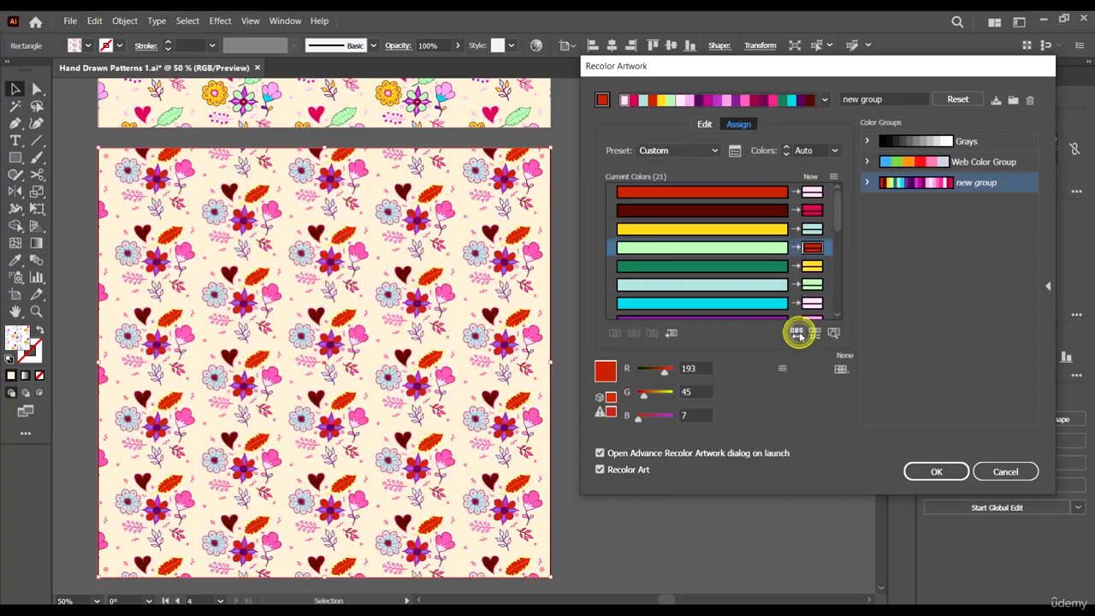
left_click(798, 335)
left_click(797, 335)
left_click(797, 334)
left_click(796, 334)
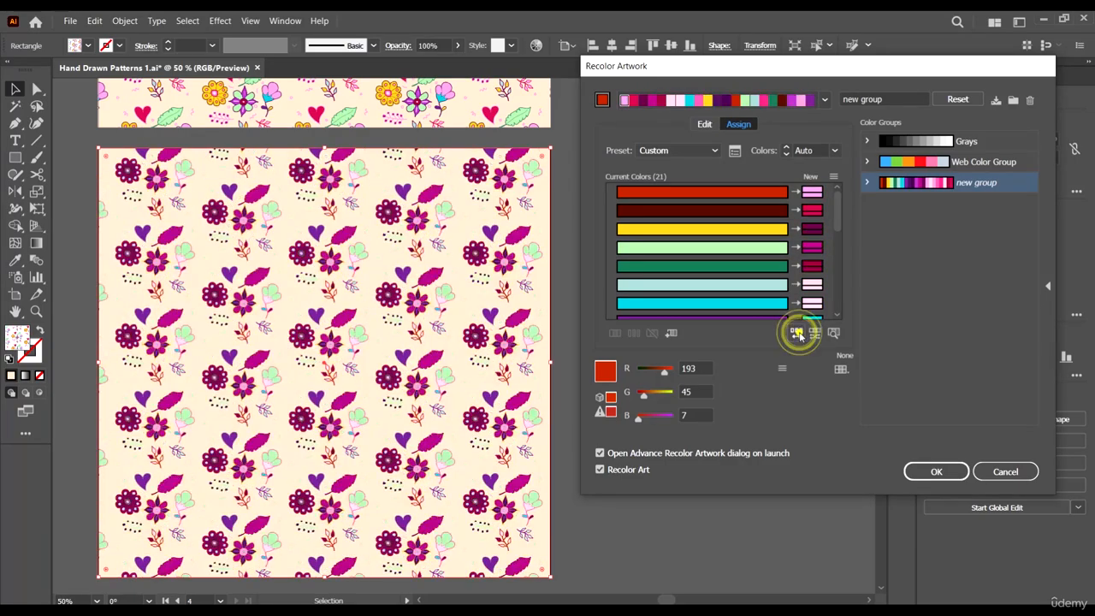
left_click(797, 334)
left_click(797, 334)
left_click(796, 333)
left_click(796, 334)
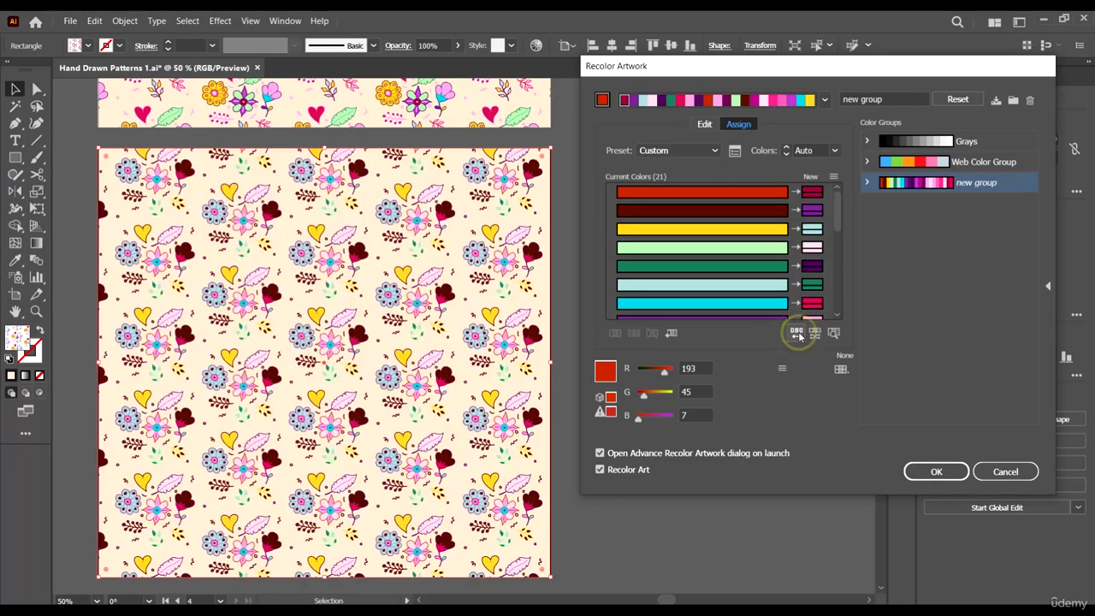
left_click(797, 334)
left_click(797, 334)
left_click(797, 334)
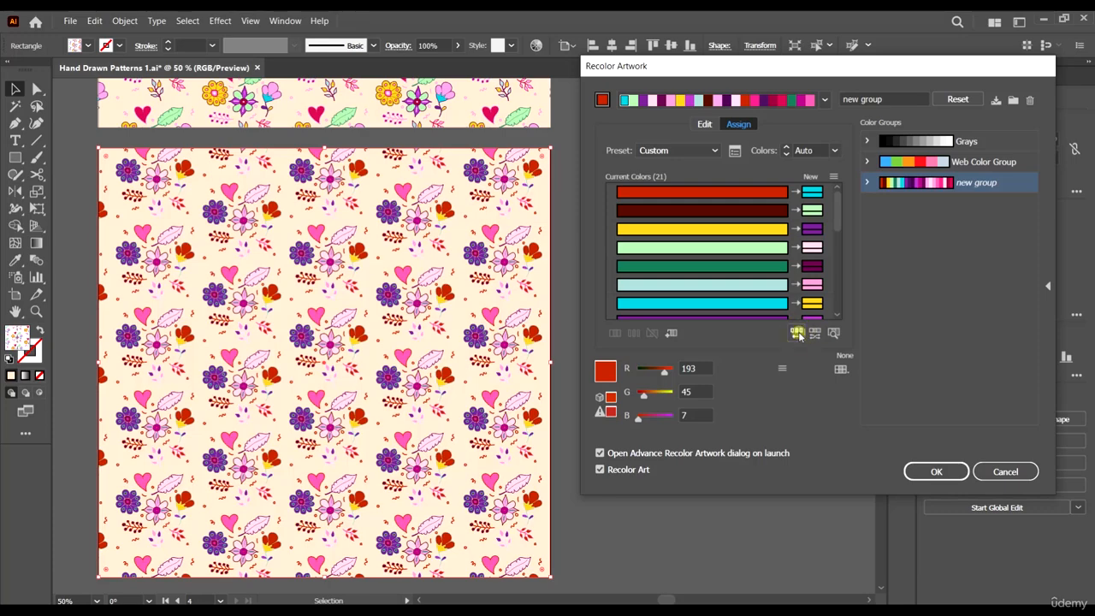
left_click(798, 335)
left_click(797, 335)
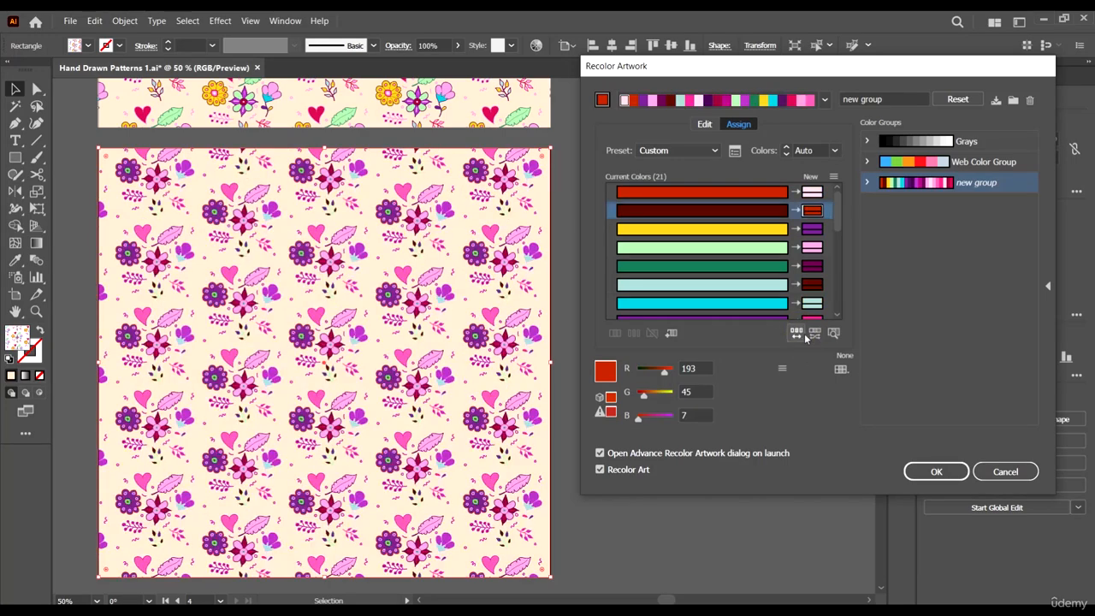
left_click(802, 335)
left_click(804, 337)
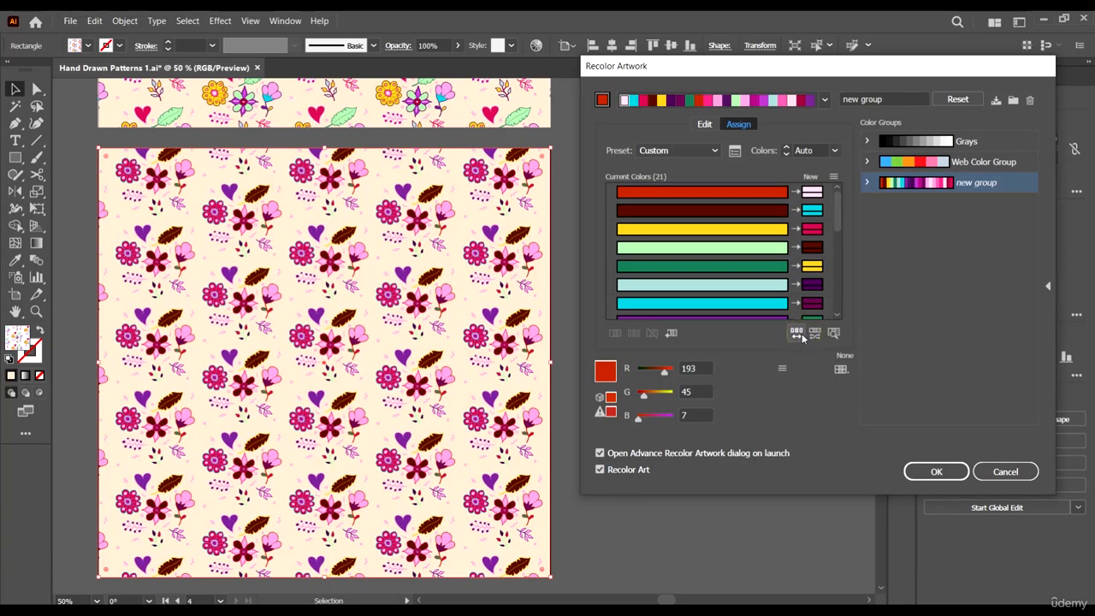
left_click(803, 337)
left_click(802, 336)
left_click(803, 336)
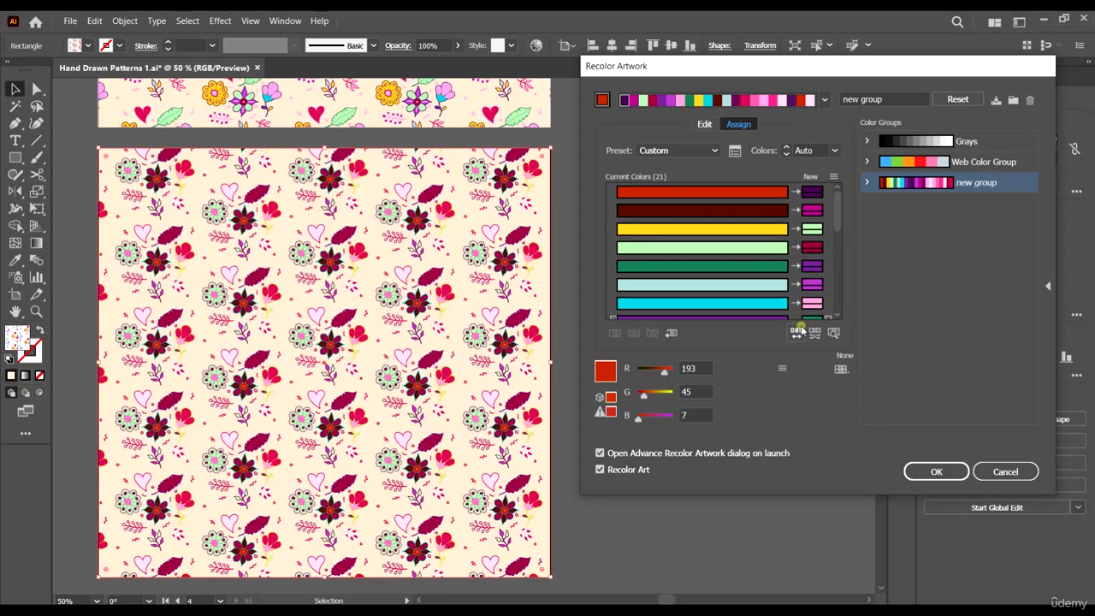
left_click(797, 334)
left_click(797, 335)
left_click(797, 335)
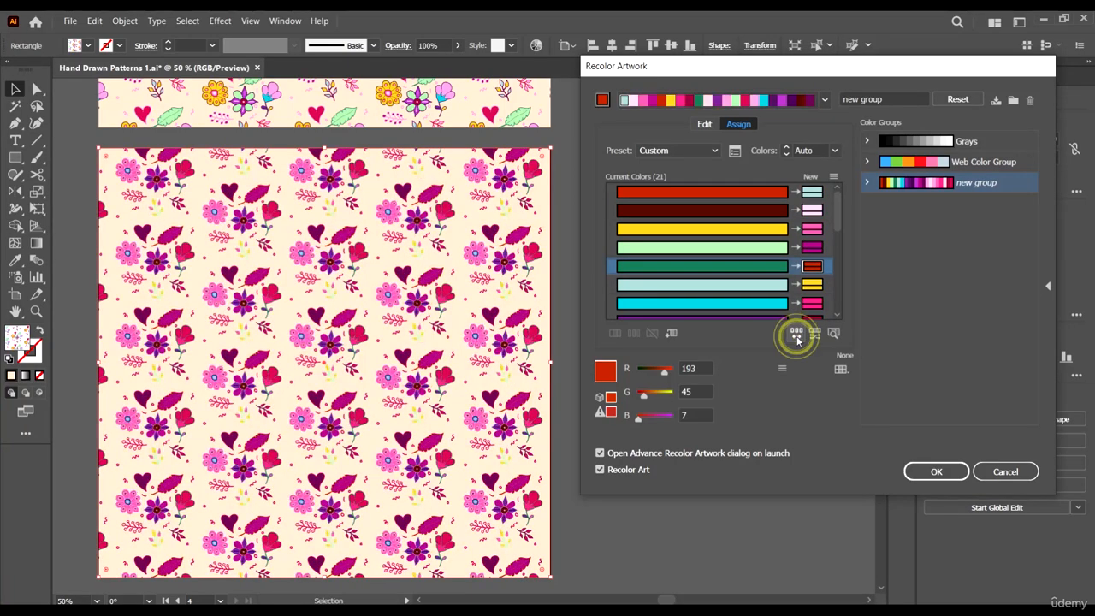
left_click(797, 336)
left_click(797, 335)
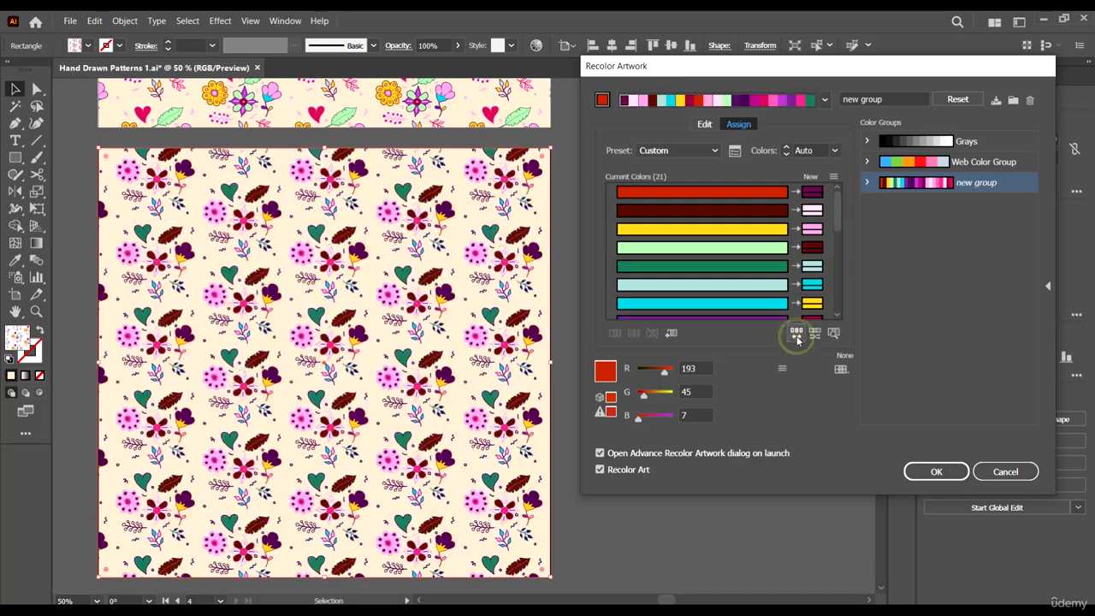
left_click(797, 336)
left_click(797, 335)
left_click(797, 335)
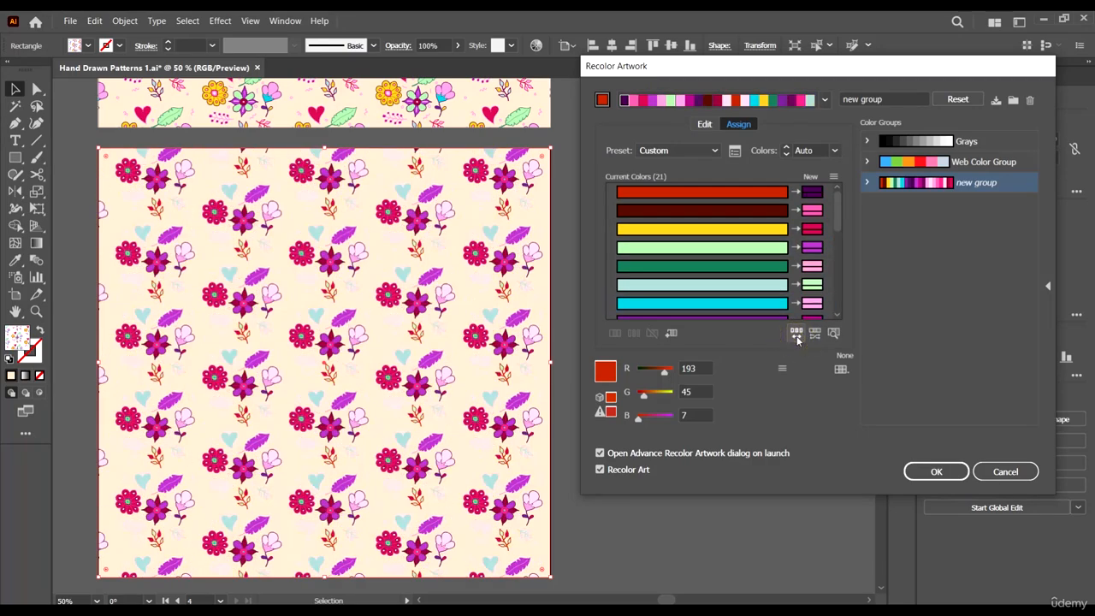
left_click(797, 335)
left_click(797, 335)
left_click(797, 336)
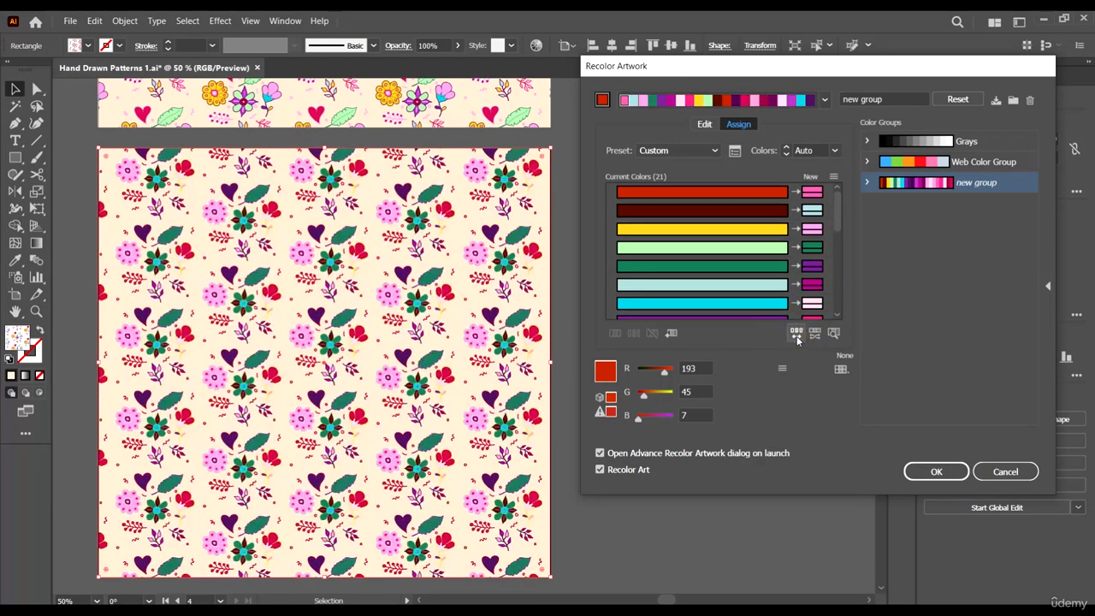
left_click(797, 335)
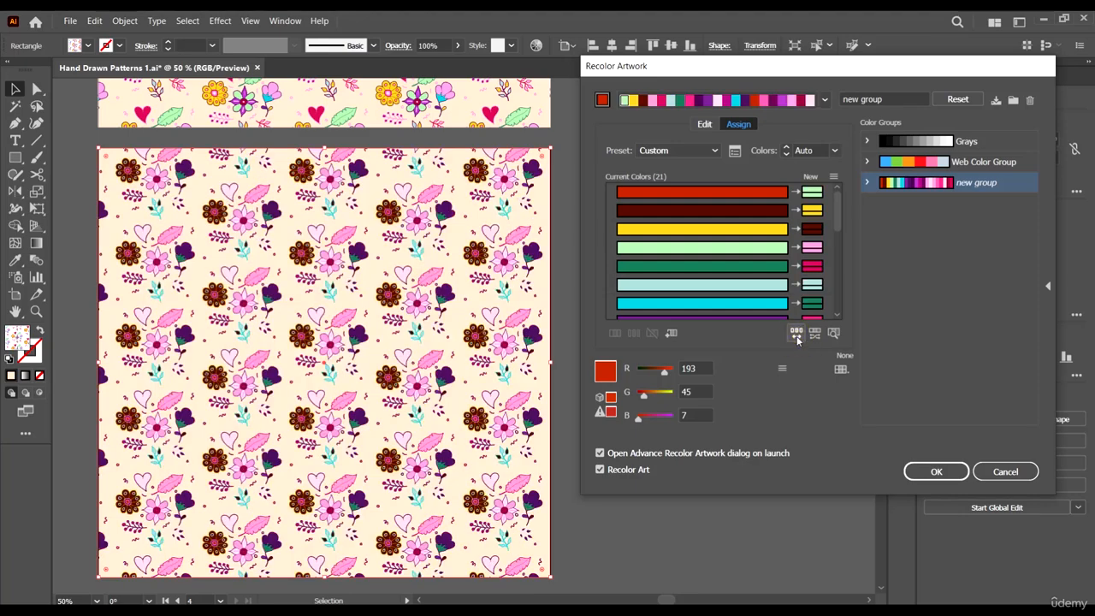
left_click(797, 335)
left_click(797, 335)
left_click(797, 336)
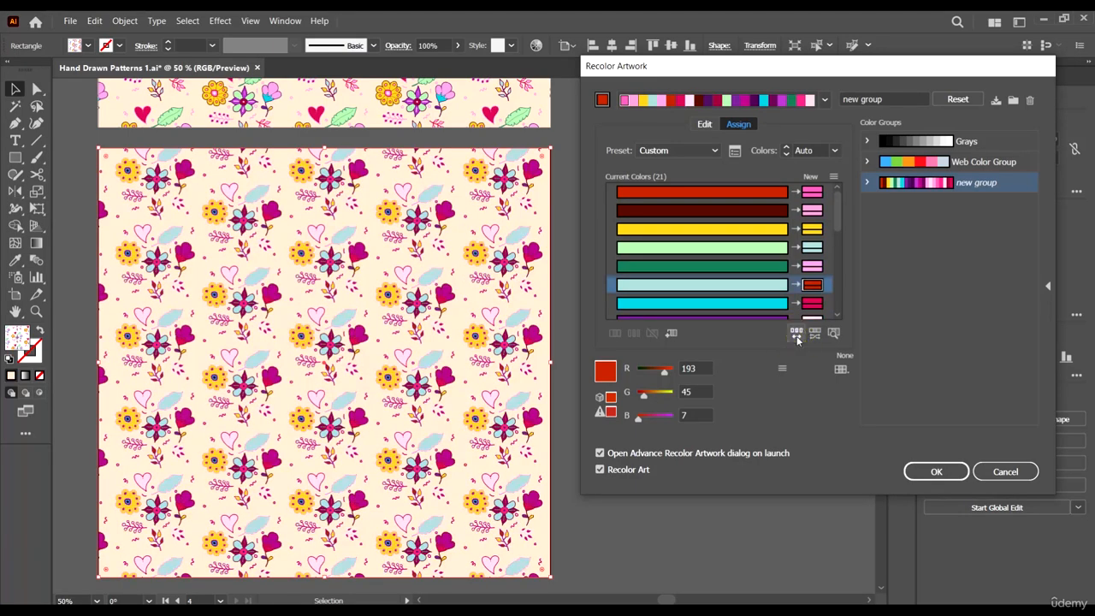
left_click(797, 336)
left_click(797, 336)
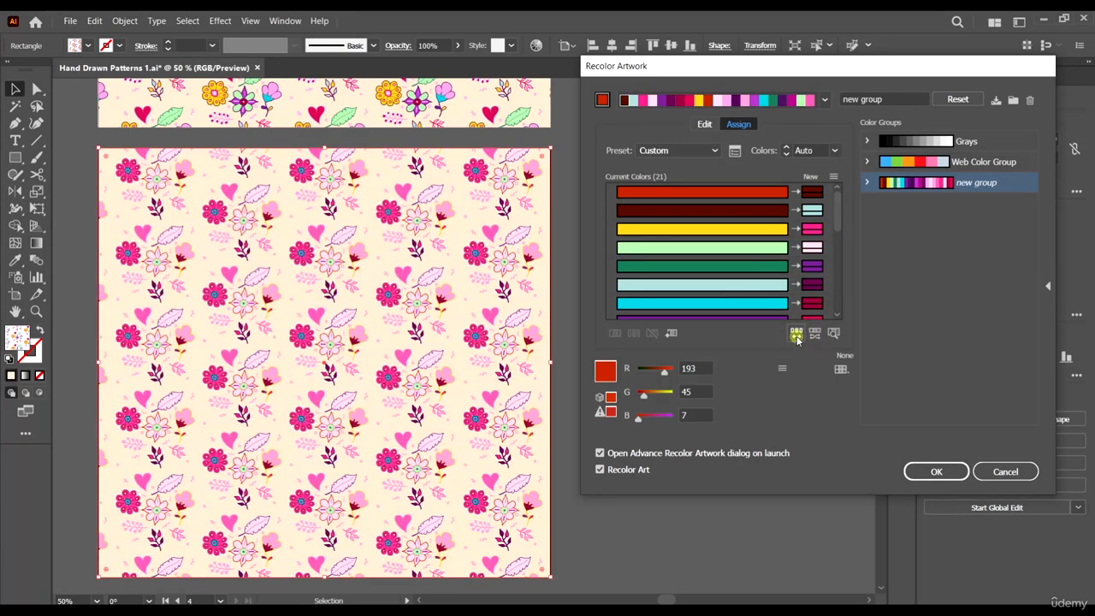
left_click(797, 336)
left_click(797, 336)
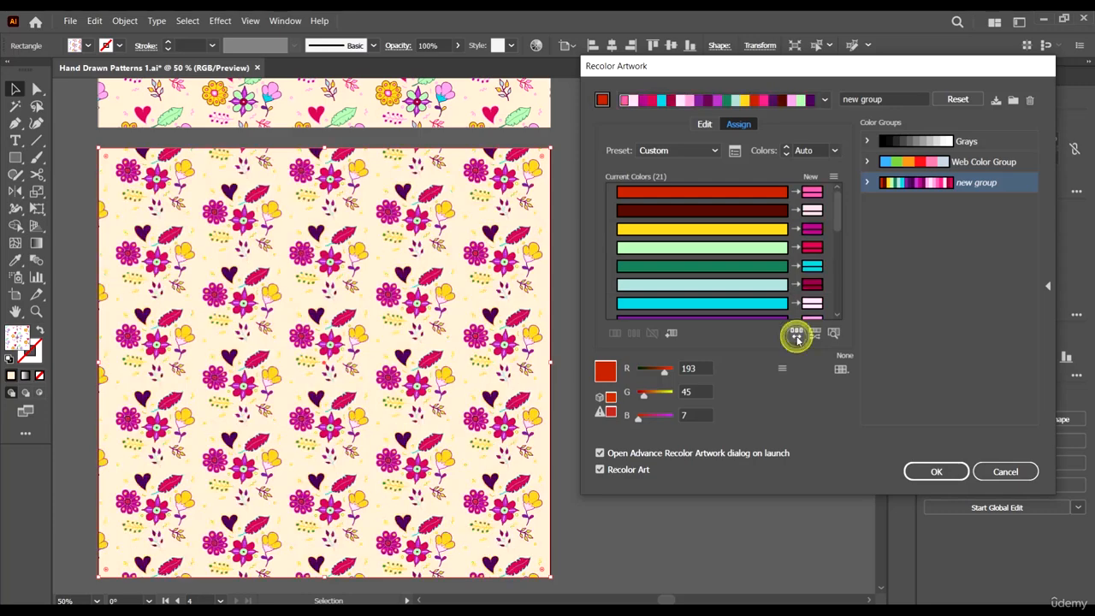
left_click(797, 337)
left_click(797, 337)
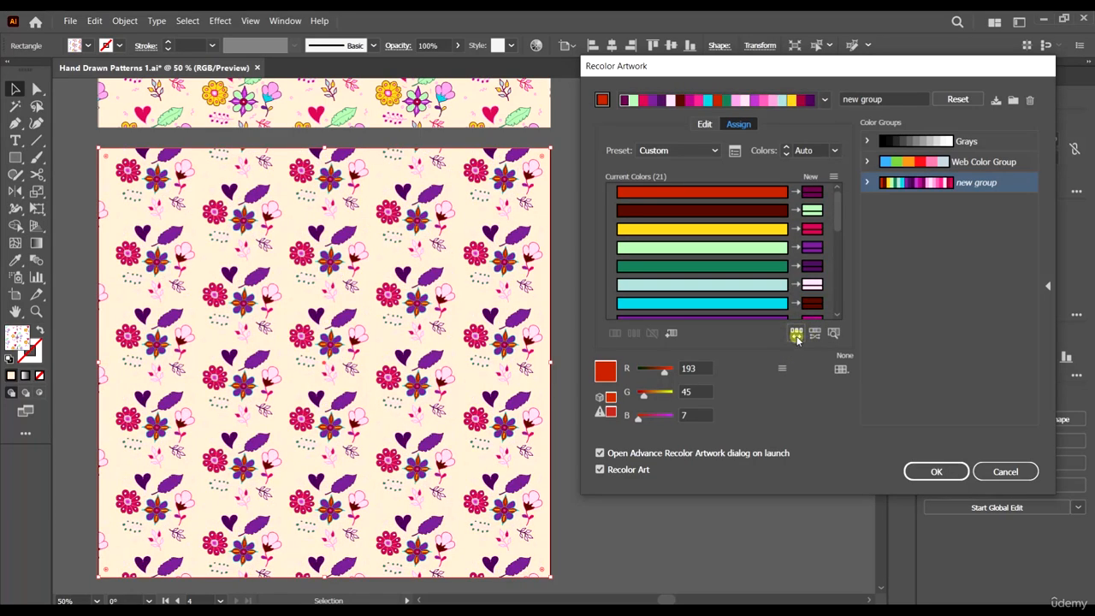
left_click(797, 336)
left_click(798, 336)
left_click(797, 336)
left_click(797, 337)
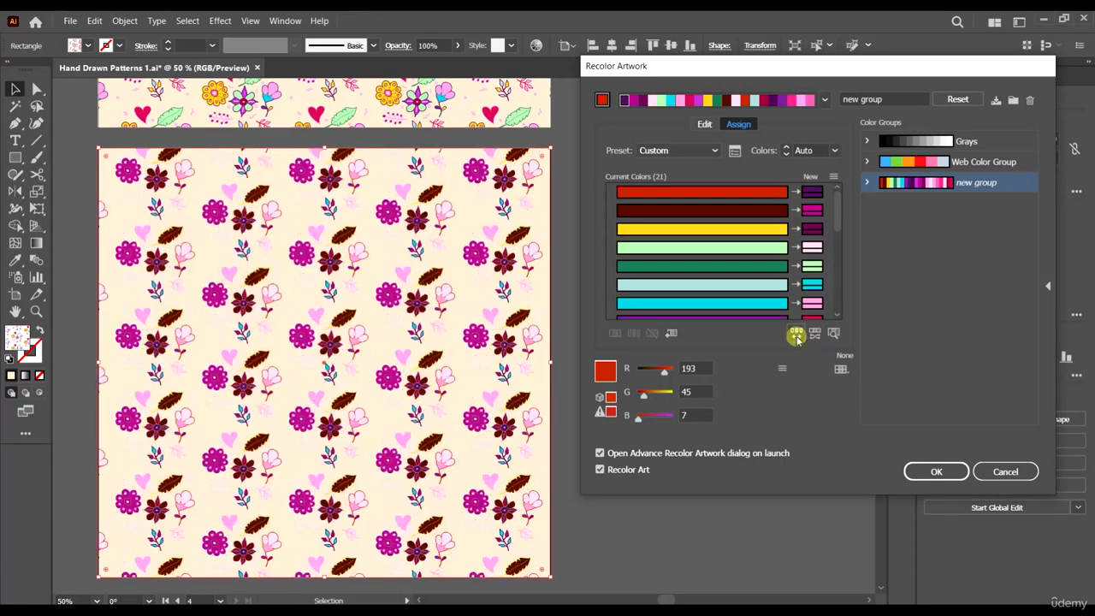
left_click(797, 336)
left_click(797, 336)
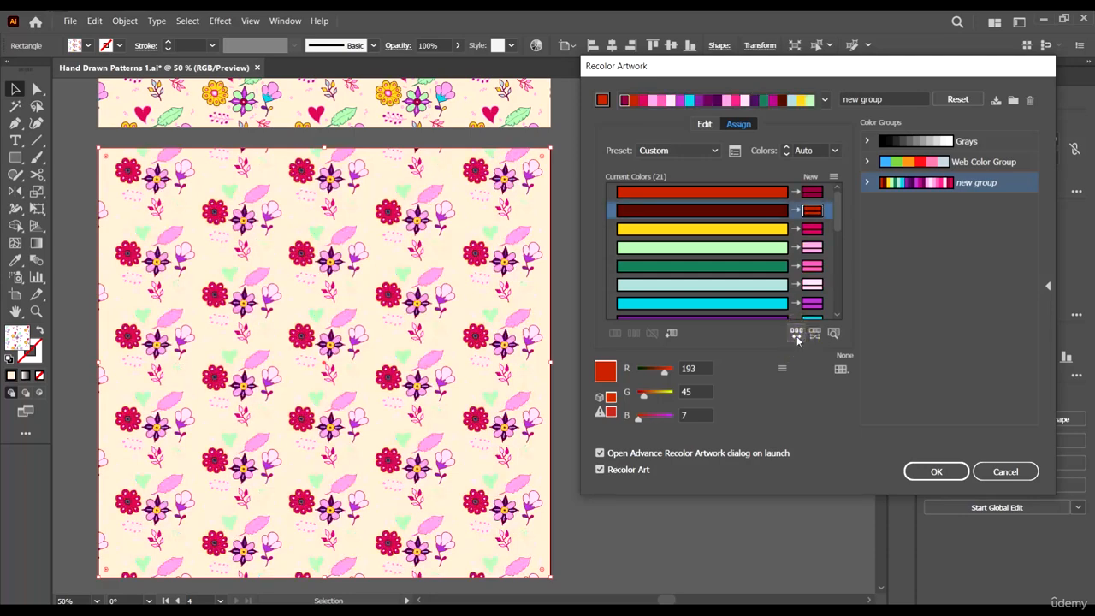
left_click(797, 336)
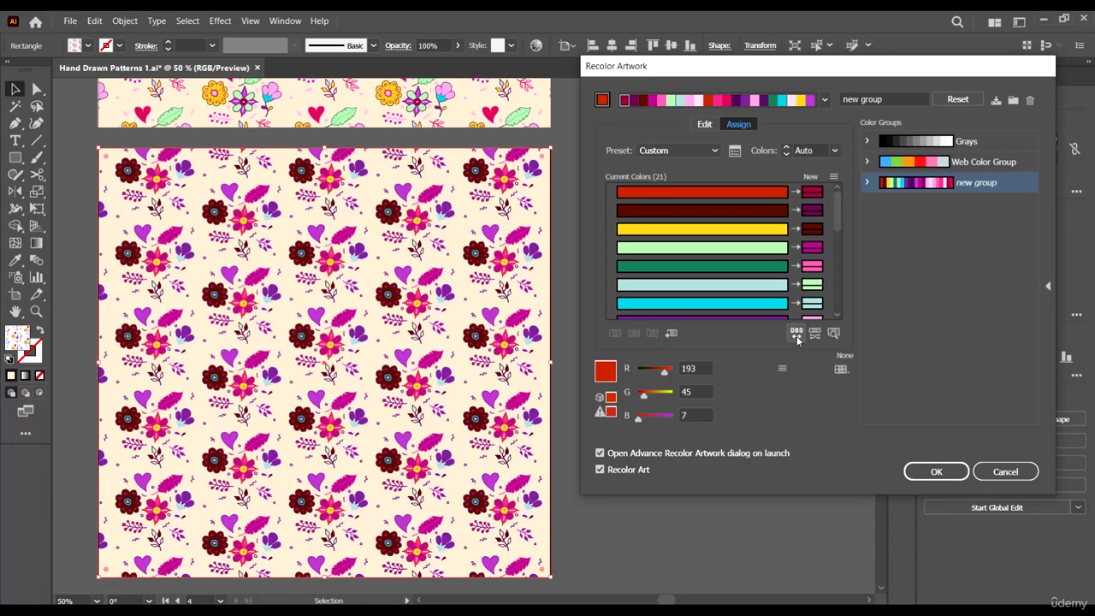
left_click(797, 336)
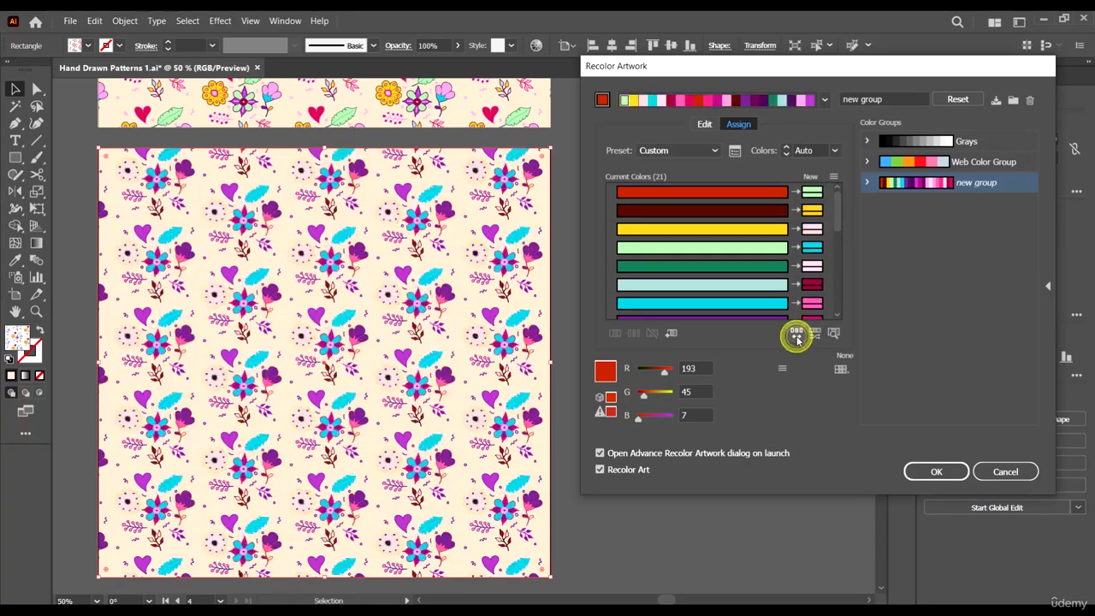
left_click(797, 336)
left_click(797, 336)
left_click(797, 336)
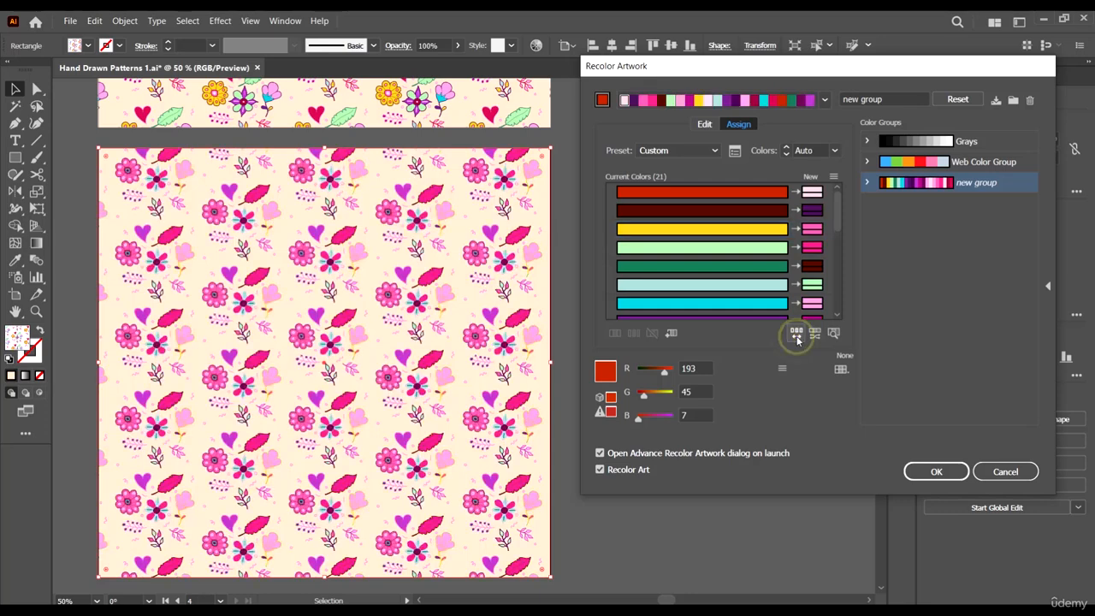
left_click(798, 336)
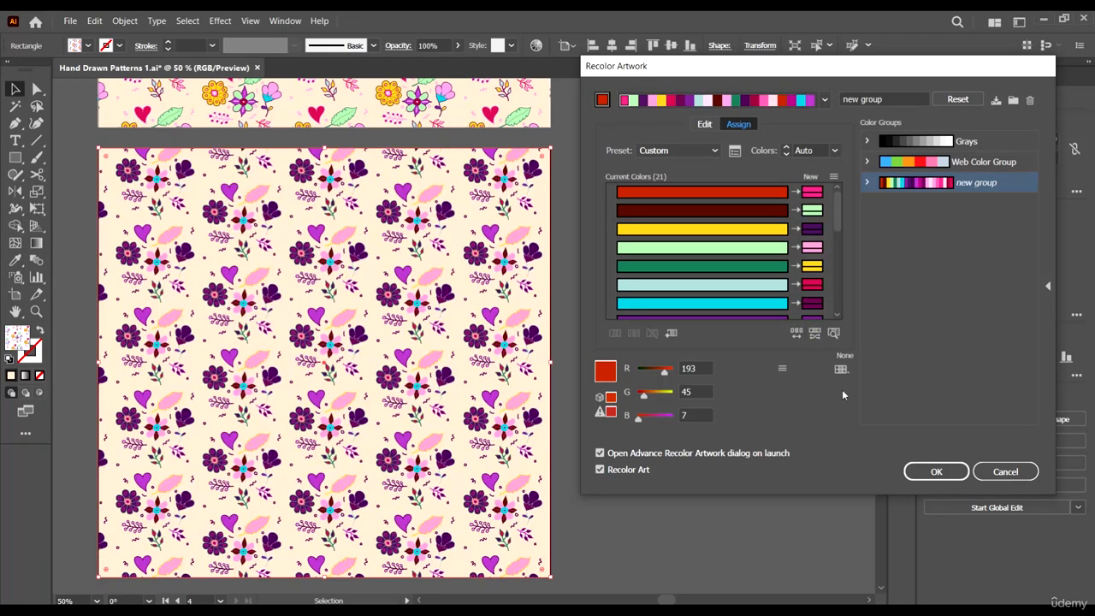
left_click(797, 336)
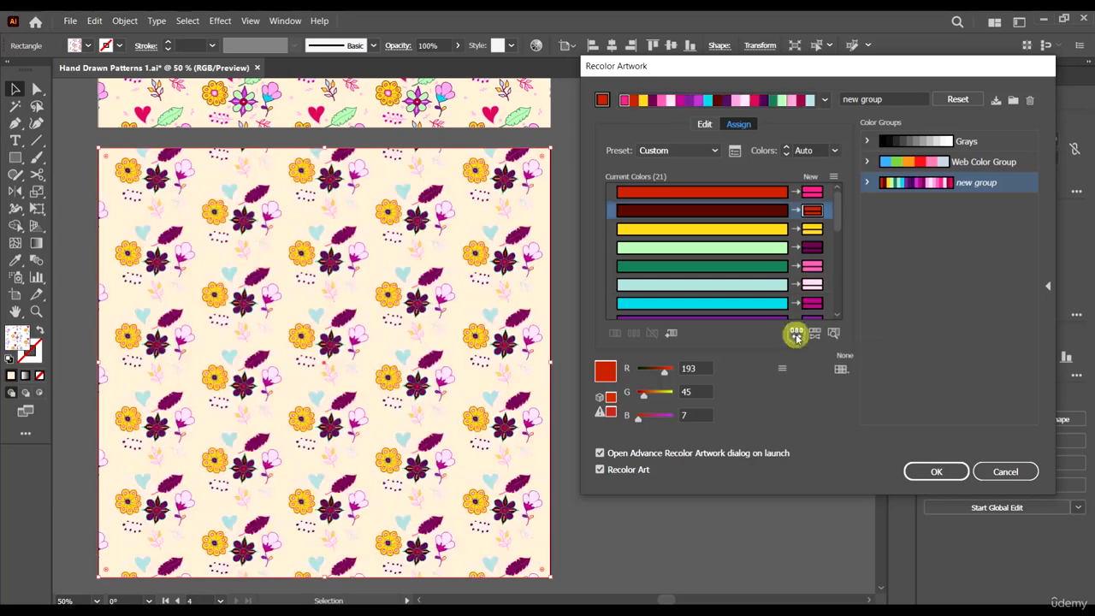
left_click(797, 337)
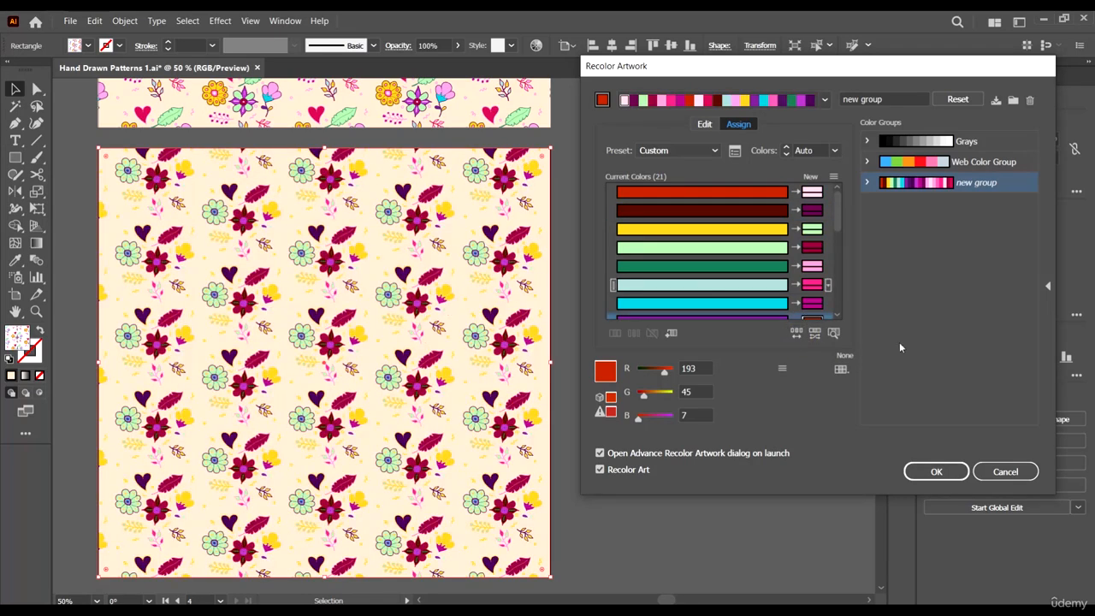
Move the Recolor Artwork dialog aside and highlight the yellow current color in the pattern to examine where it is used
left_click_drag(764, 71, 805, 85)
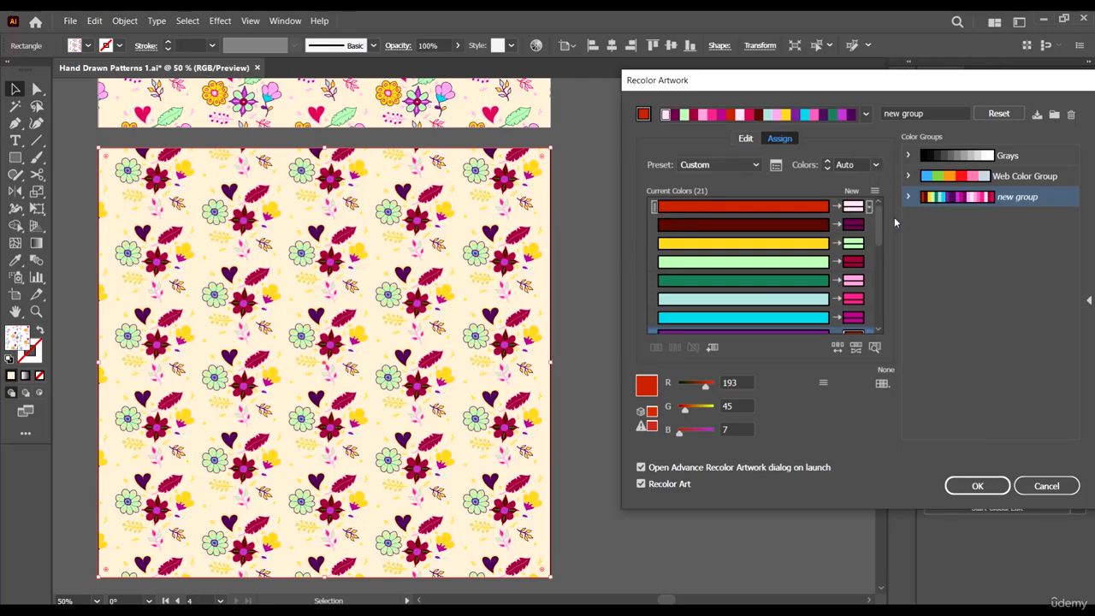
left_click_drag(878, 224, 877, 220)
left_click(852, 245)
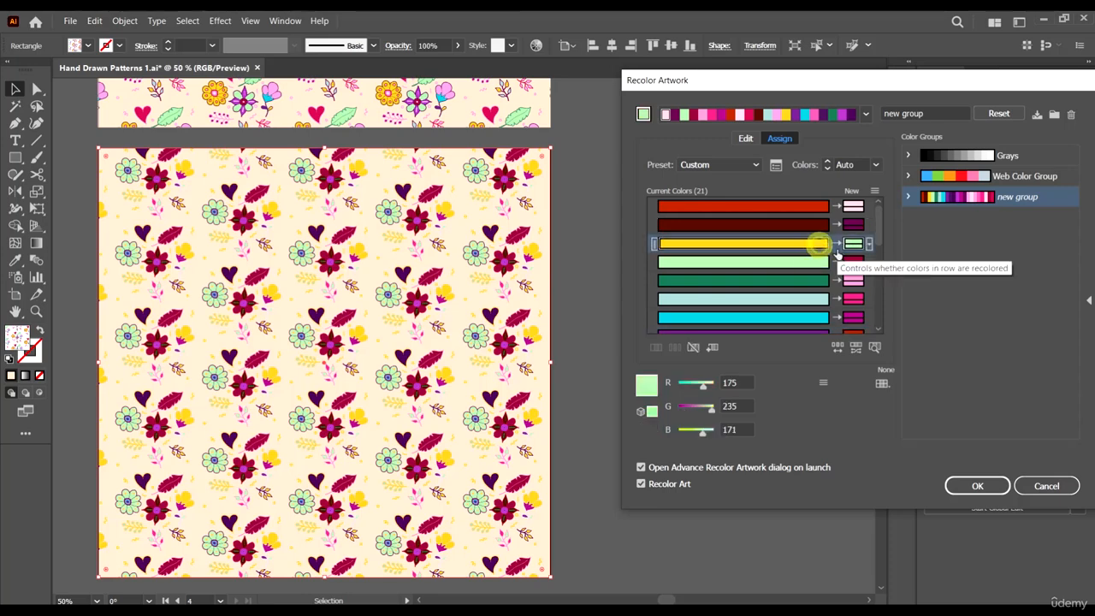
left_click(874, 348)
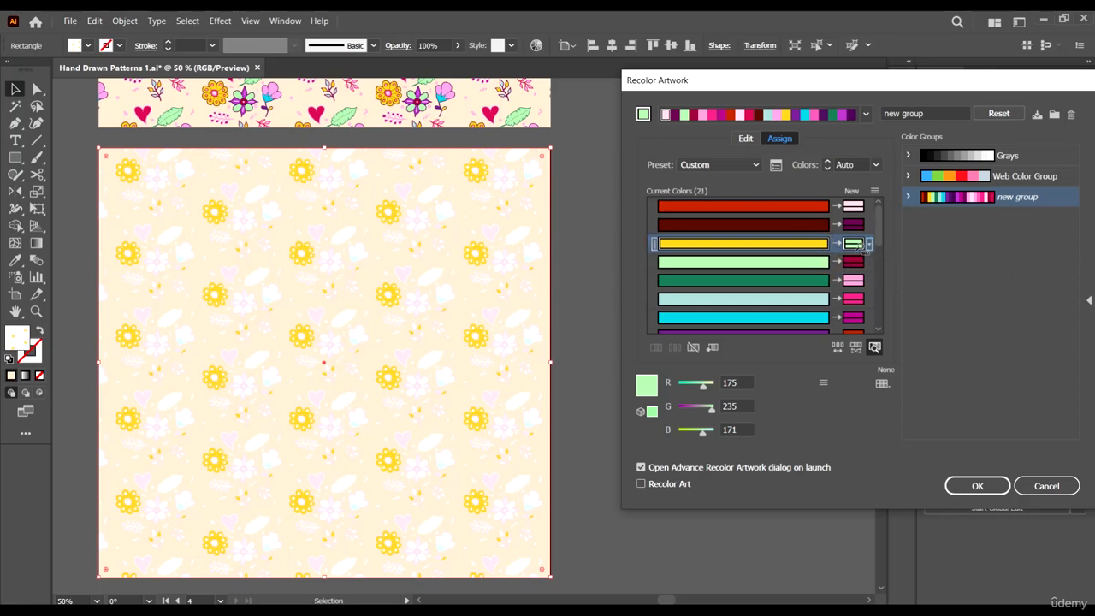
left_click(856, 244)
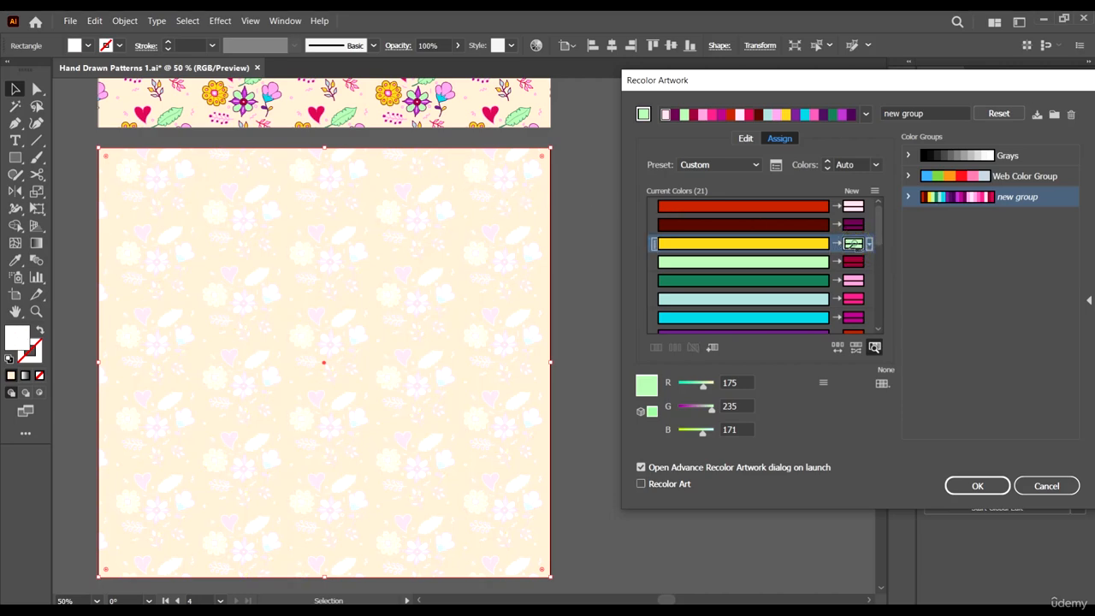
left_click(799, 245)
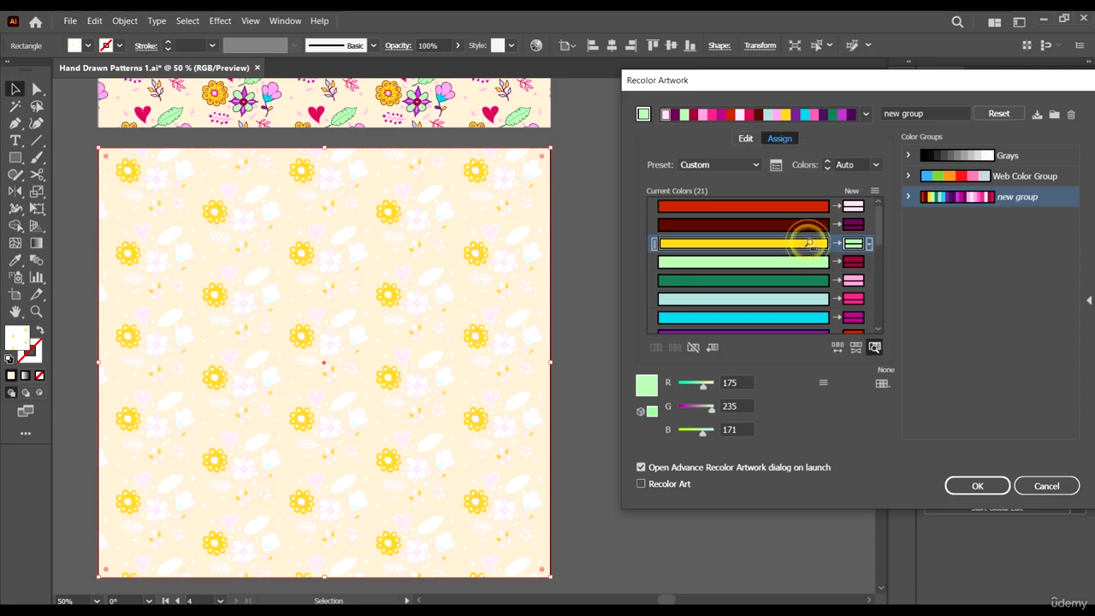
Highlight the yellow current color in the pattern once more, and turn color highlighting off to show the full recolored artwork
left_click(852, 244)
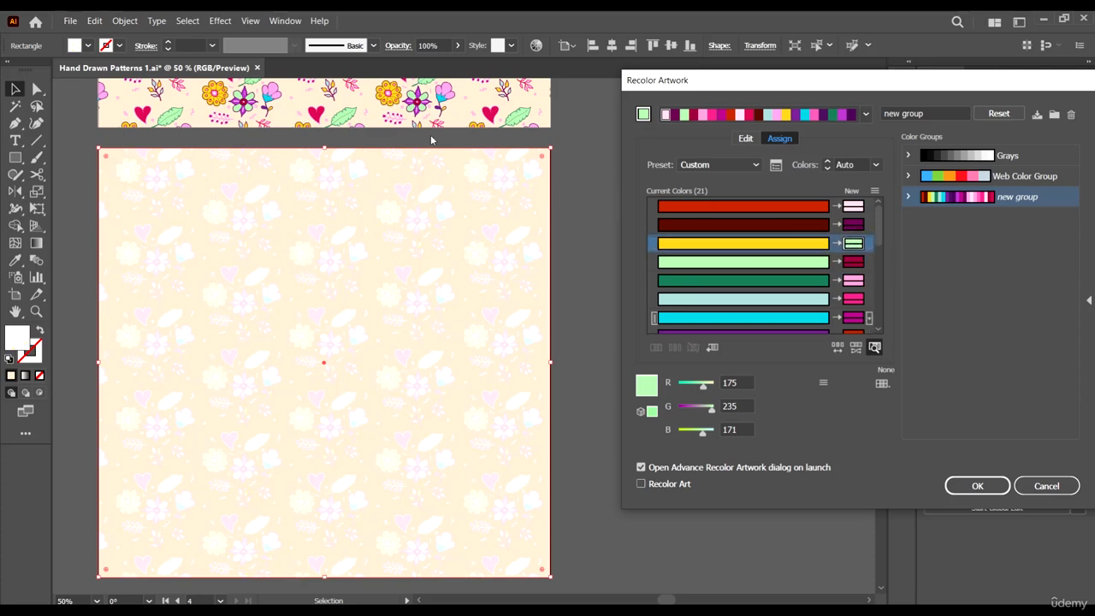
left_click(812, 244)
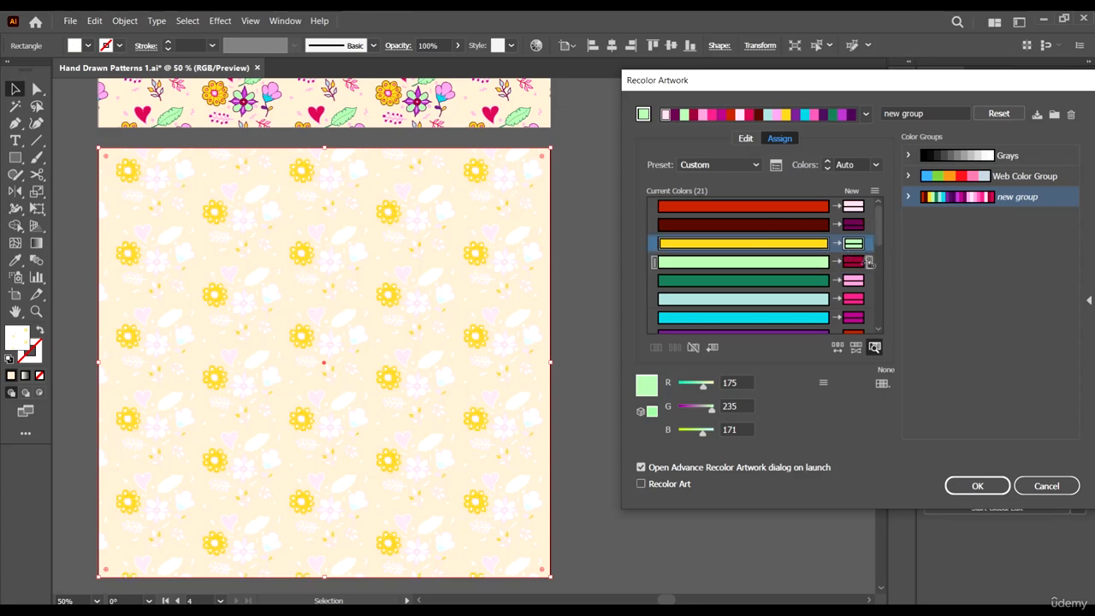
left_click(874, 346)
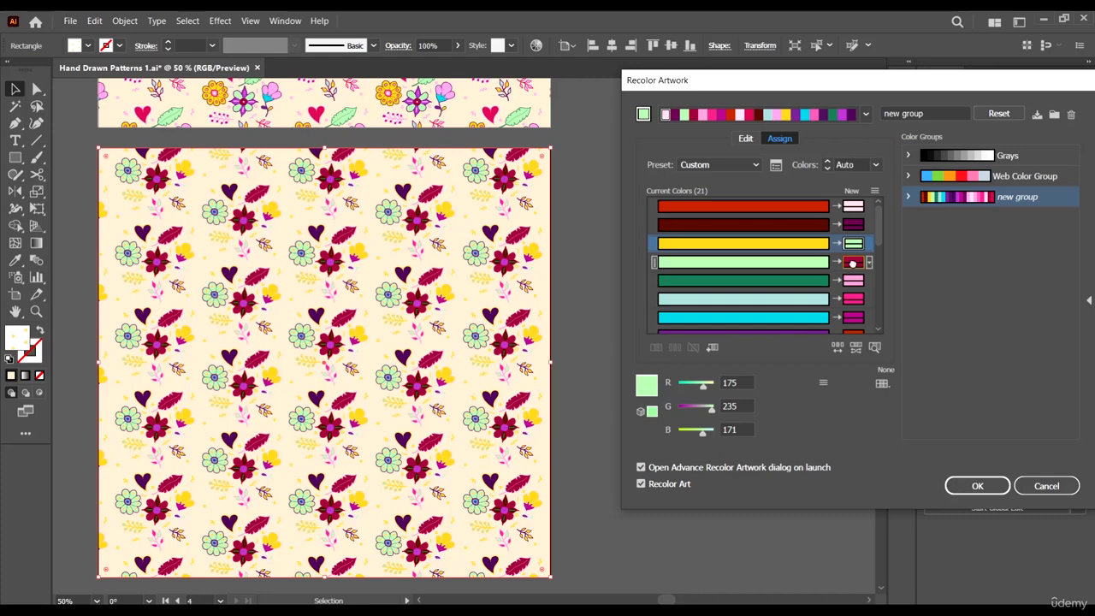
Try swapping the light-green and crimson new colors between the yellow and light-green rows, and swap them back
left_click_drag(852, 265, 856, 246)
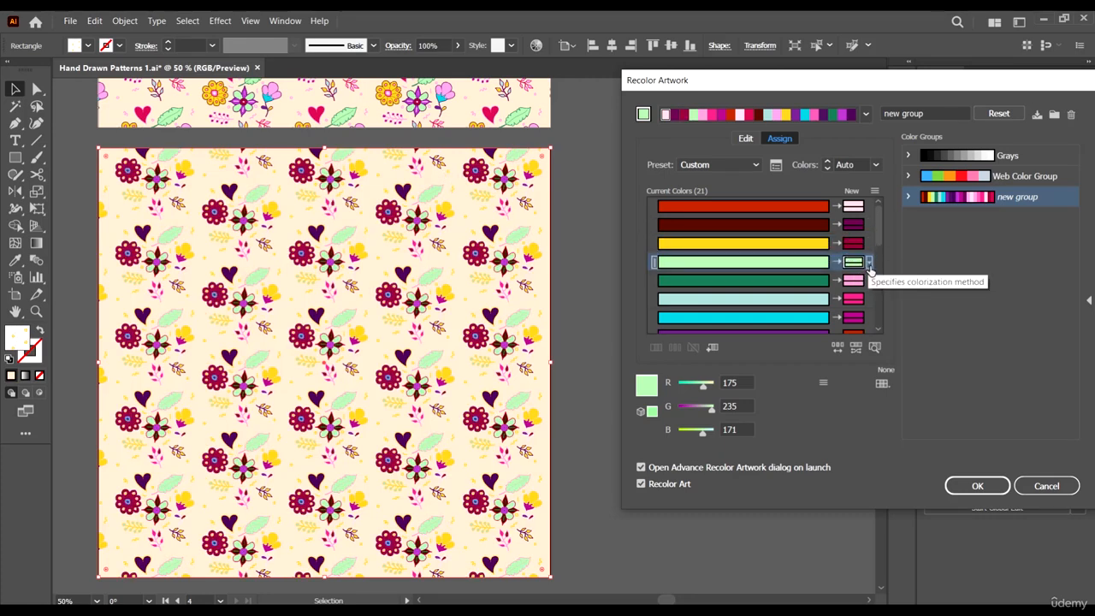
left_click_drag(852, 265, 853, 243)
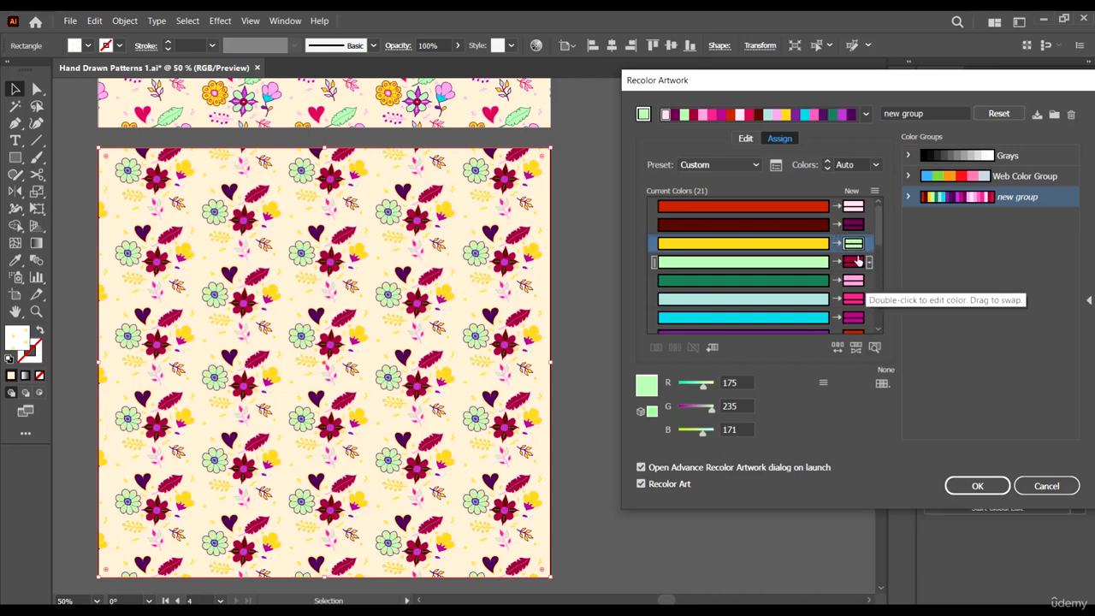
left_click_drag(854, 243, 854, 262)
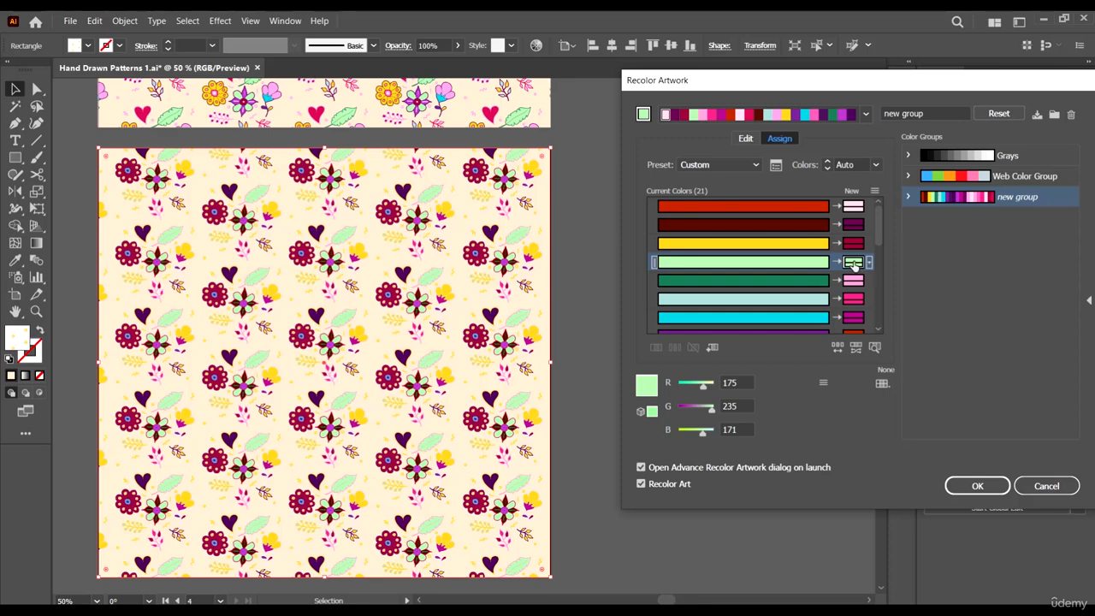
left_click_drag(854, 265, 854, 244)
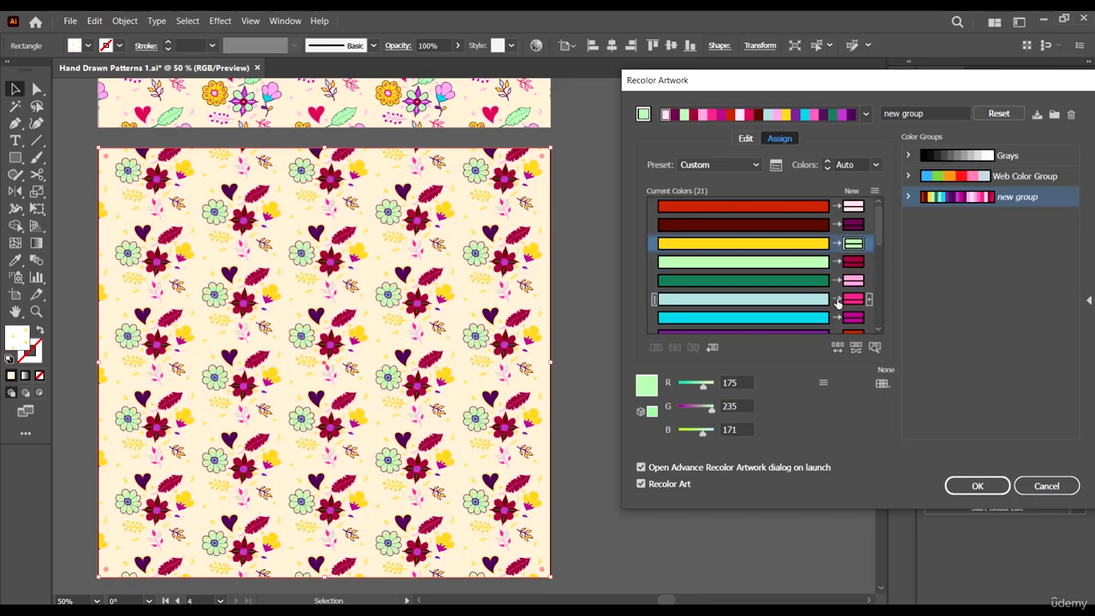
Look through the list of current colors and their assigned new colors, from the green row to the pink row and back
left_click_drag(852, 287, 853, 263)
left_click(855, 283)
scroll(851, 283, "down", 3)
left_click(853, 264)
scroll(855, 270, "up", 3)
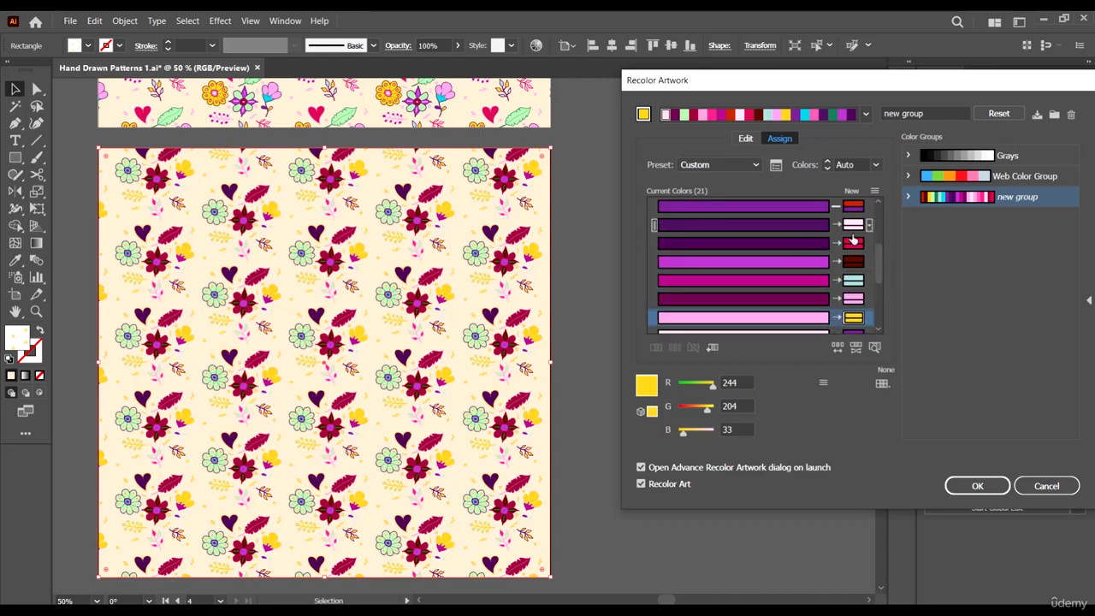
scroll(853, 244, "up", 5)
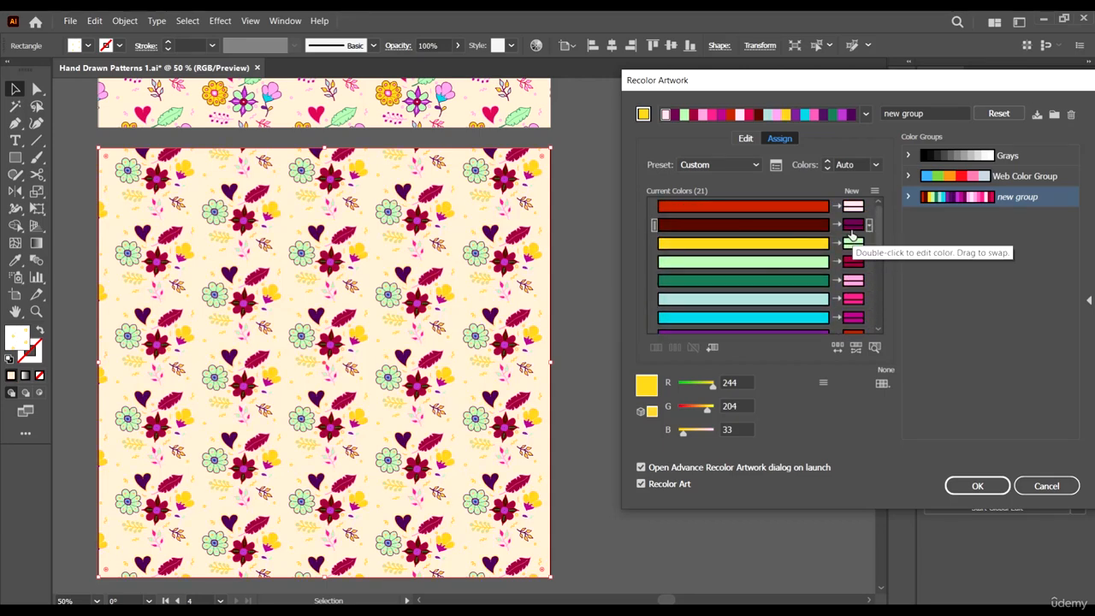
left_click(852, 246)
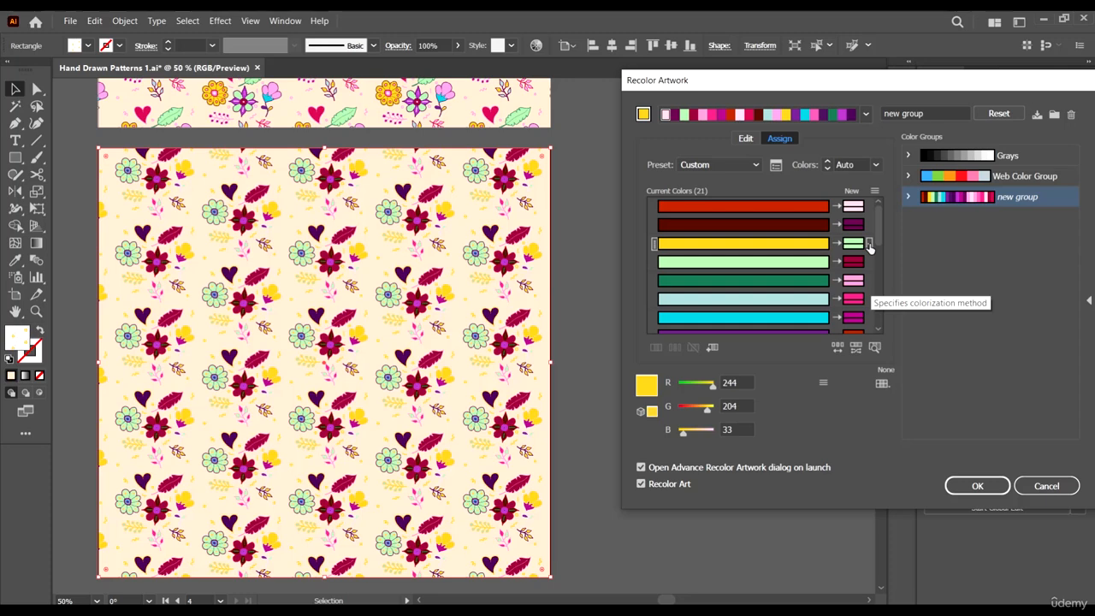
Turn color highlighting on and highlight the red current color to examine where it is used in the pattern
left_click(874, 348)
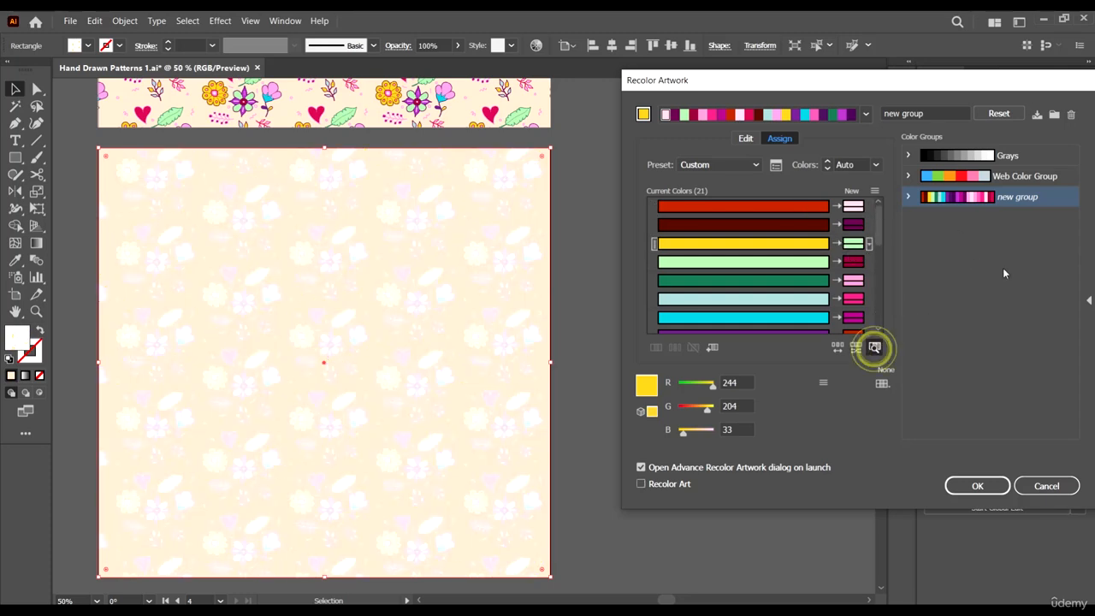
left_click(853, 225)
left_click(853, 243)
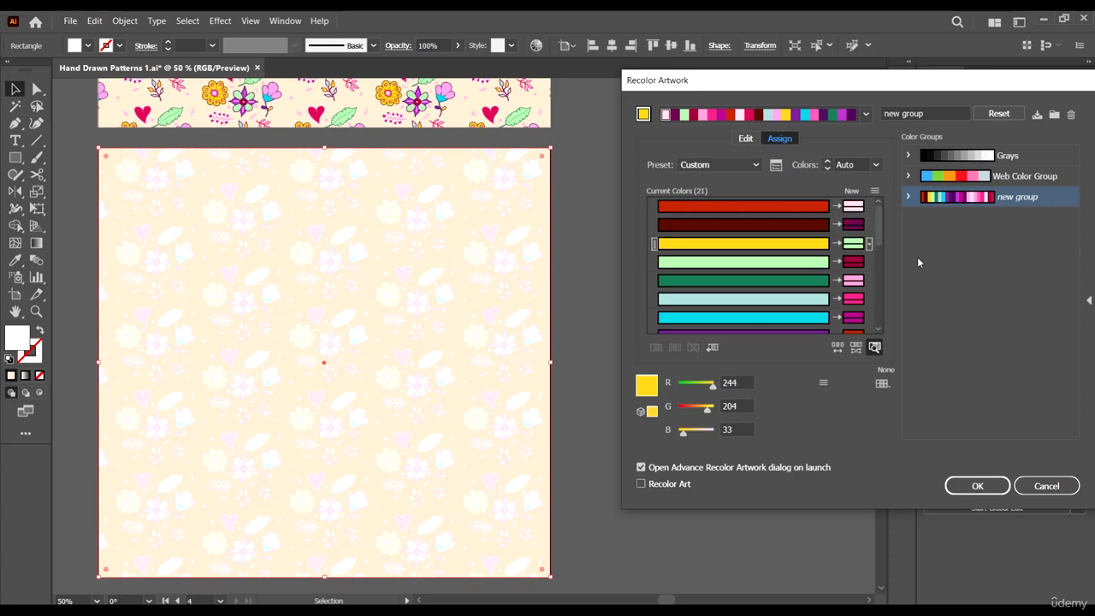
left_click(820, 213)
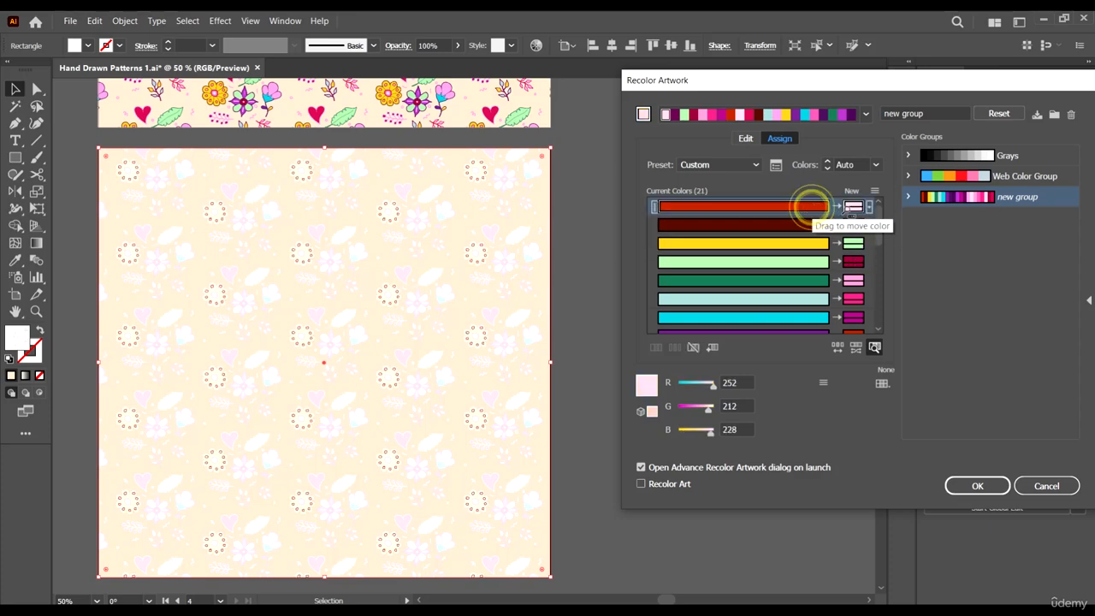
Select each assigned new color in turn, from the red row to the final bright-crimson row, to examine its RGB values
left_click(852, 207)
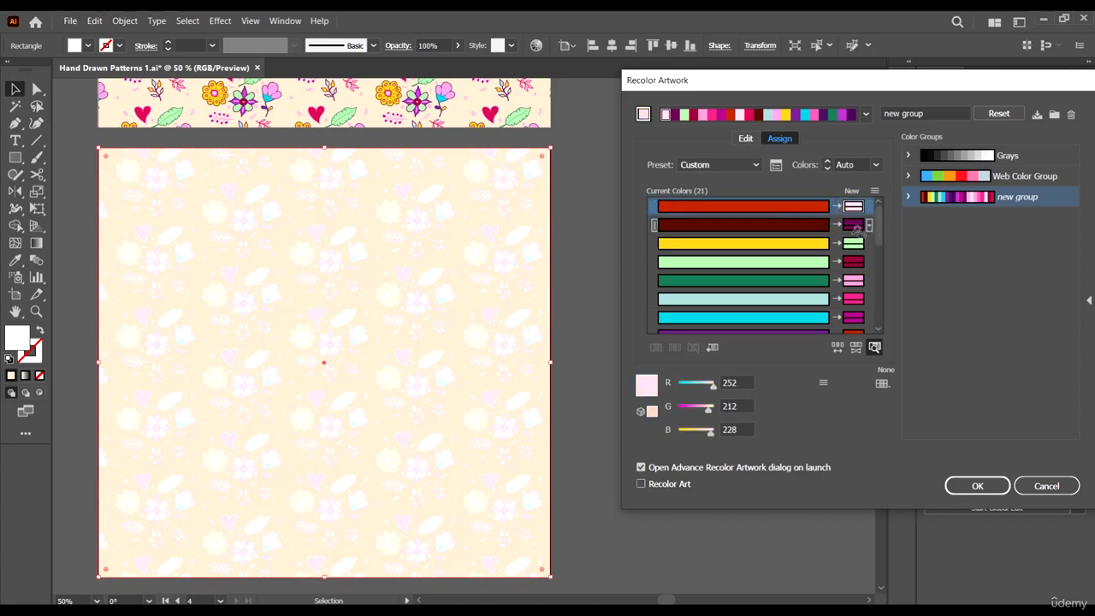
left_click(855, 226)
left_click(853, 244)
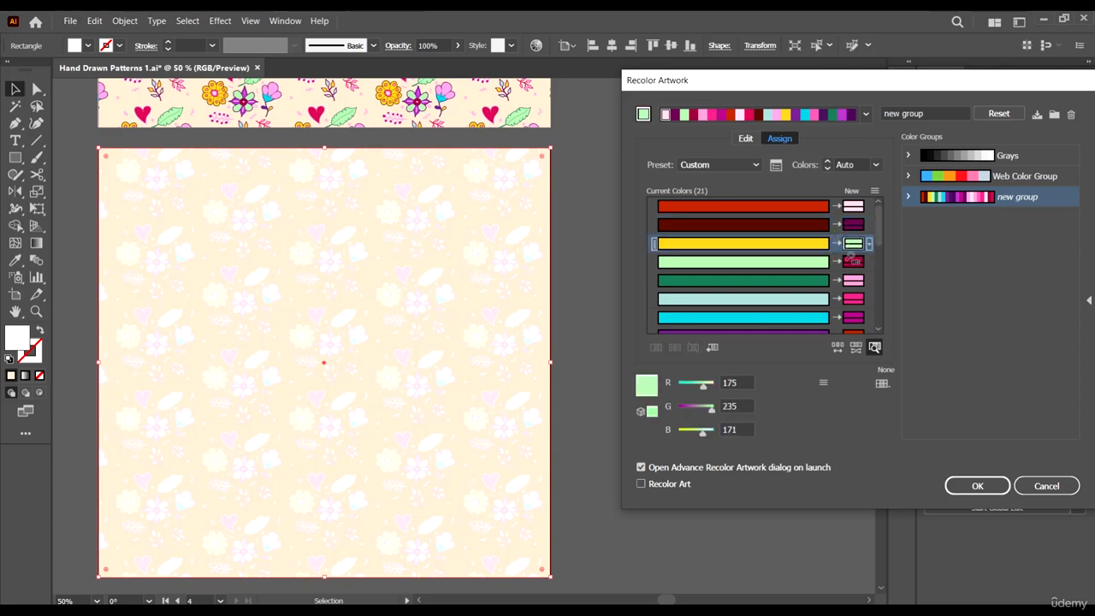
left_click(852, 263)
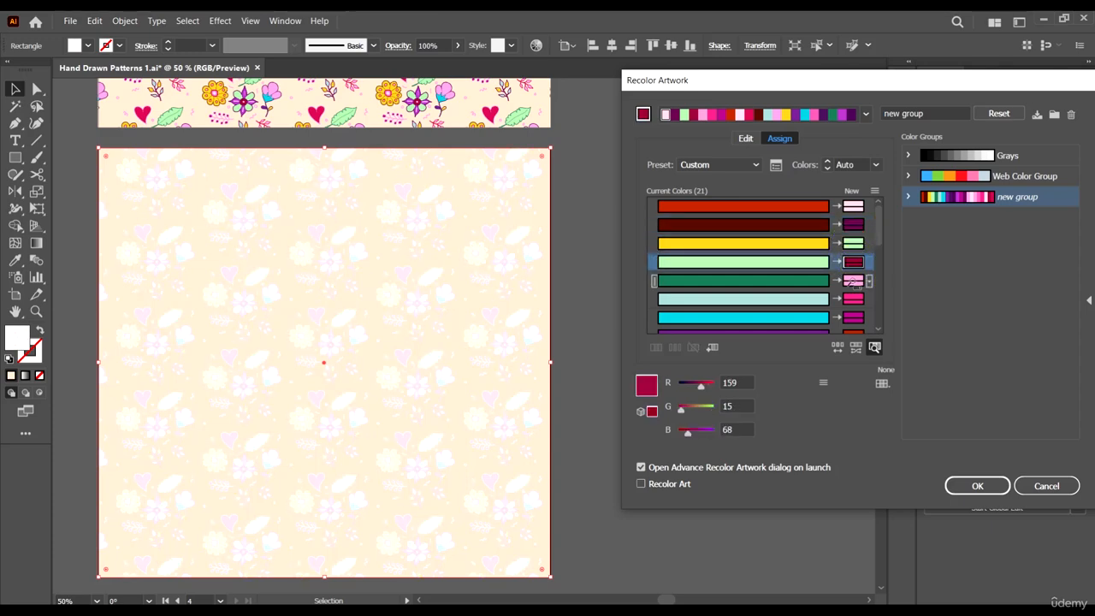
left_click(852, 281)
left_click(853, 298)
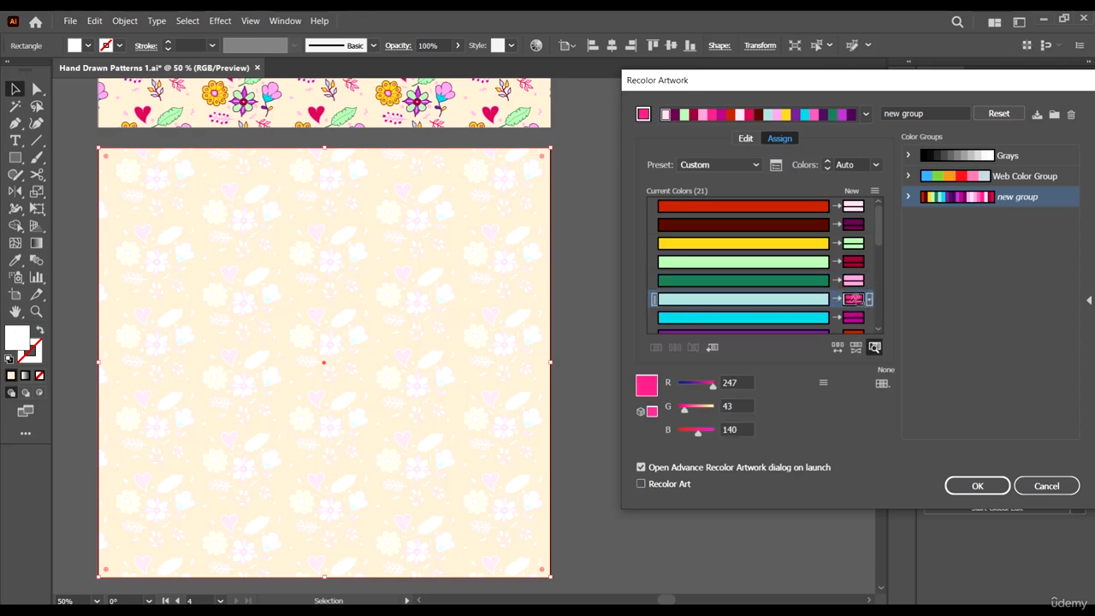
scroll(853, 298, "down", 3)
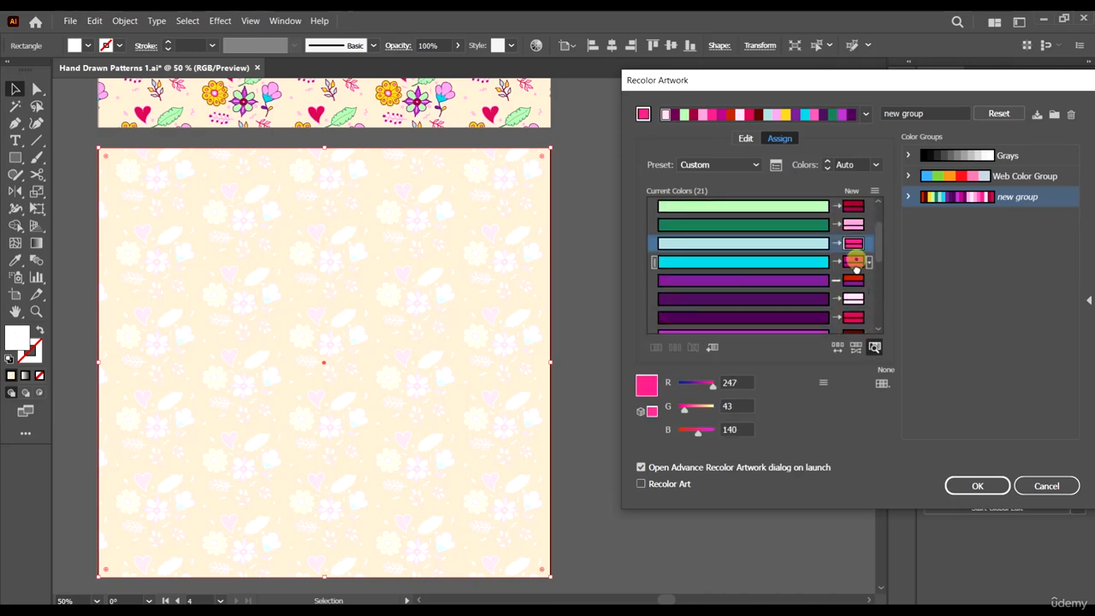
left_click(853, 261)
left_click(854, 280)
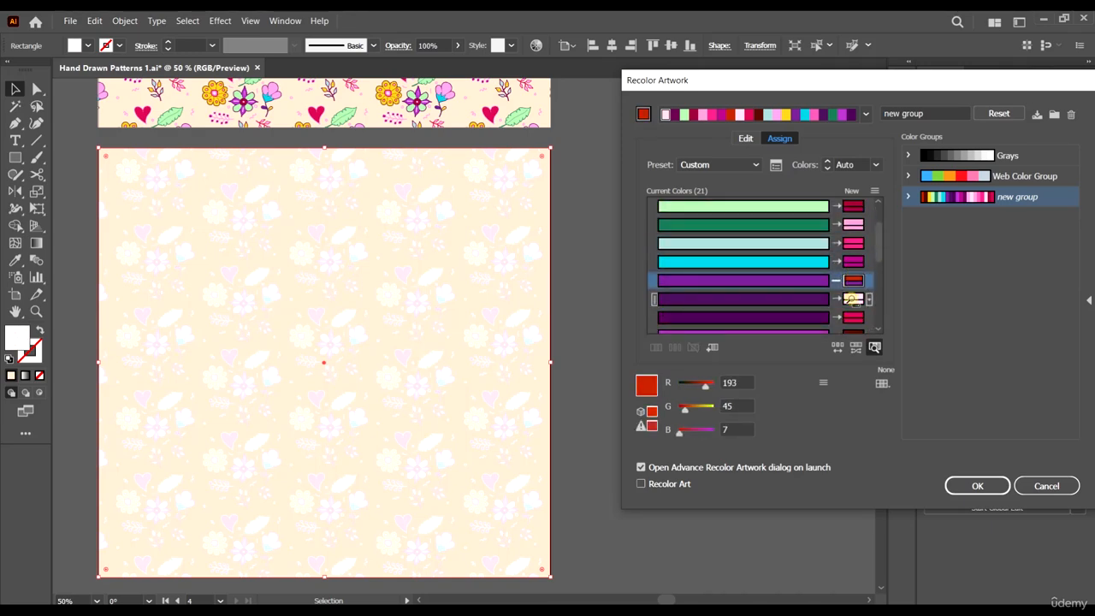
left_click(852, 298)
left_click(853, 316)
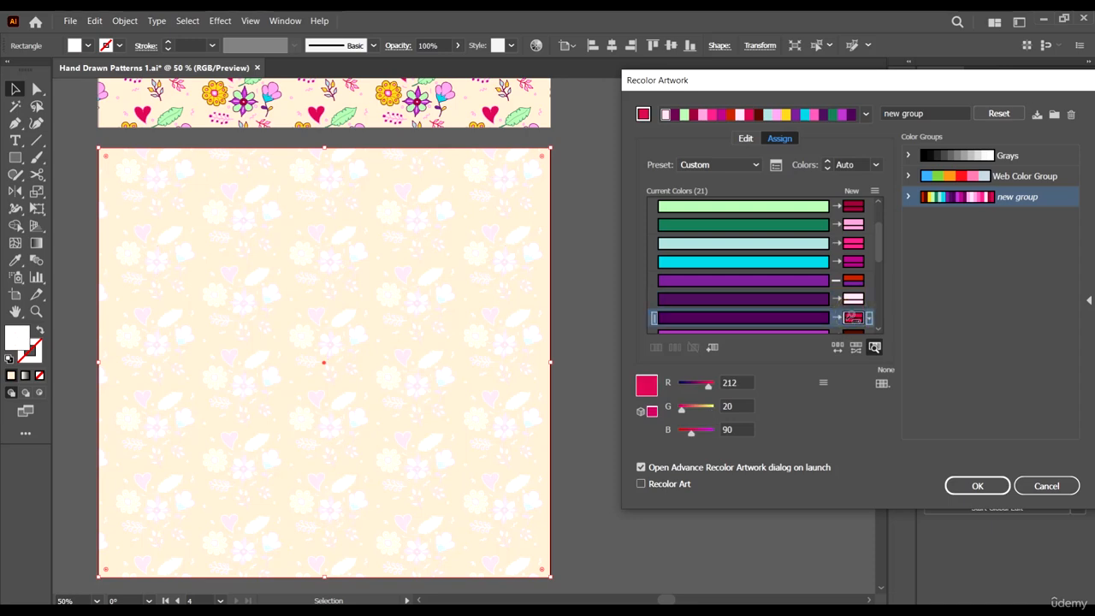
scroll(853, 300, "down", 4)
left_click(853, 262)
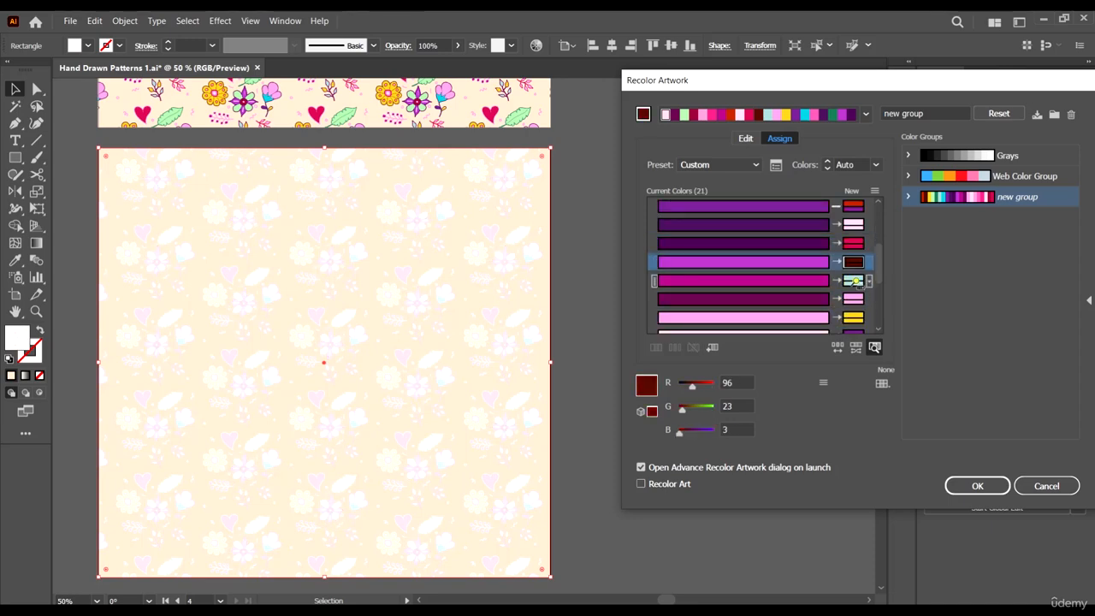
left_click(855, 281)
left_click(853, 299)
scroll(853, 298, "down", 4)
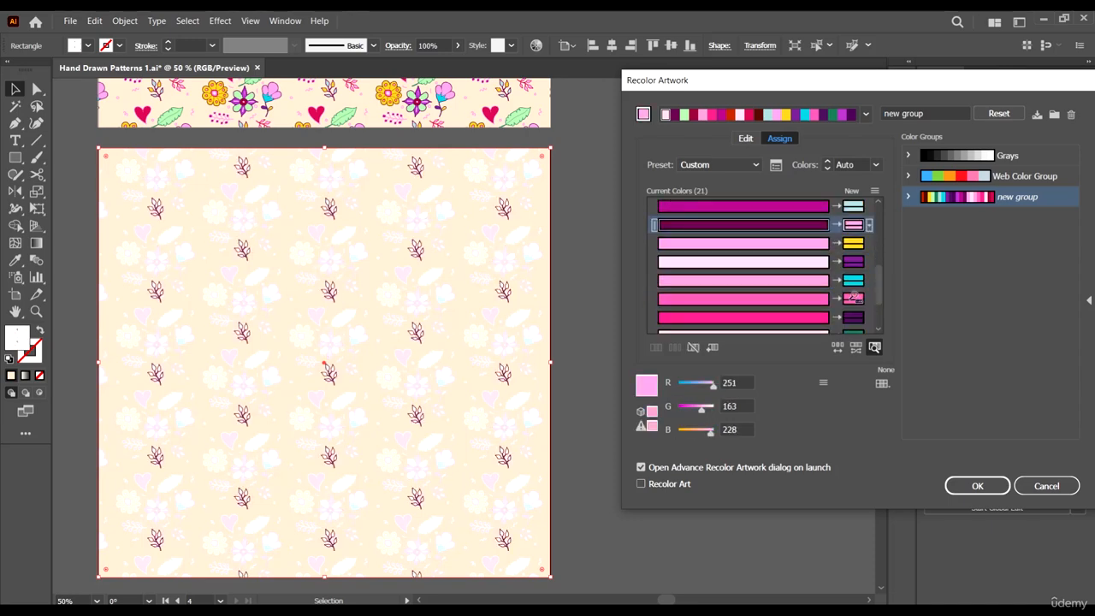
left_click(853, 244)
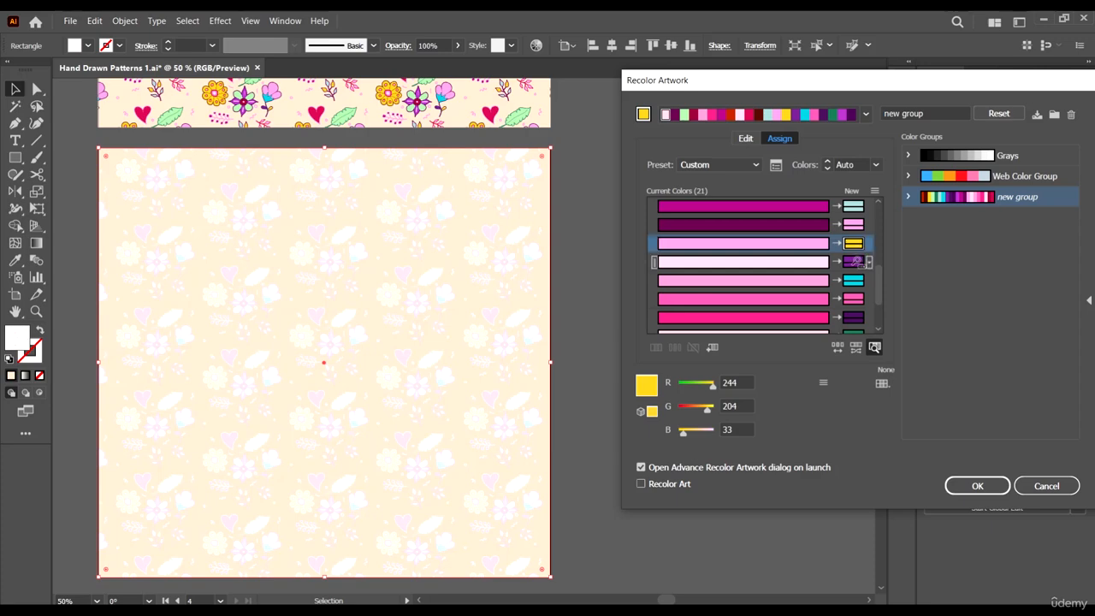
left_click(854, 245)
left_click(853, 264)
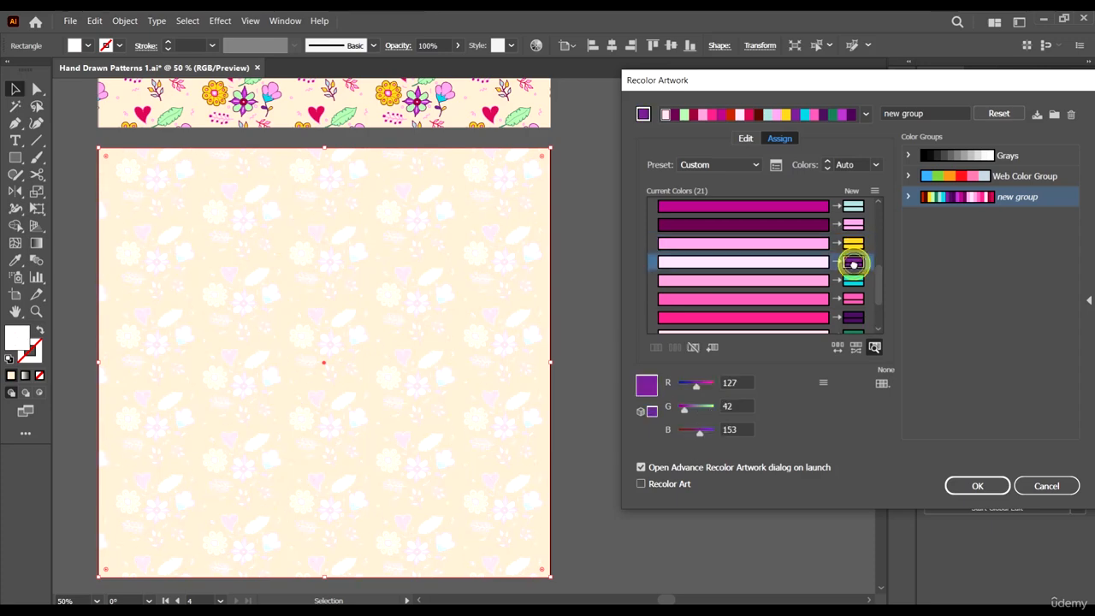
left_click(854, 281)
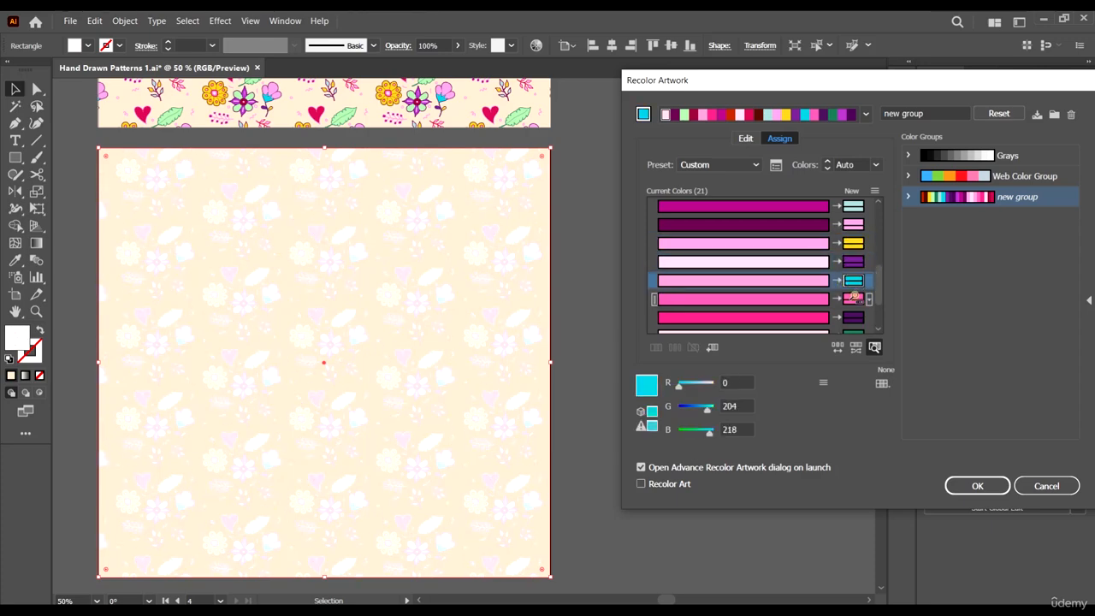
left_click(853, 297)
left_click(854, 317)
scroll(853, 318, "down", 2)
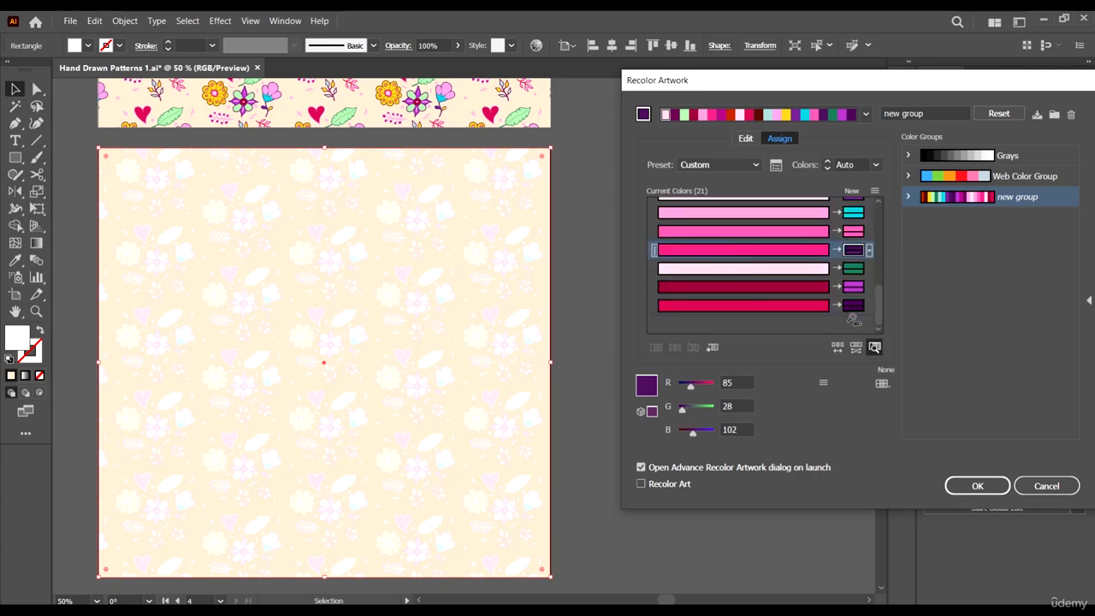
left_click(853, 268)
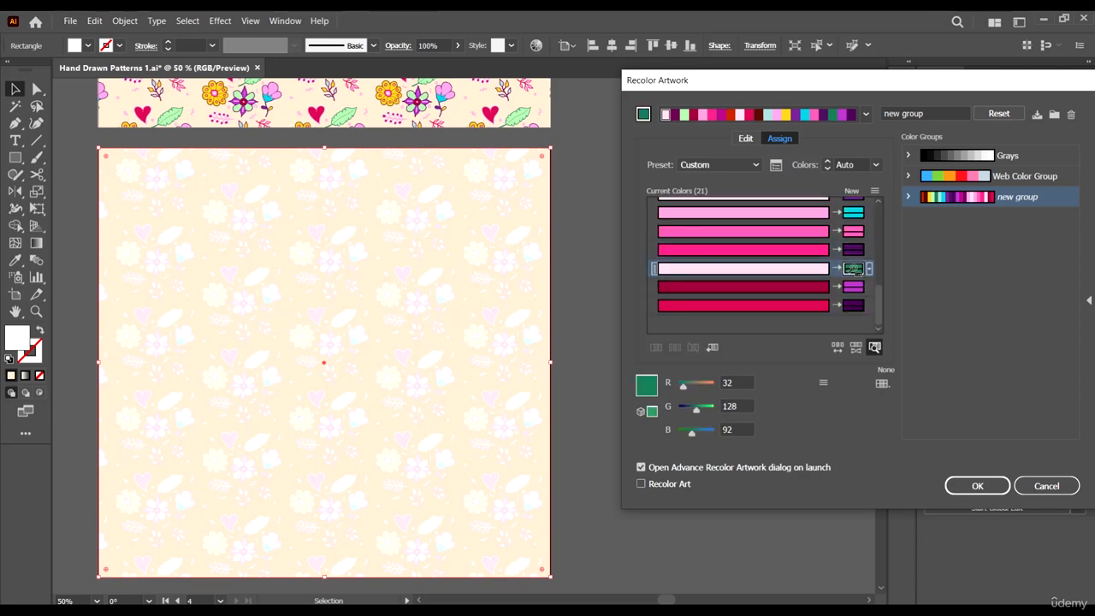
left_click(854, 287)
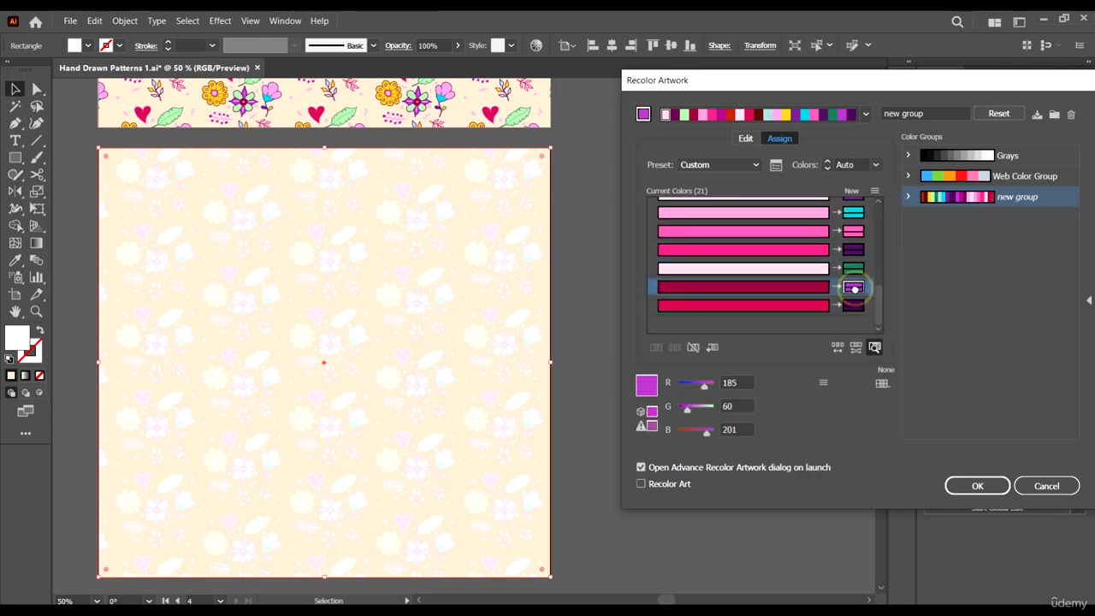
left_click(853, 305)
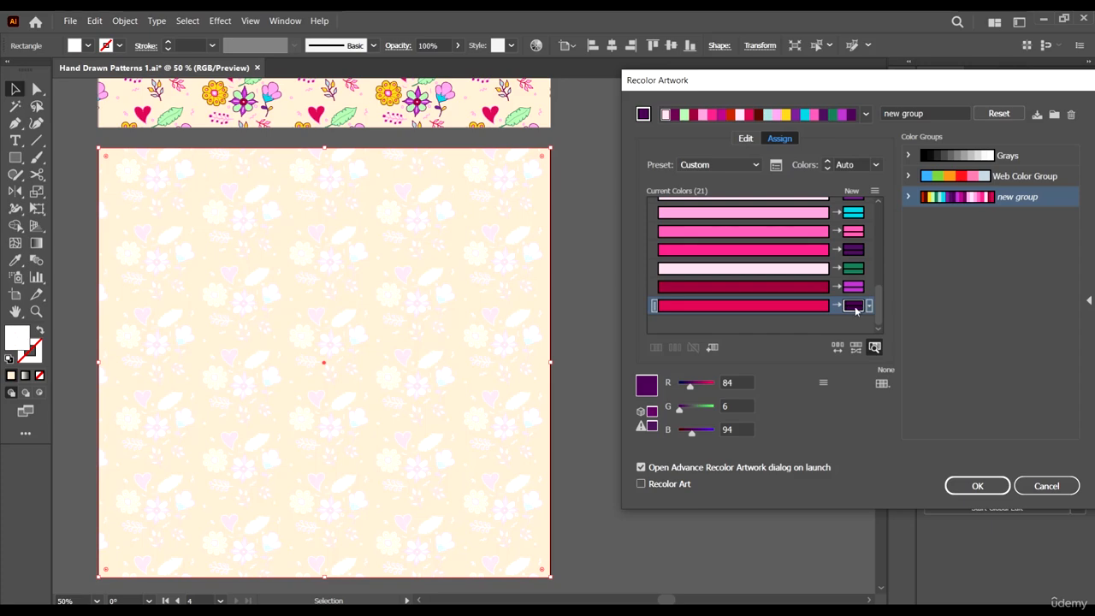
Highlight the bright-crimson, red and dark-brown current colors in turn to examine where each is used, and turn highlighting off
left_click(855, 307)
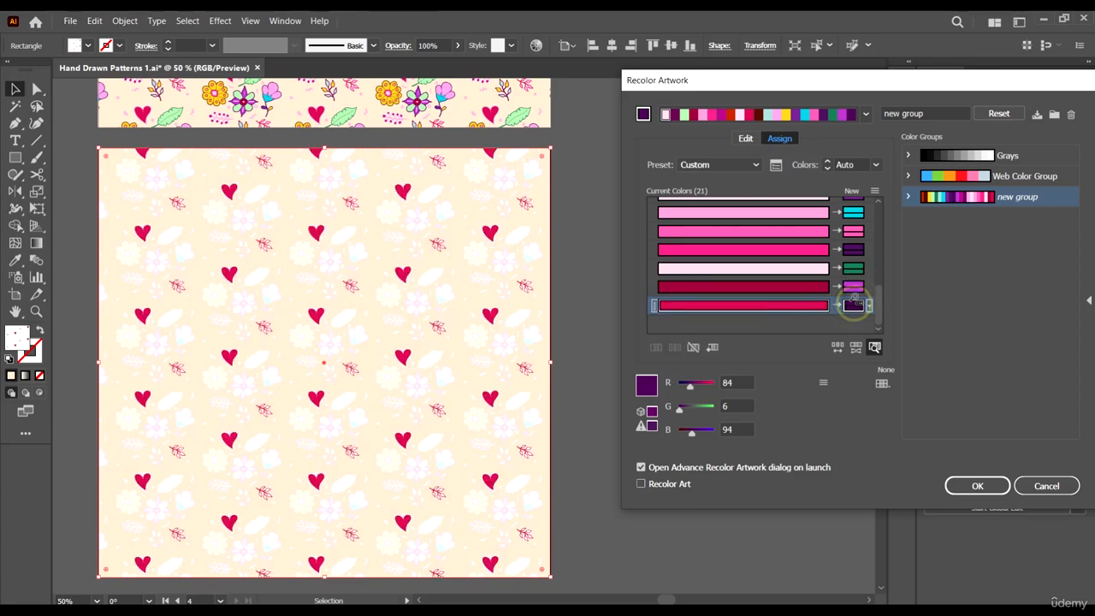
left_click(849, 206)
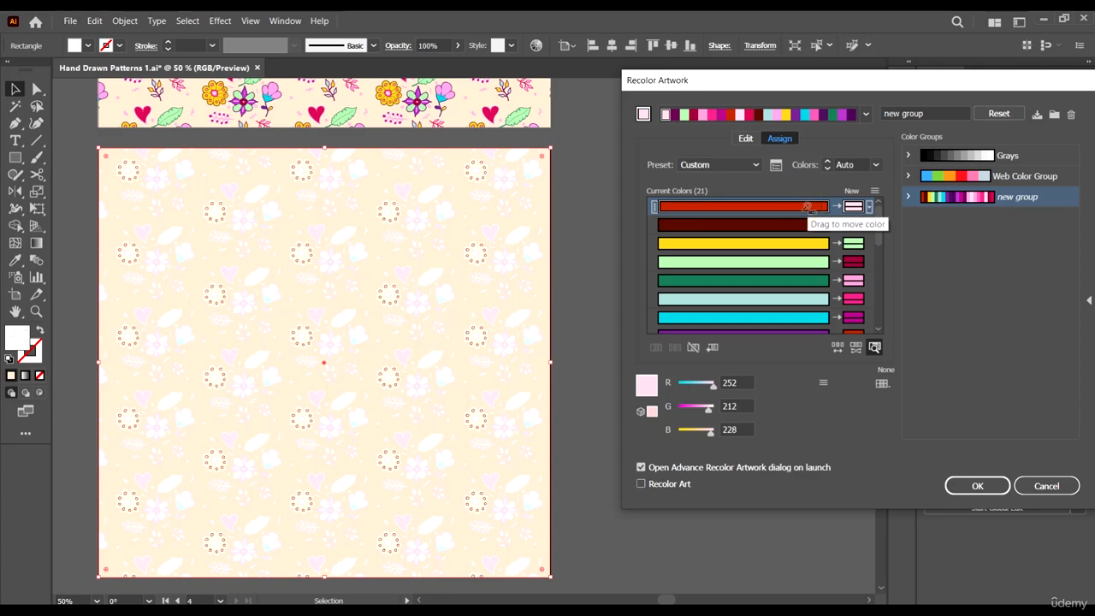
left_click(820, 225)
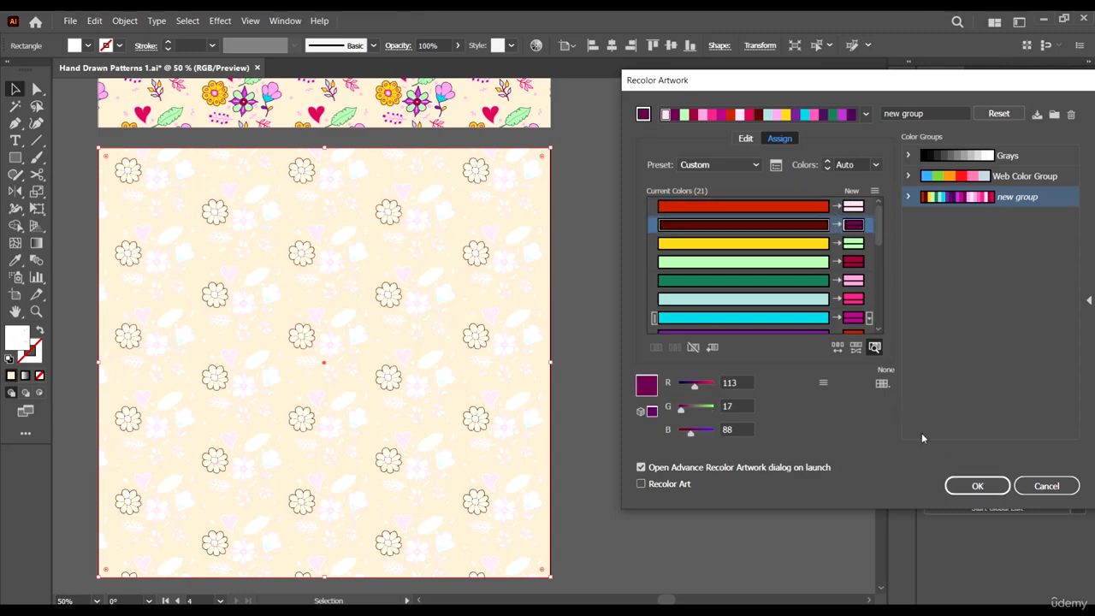
left_click(874, 347)
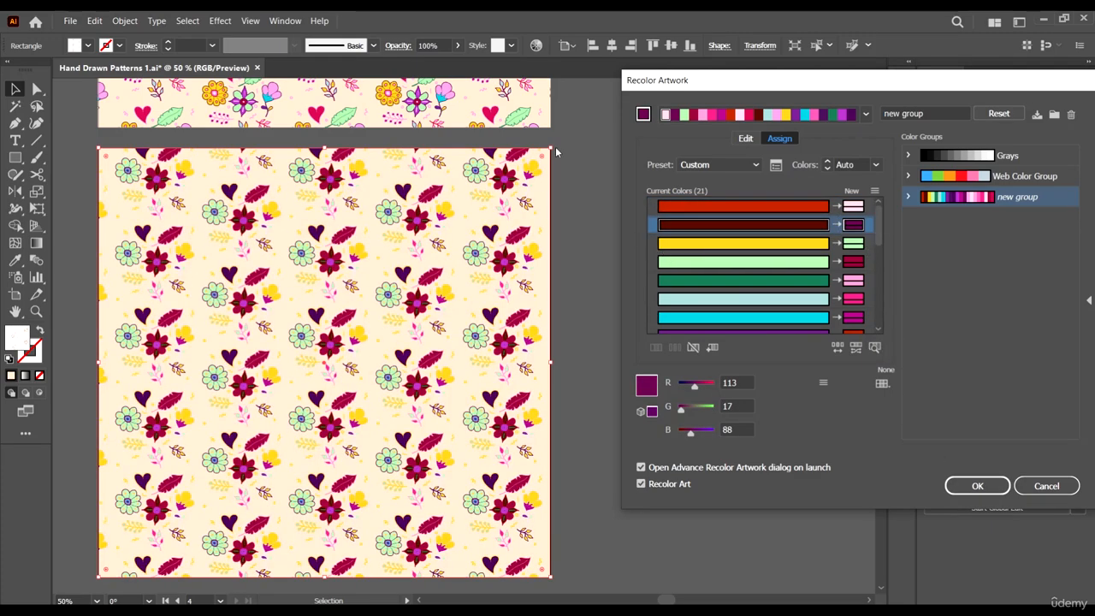
Set the R value of the pale-pink new color assigned to the red current color to 255
left_click(852, 210)
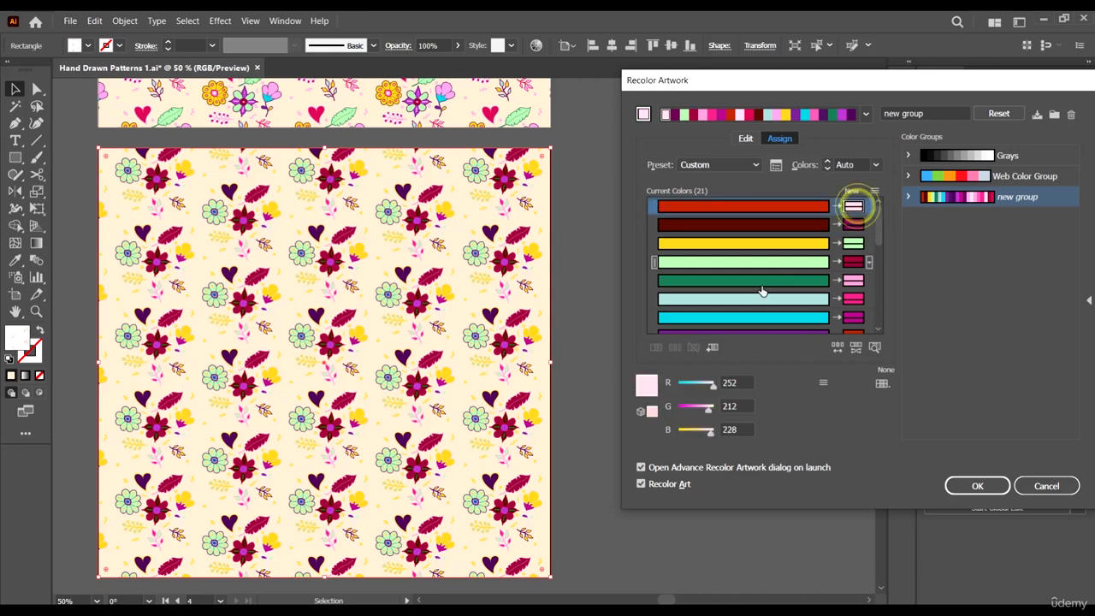
mouse_move(715, 387)
left_mouse_down()
mouse_move(685, 390)
mouse_move(717, 385)
left_mouse_up()
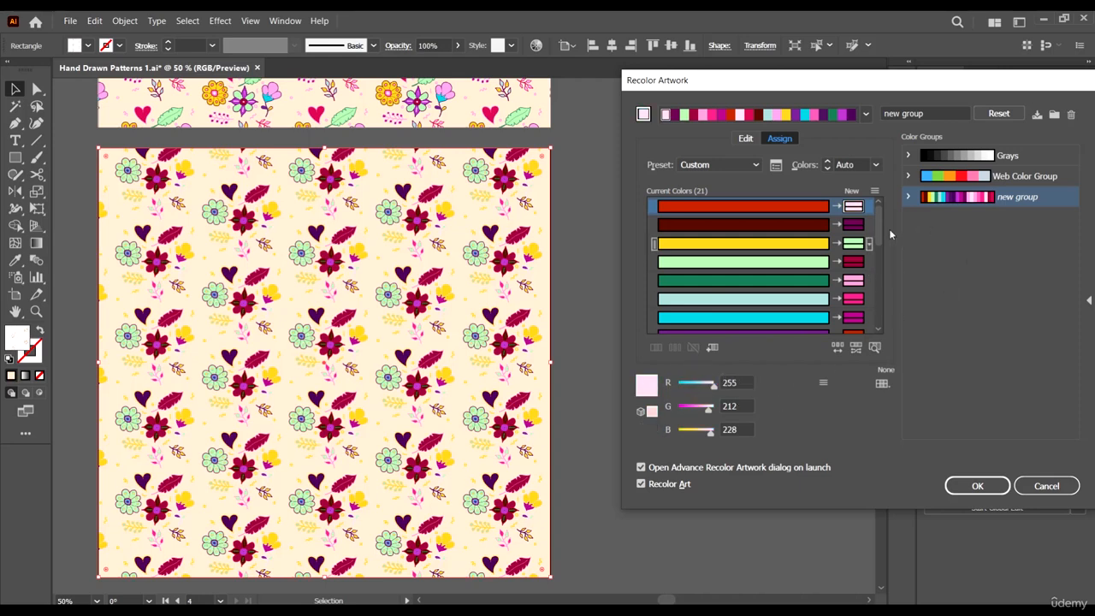
Set the R value of the pale-pink new color assigned to the dark-purple current color to 255
left_click_drag(878, 216, 877, 244)
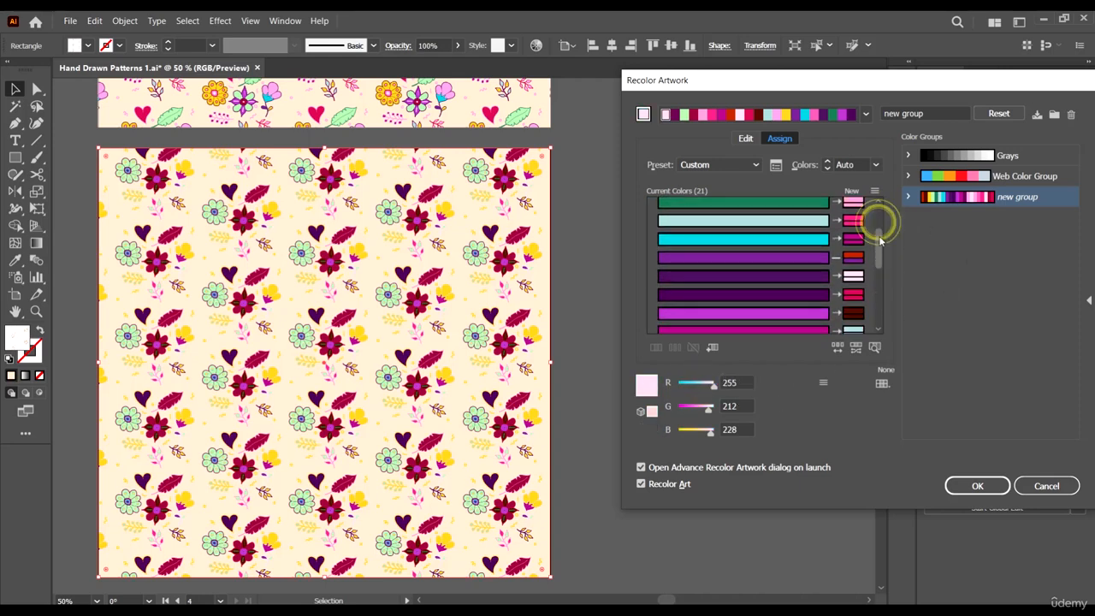
left_click(853, 276)
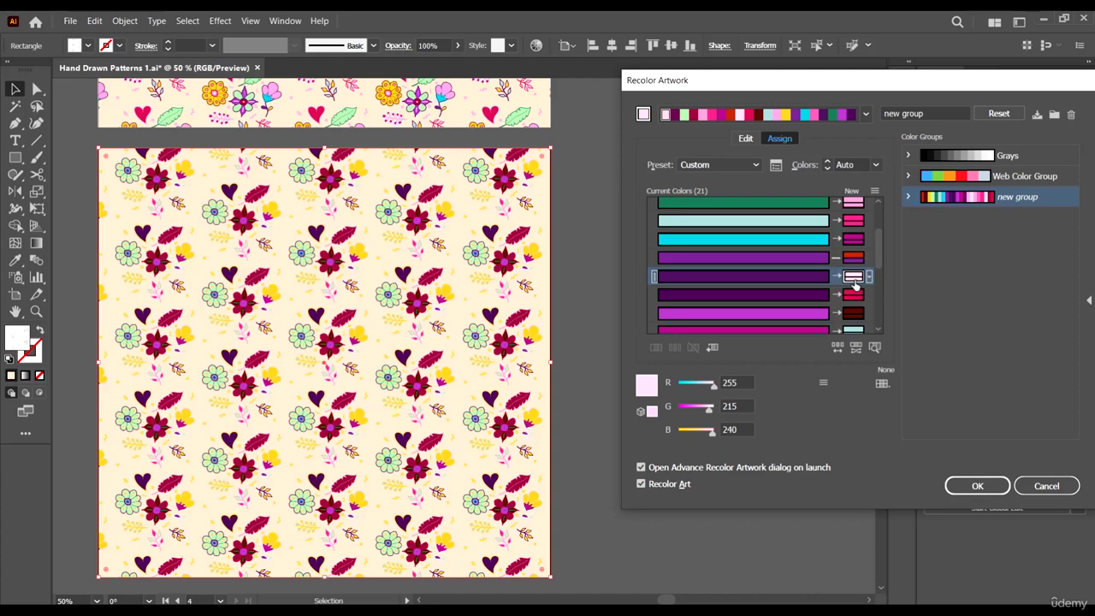
left_click(853, 276)
left_click_drag(711, 386, 820, 396)
left_click_drag(879, 248, 877, 190)
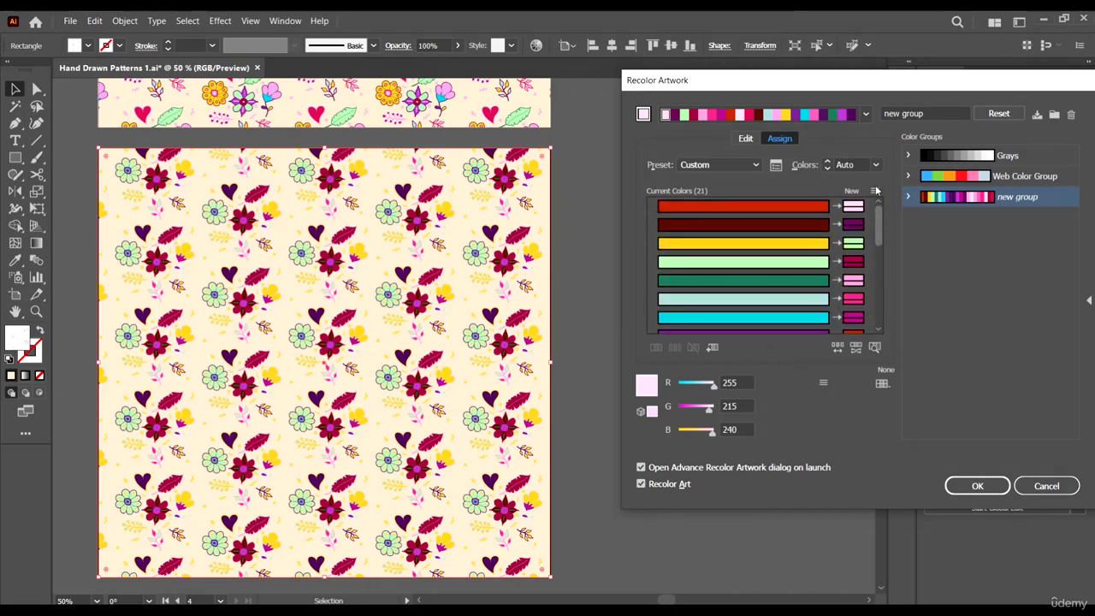
Turn color highlighting on and highlight the current colors from red through pale aqua in turn to examine where each is used
left_click(874, 347)
left_click(771, 206)
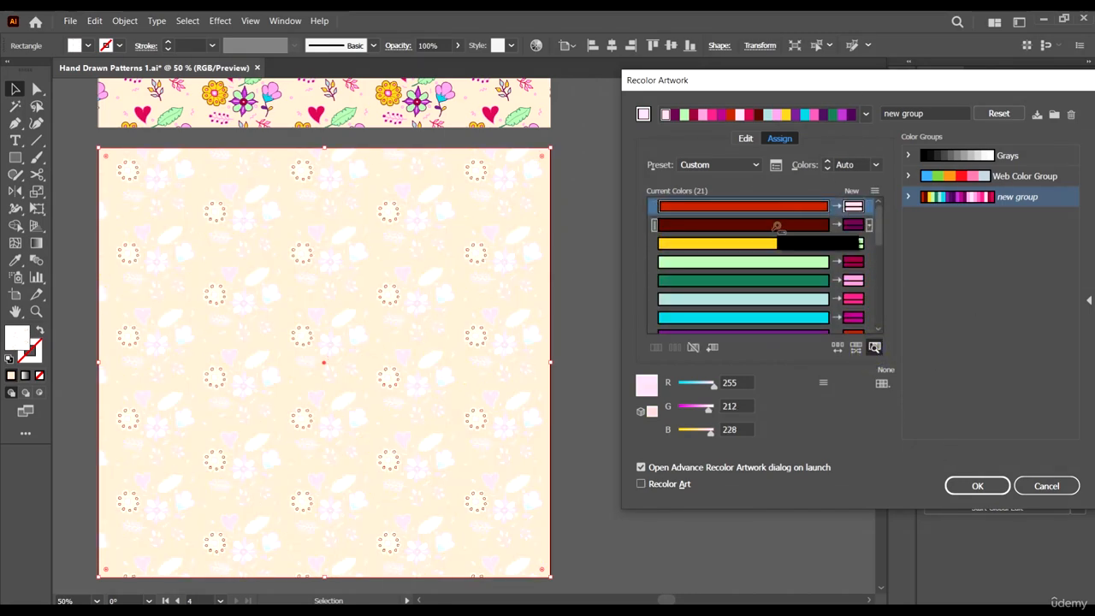
left_click(775, 224)
left_click(781, 245)
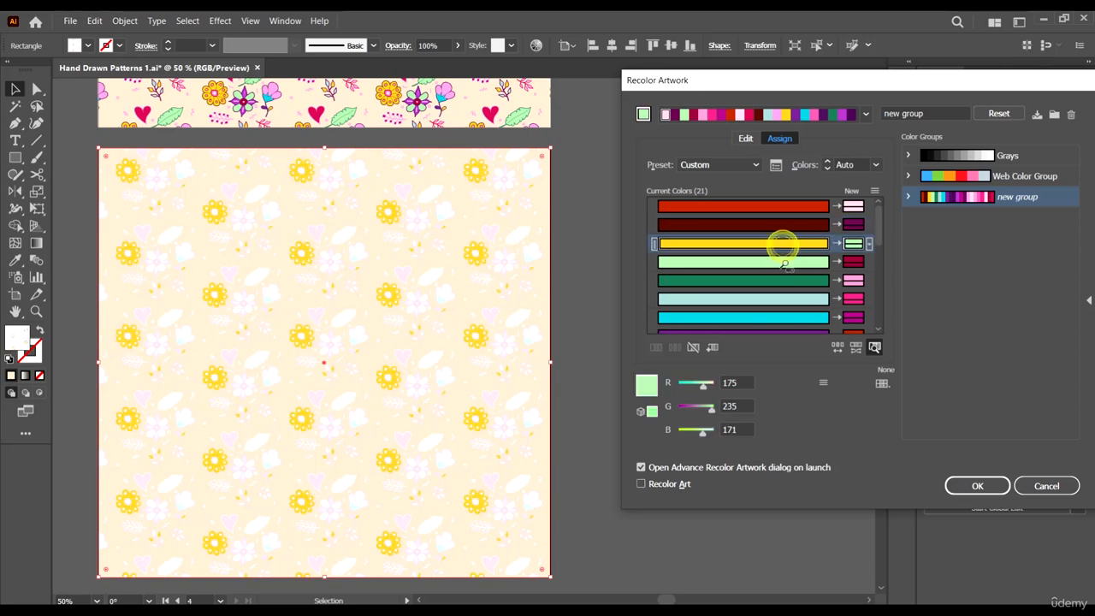
left_click(783, 262)
left_click(781, 263)
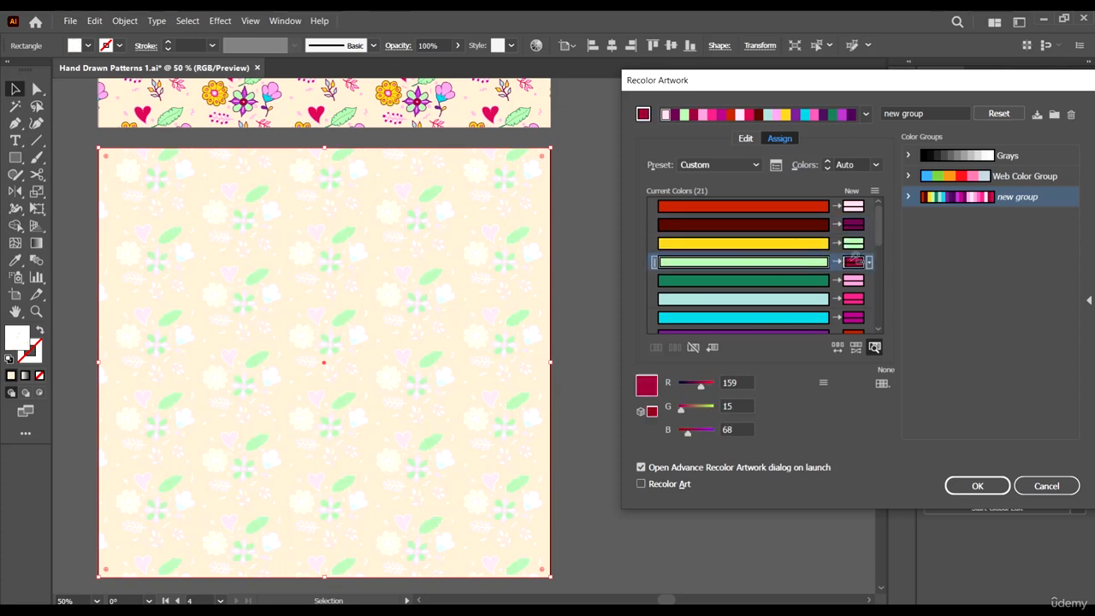
left_click(801, 280)
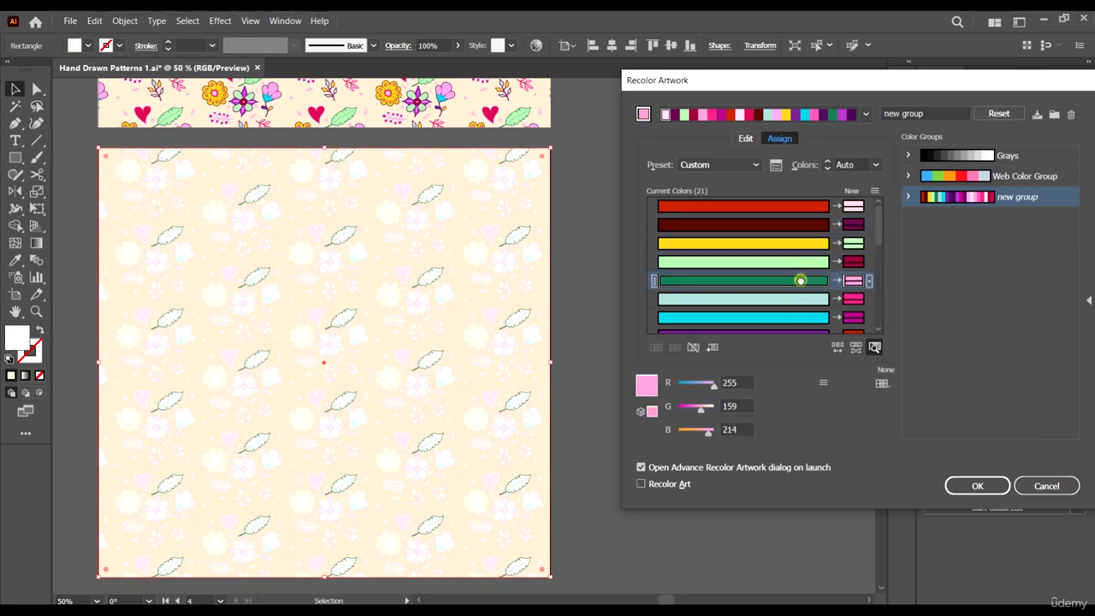
left_click(795, 299)
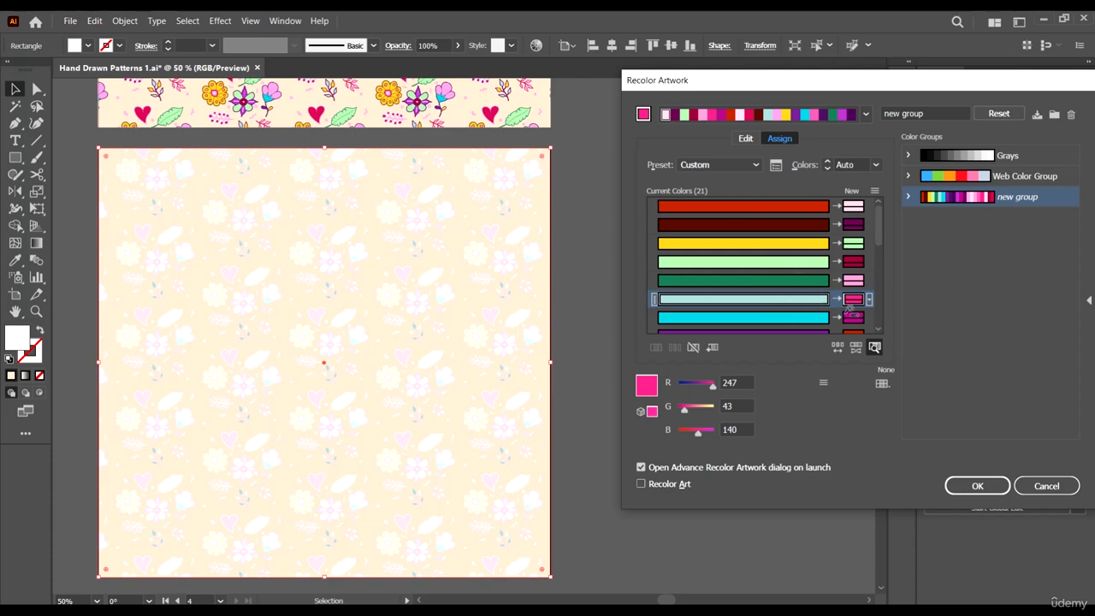
Highlight the cyan, purple and dark-purple current colors in turn to examine where each is used in the pattern
scroll(770, 304, "down", 1)
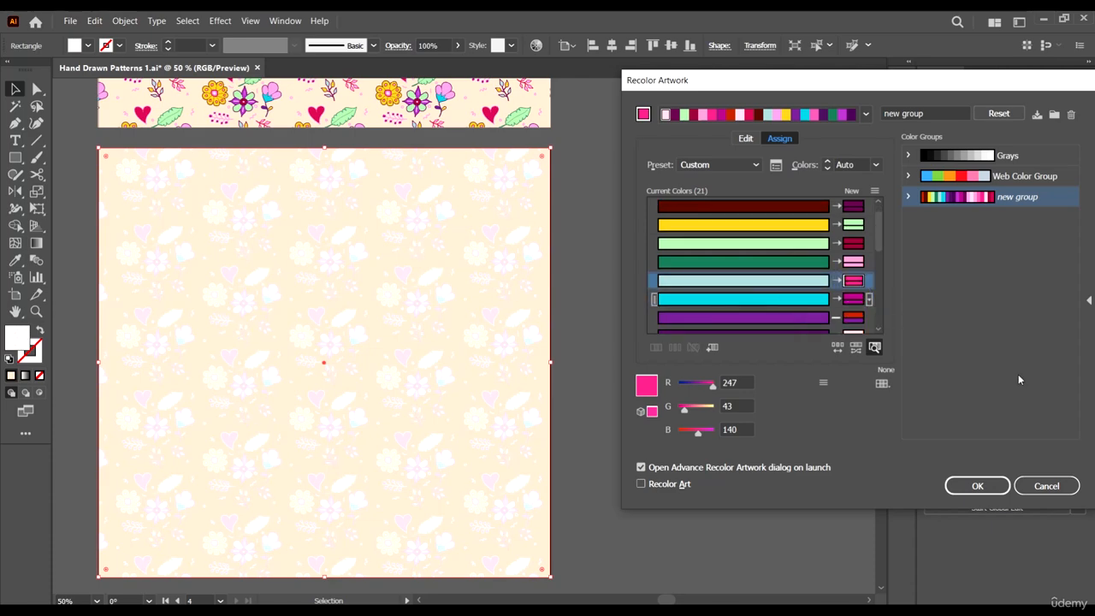
left_click(757, 300)
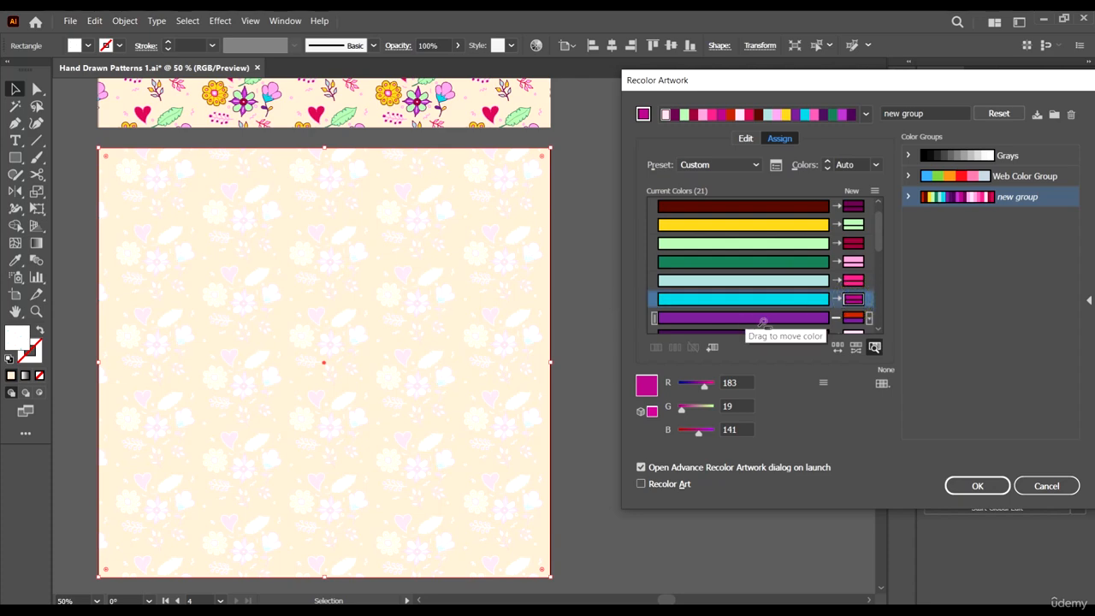
left_click(780, 321)
scroll(777, 308, "down", 3)
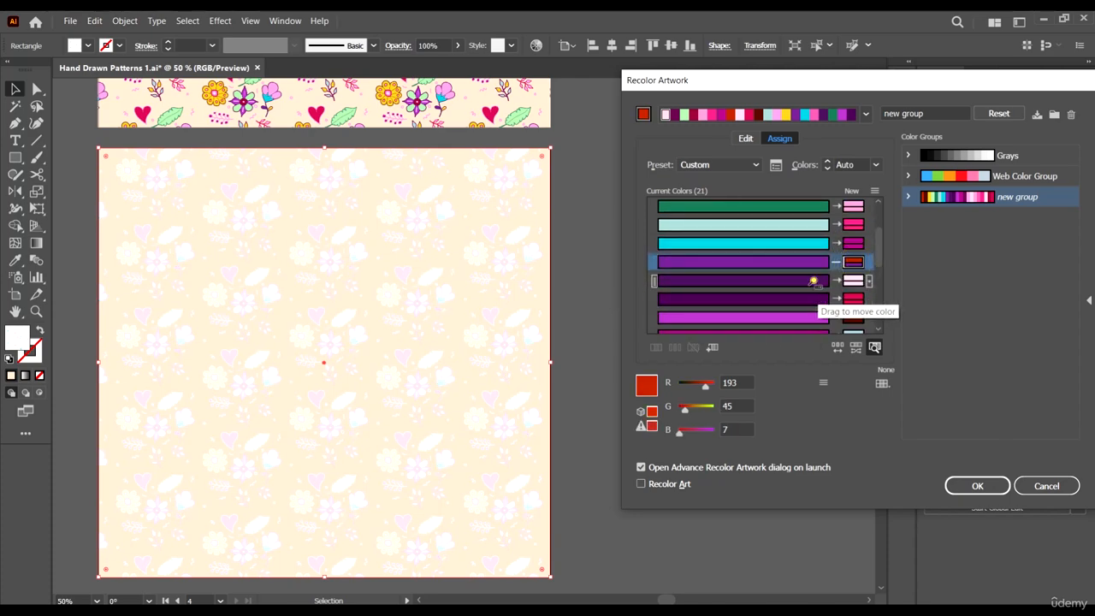
left_click(813, 280)
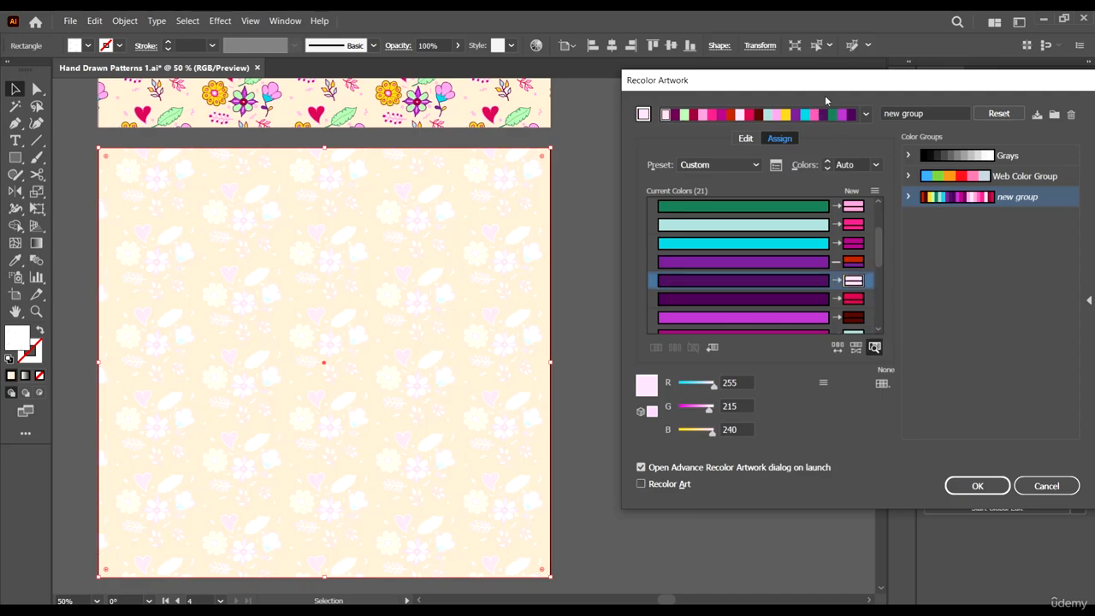
Cancel the recoloring to discard its changes and deselect the pattern rectangle
left_click_drag(825, 95, 686, 117)
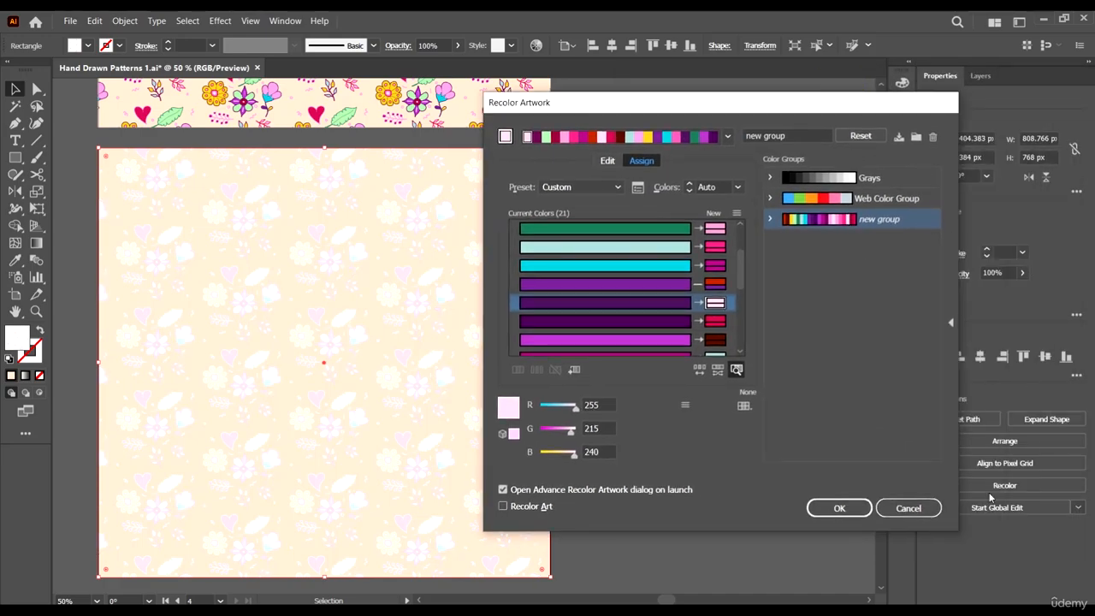
left_click(907, 507)
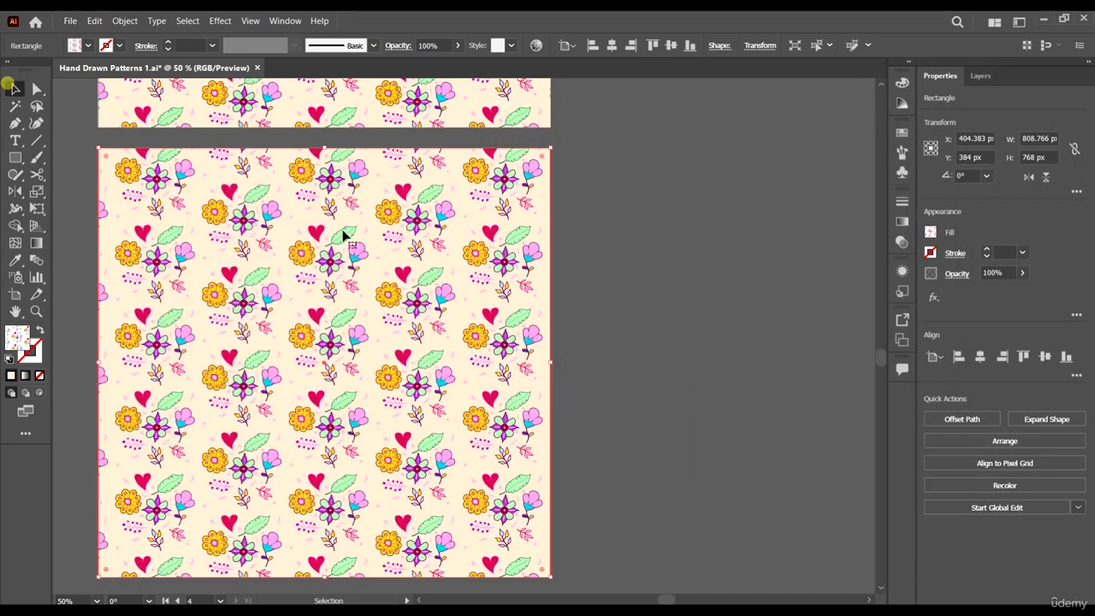
left_click(633, 247)
Move the pattern rectangle partly off its cream background to examine the layers beneath, and undo the move
scroll(552, 158, "up", 4)
left_click(547, 186)
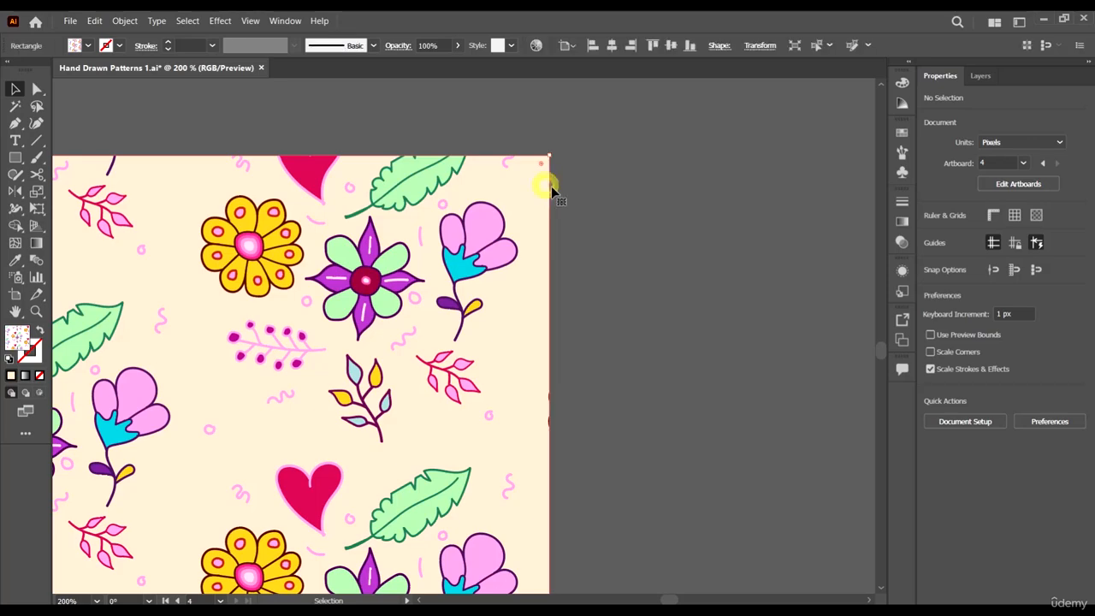
scroll(598, 210, "down", 4)
left_click(639, 255)
left_click_drag(573, 222, 552, 287)
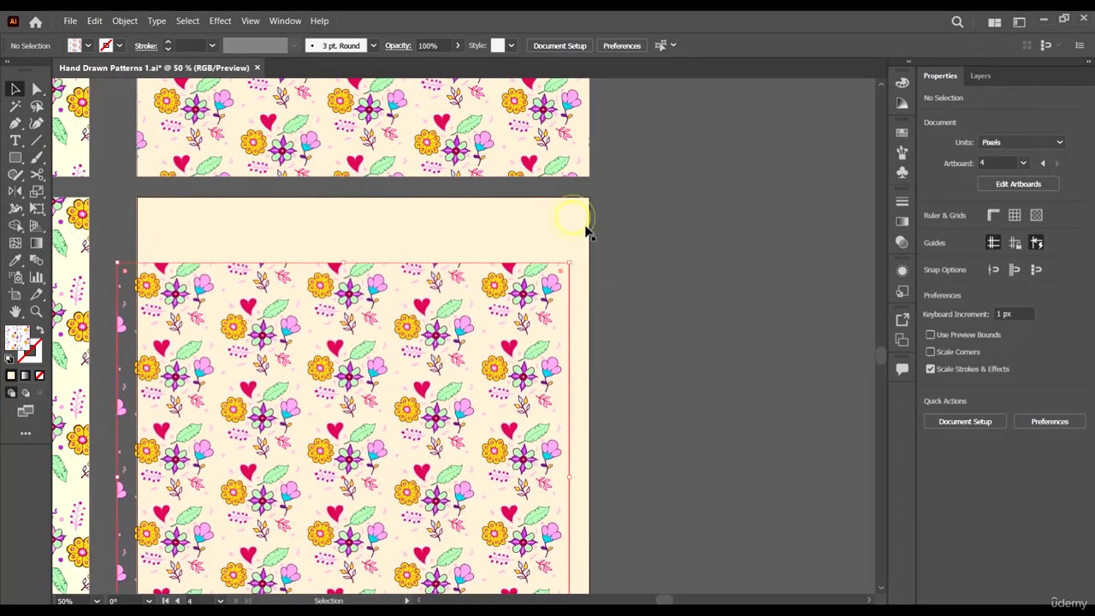
left_click(585, 222)
key("ctrl+z")
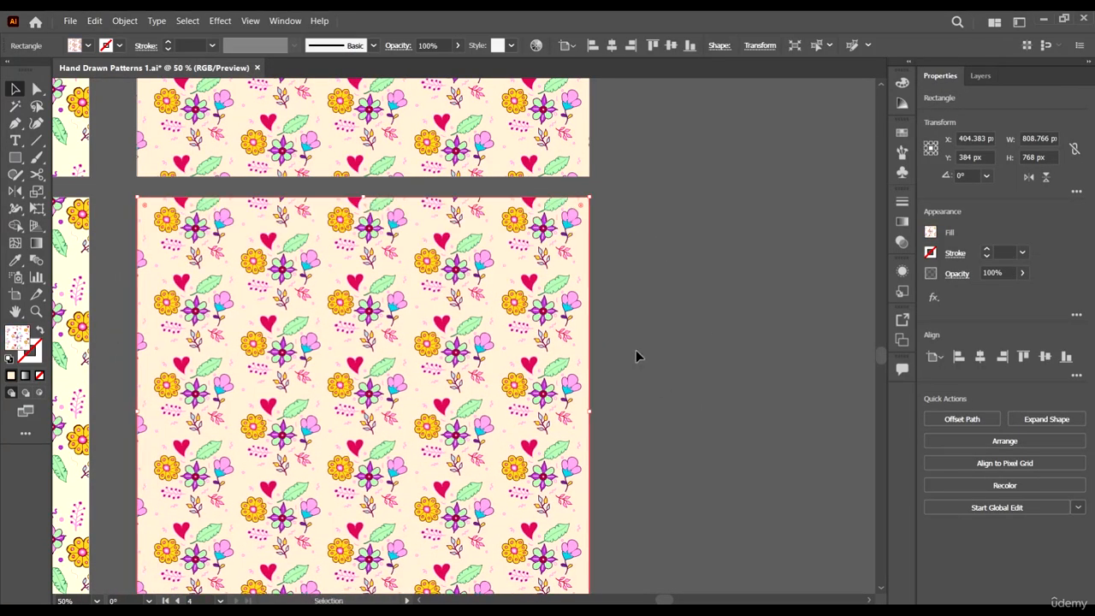
Select both the floral pattern rectangle and its cream background on the lower artboard
left_click(638, 318)
scroll(638, 317, "down", 1)
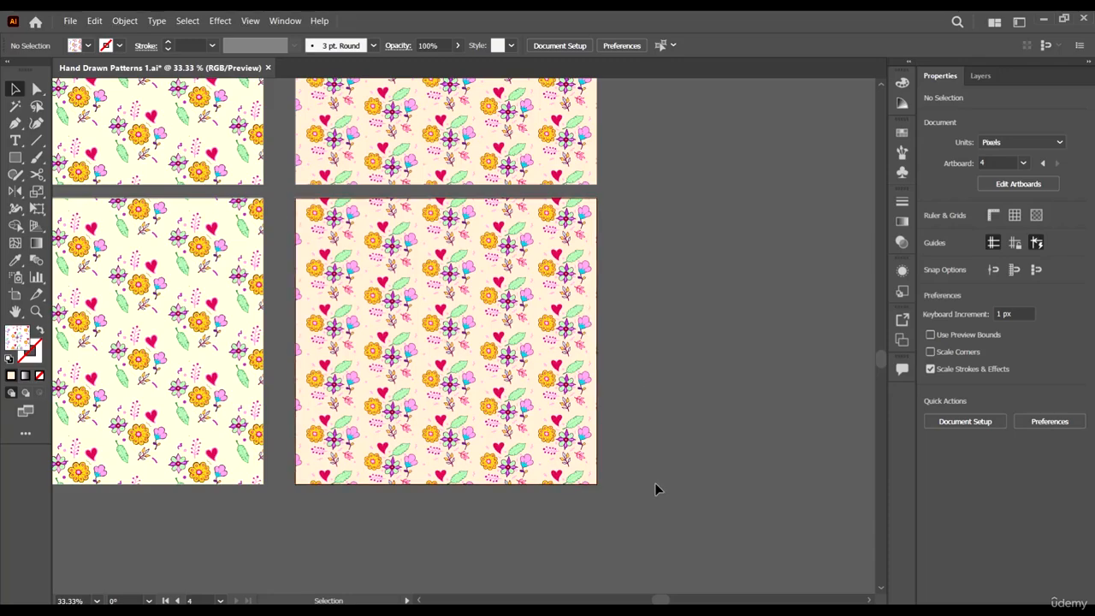
left_click_drag(625, 511, 282, 189)
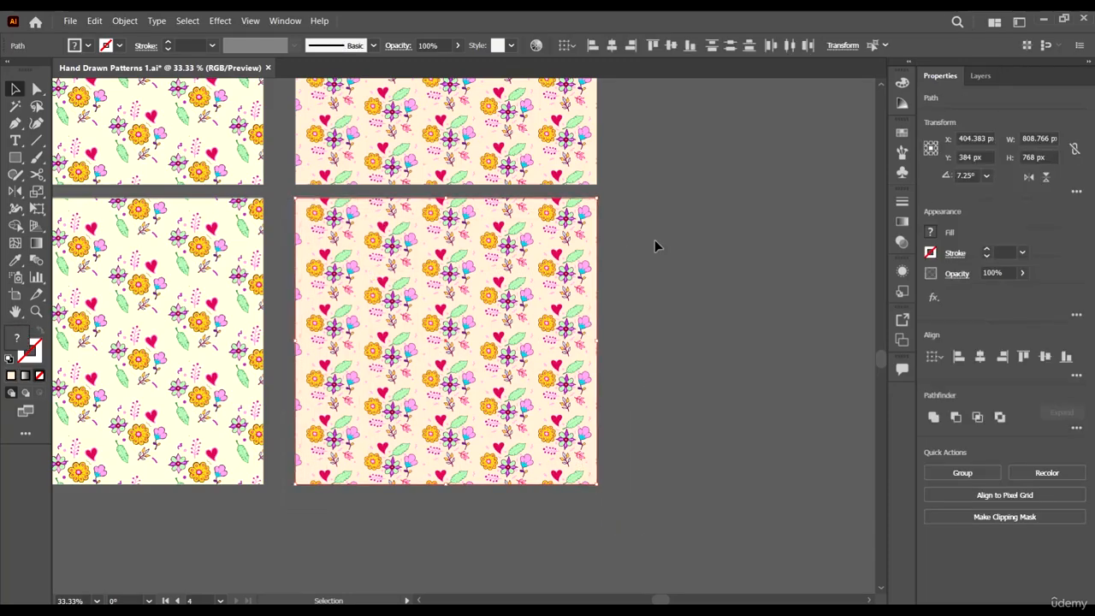
scroll(599, 180, "up", 3)
scroll(573, 231, "down", 1)
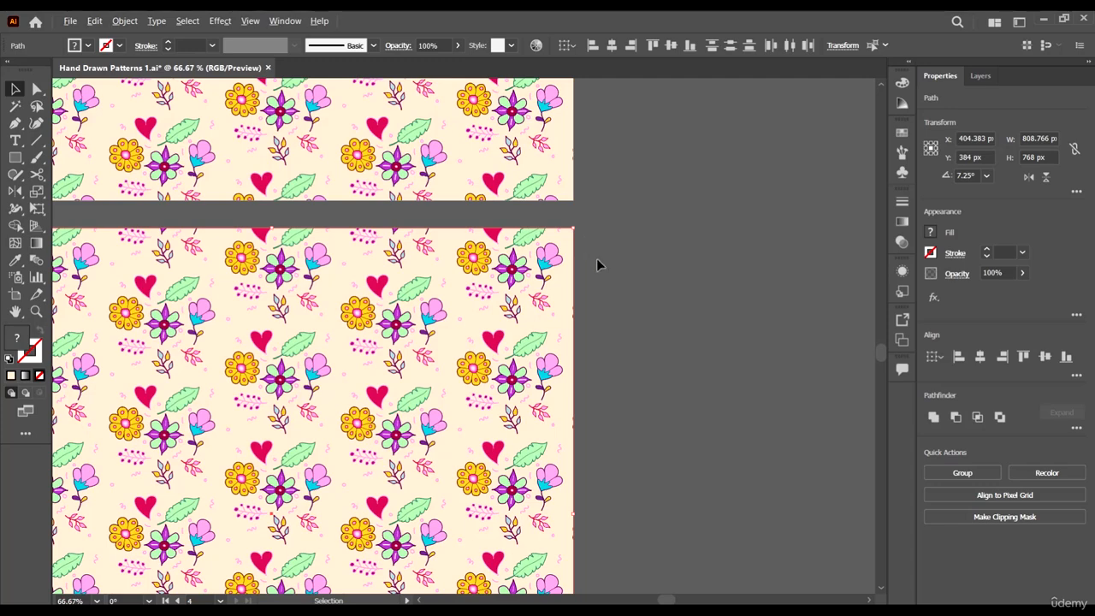
scroll(624, 265, "down", 1)
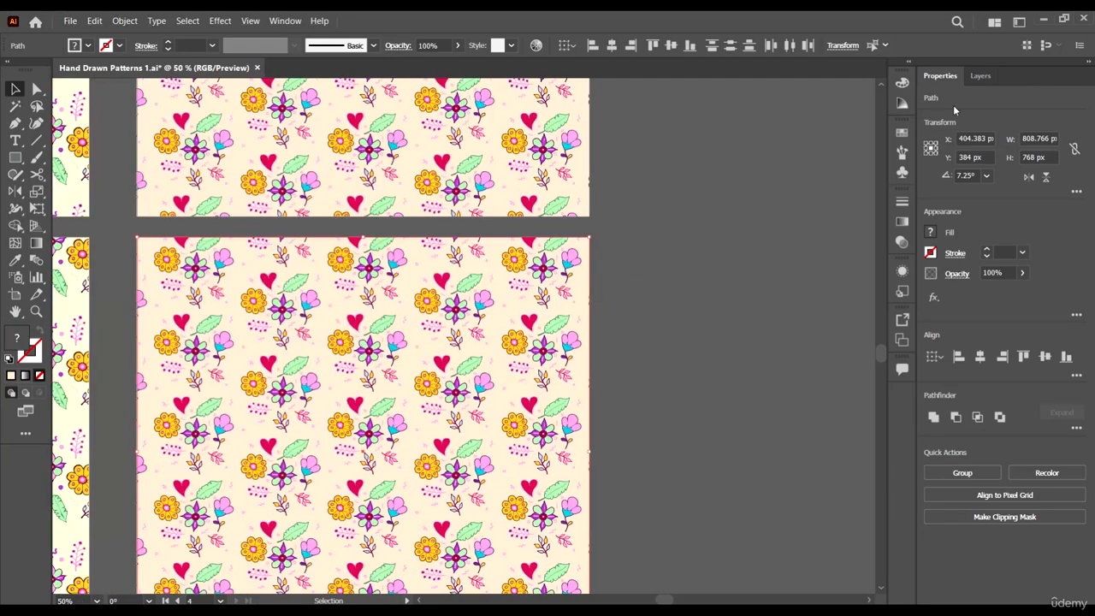
Open Recolor Artwork for the selected pattern and background from the Color Guide, with the dialog moved clear of the artwork
left_click(901, 102)
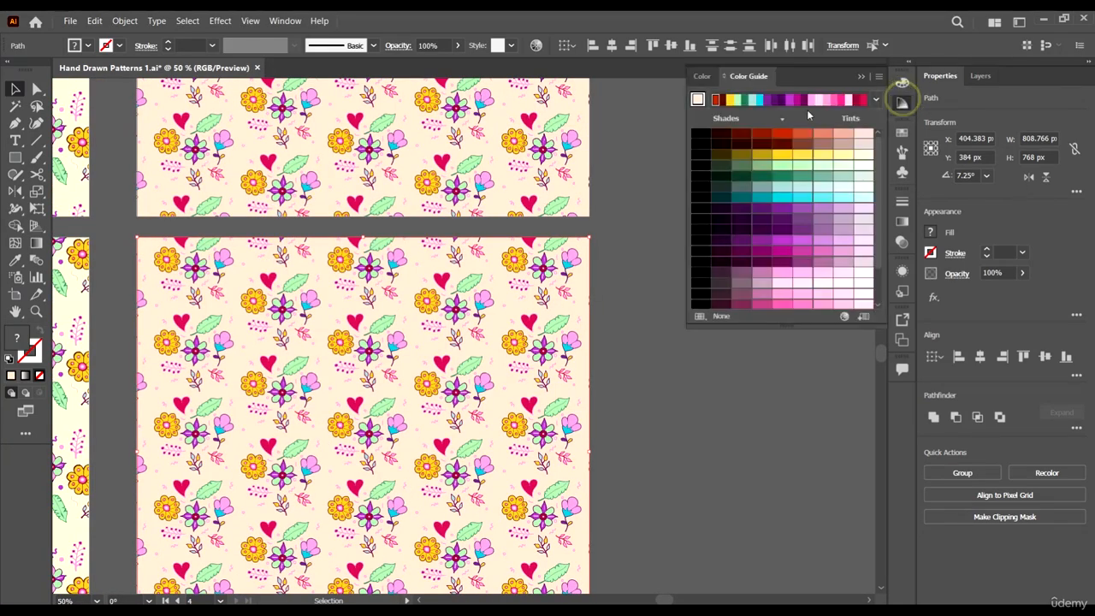
left_click(844, 317)
left_click_drag(764, 103, 901, 64)
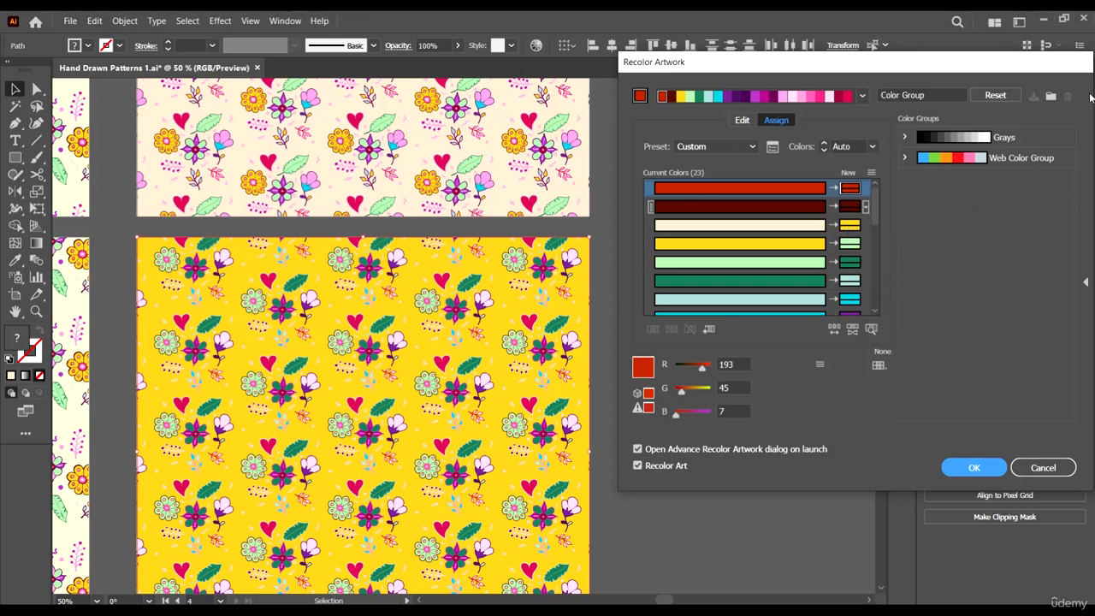
Create a color group from the current colors, name it New Group, and close Recolor Artwork keeping the yellow-background recolor
left_click(1050, 94)
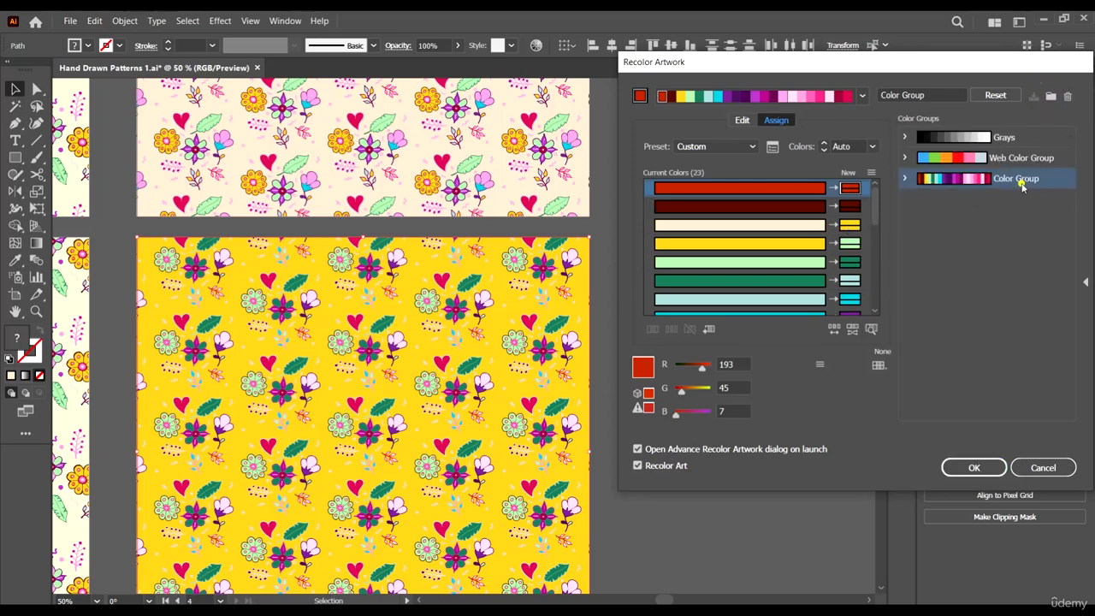
double_click(1020, 182)
type("New")
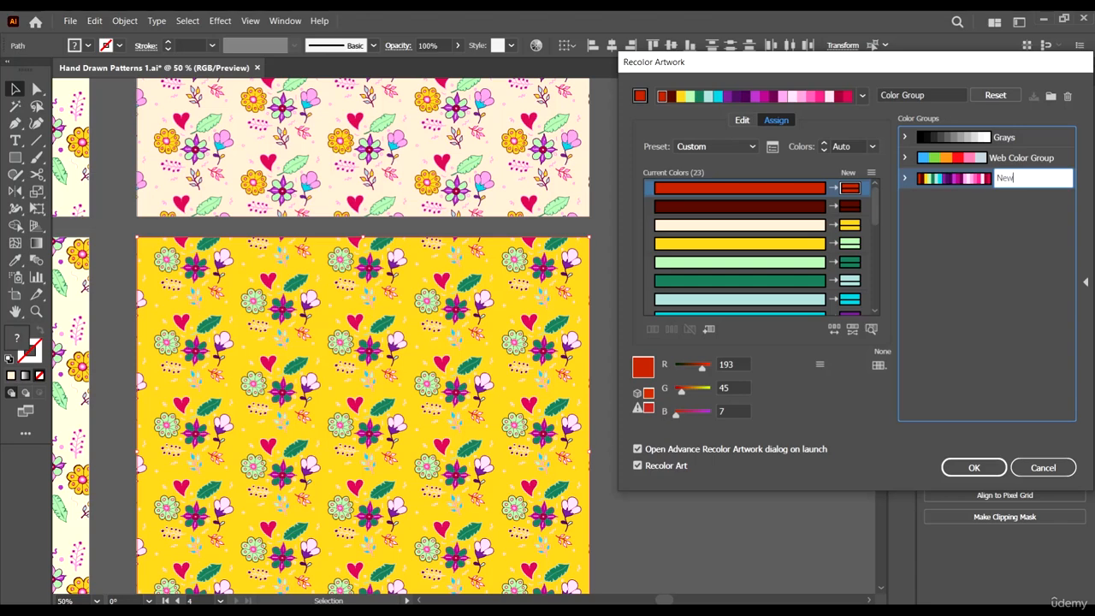
type(" Group")
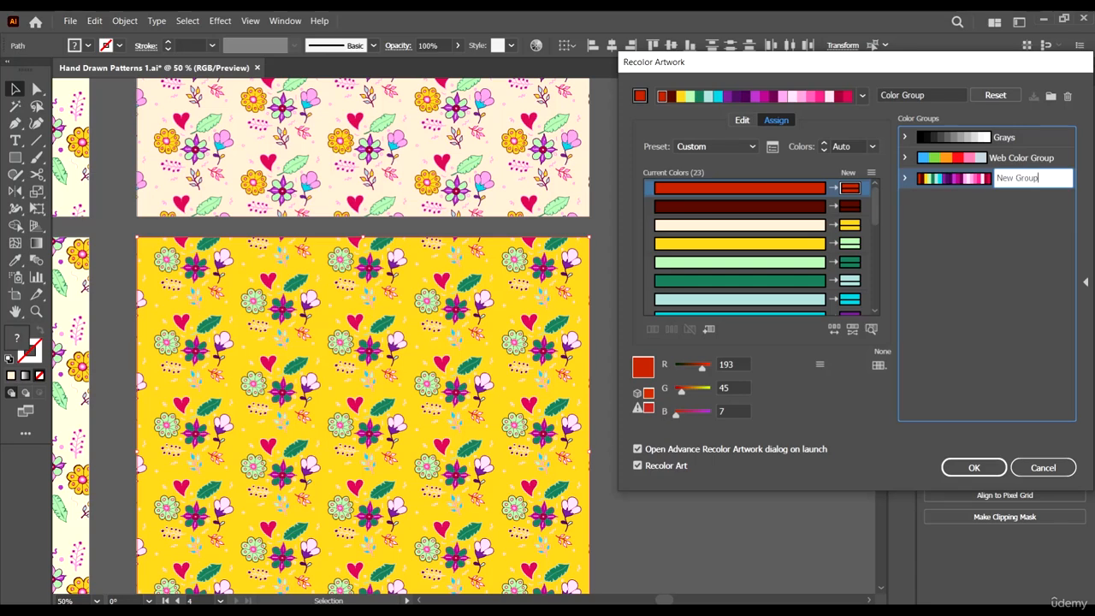
left_click(1059, 214)
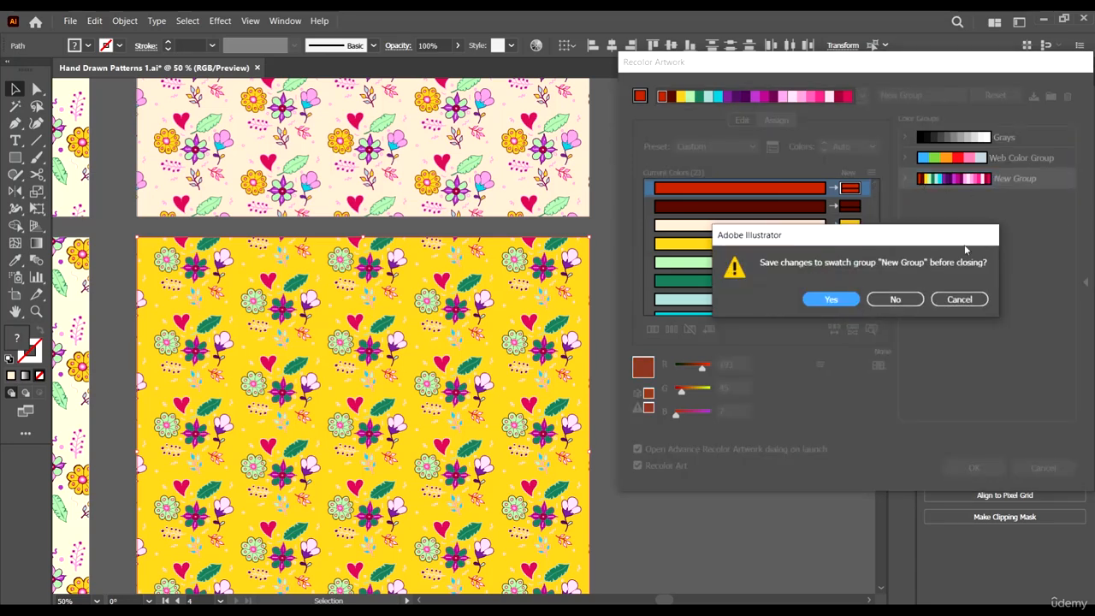
left_click(959, 299)
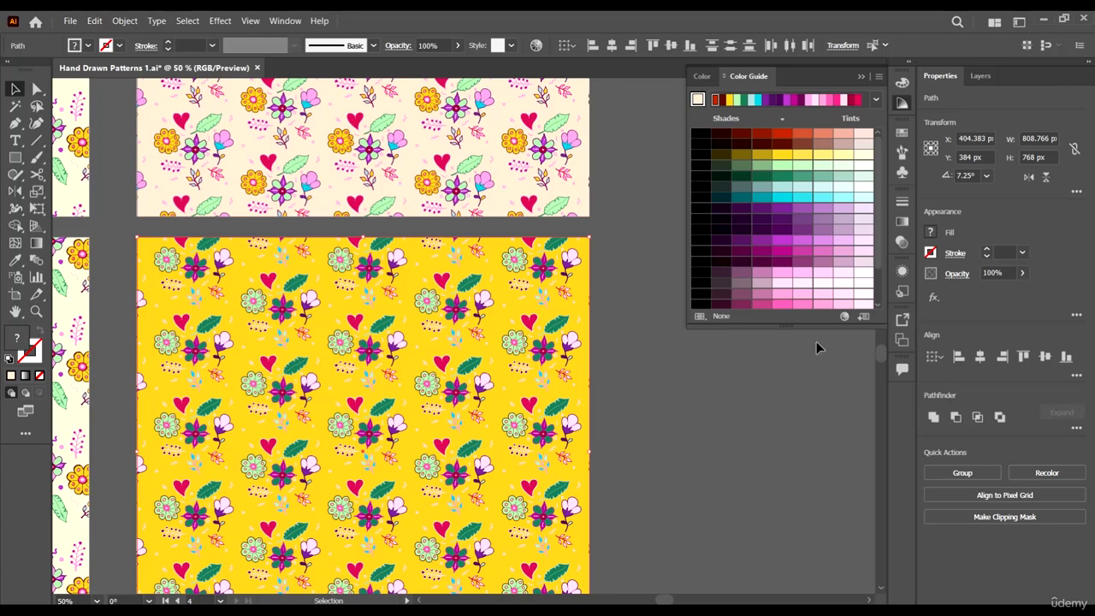
Reopen Recolor Artwork for the selection and save its colors as a color group, keeping the name New Group
left_click(842, 321)
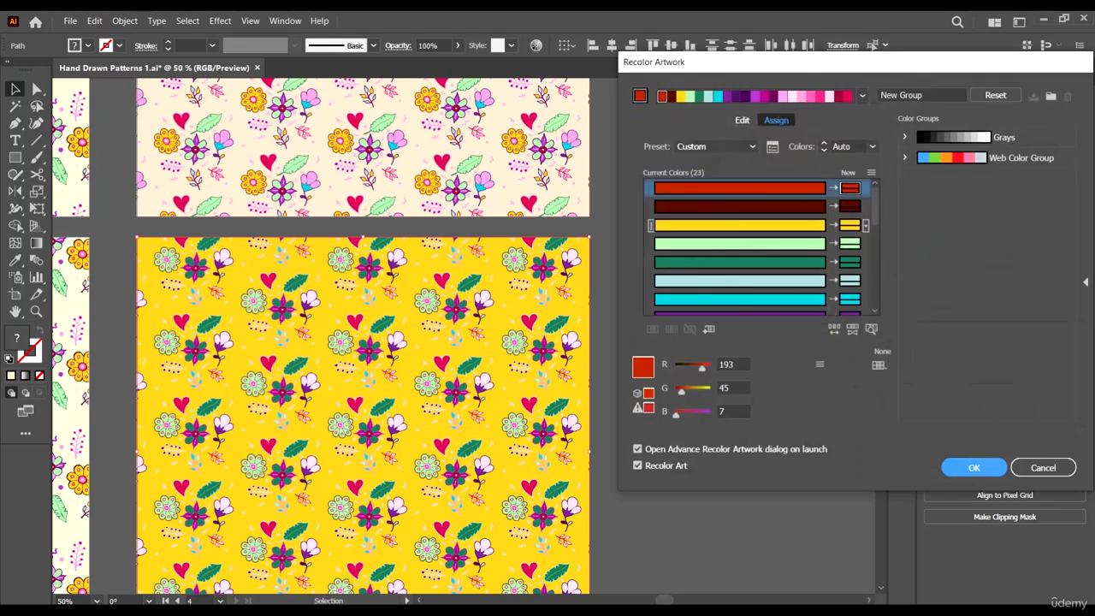
left_click(1050, 94)
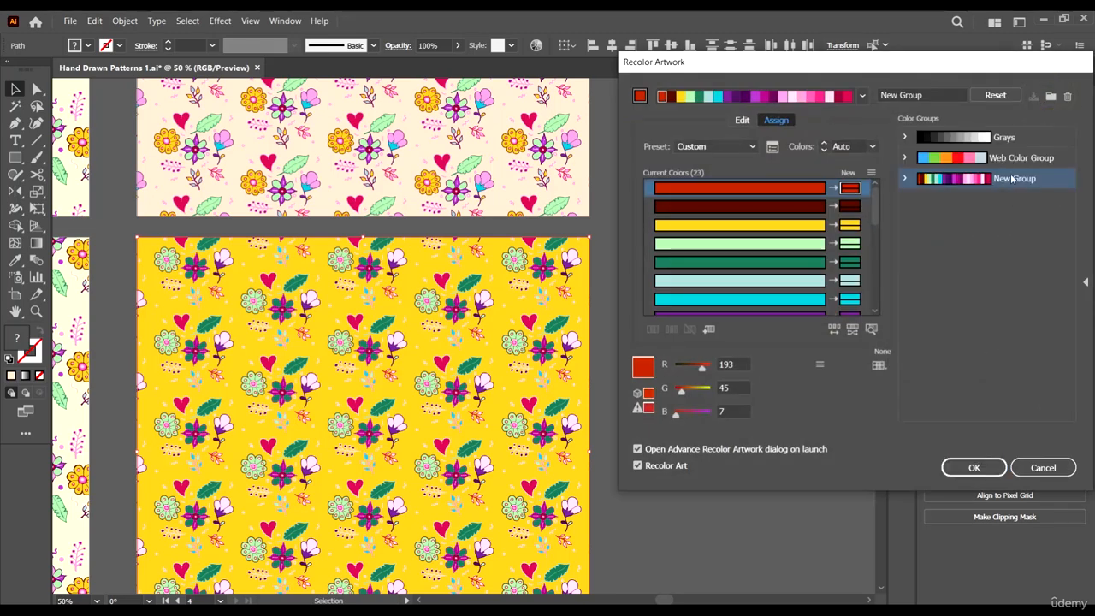
left_click(1014, 180)
double_click(1016, 179)
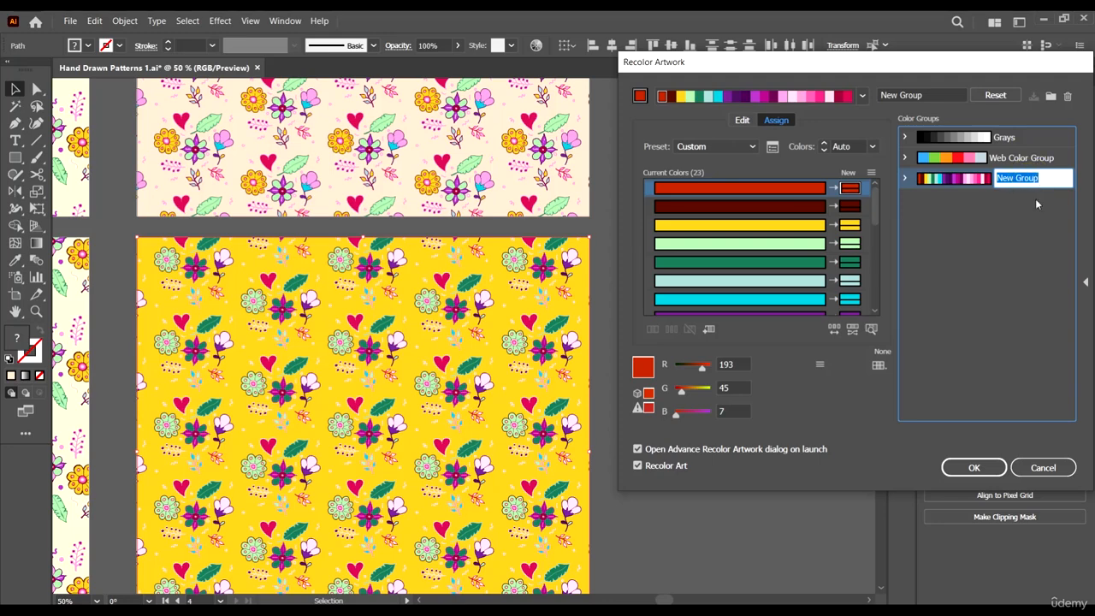
left_click(1020, 214)
left_click(1030, 225)
left_click(1057, 184)
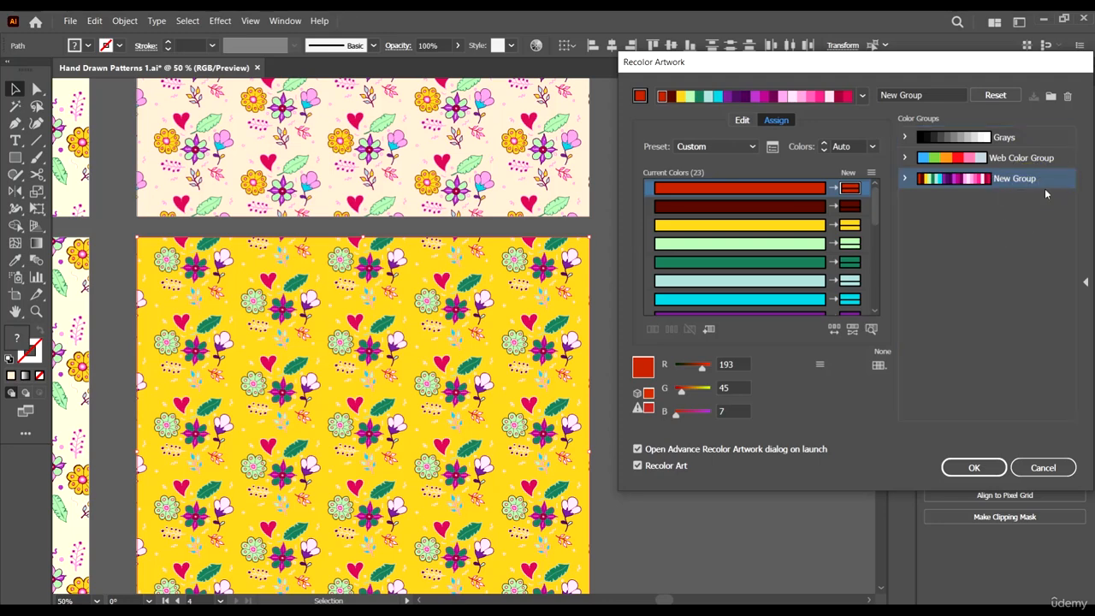
Randomly change the color order repeatedly and randomize saturation and brightness to produce a variation with an olive background
left_click(834, 329)
left_click(834, 330)
left_click(834, 330)
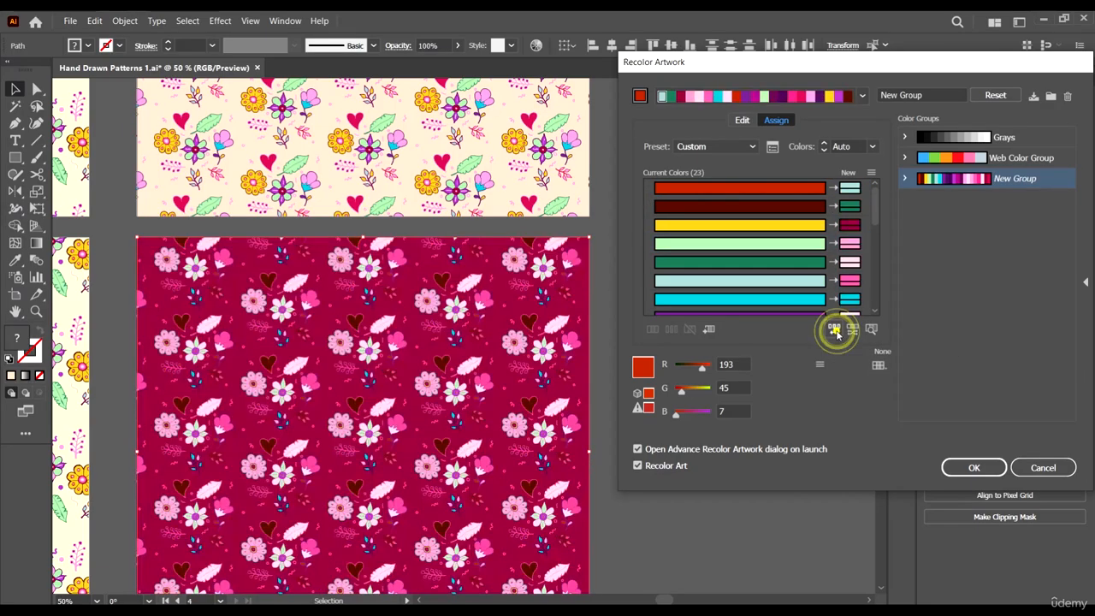
left_click(834, 330)
left_click(835, 332)
left_click(835, 331)
left_click(835, 330)
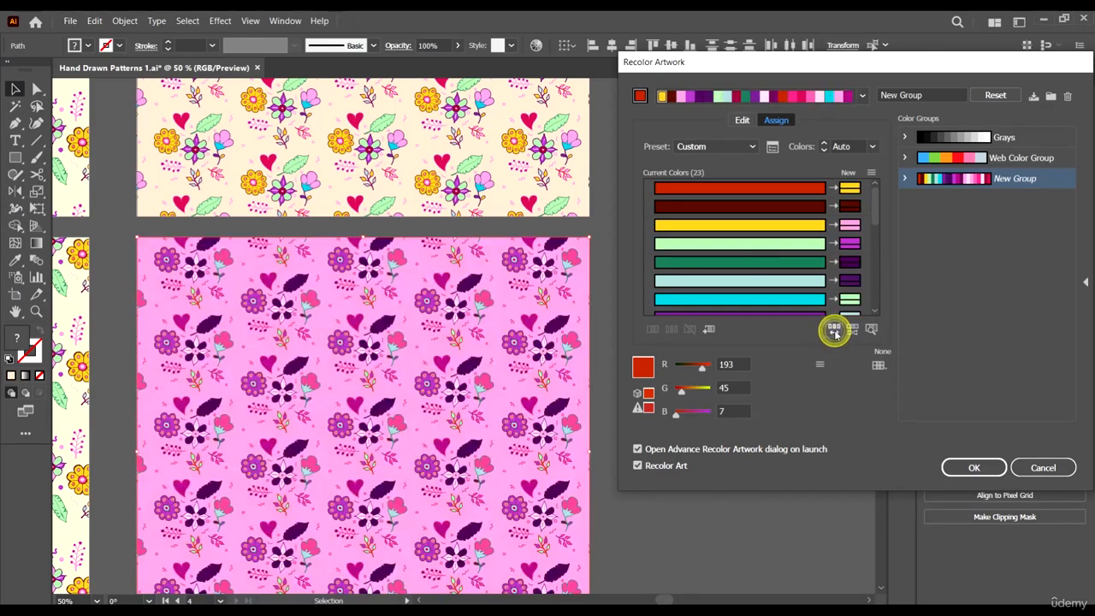
left_click(835, 330)
left_click(835, 330)
left_click(834, 330)
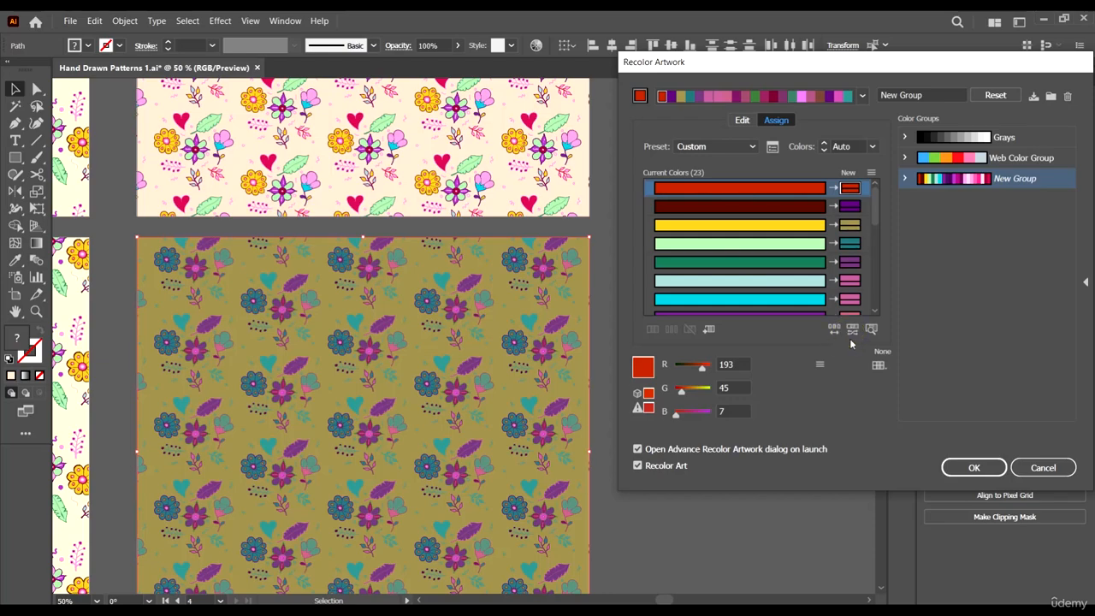
Try several more random color orders on the olive-background variation
left_click(834, 331)
left_click(834, 330)
left_click(834, 331)
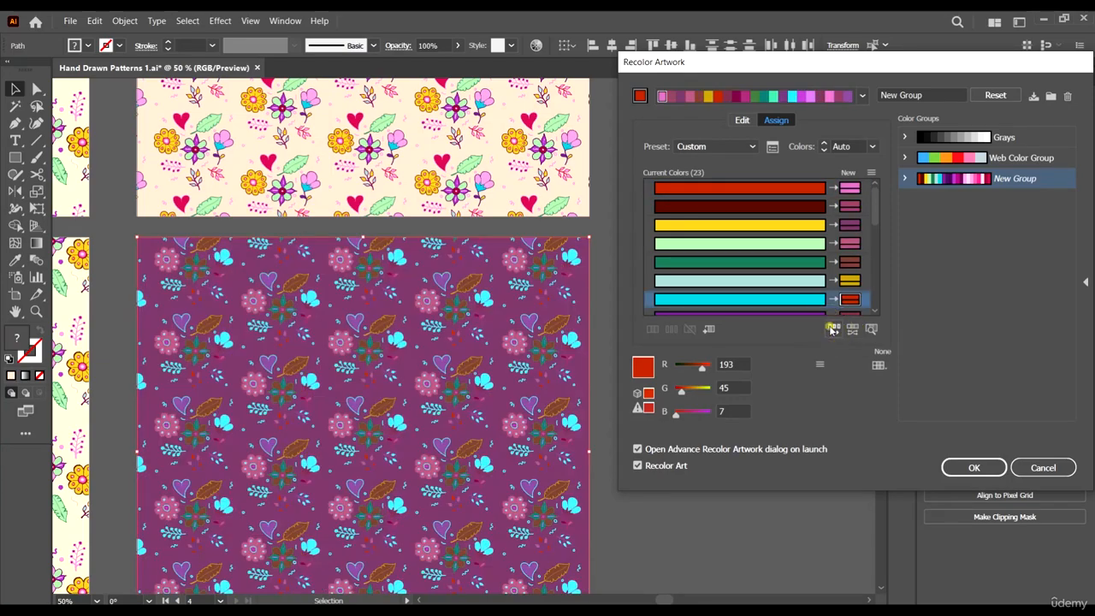
left_click(834, 330)
Reset the artwork to its original colors and randomly change the color order to produce a variation with a pink background
left_click(996, 95)
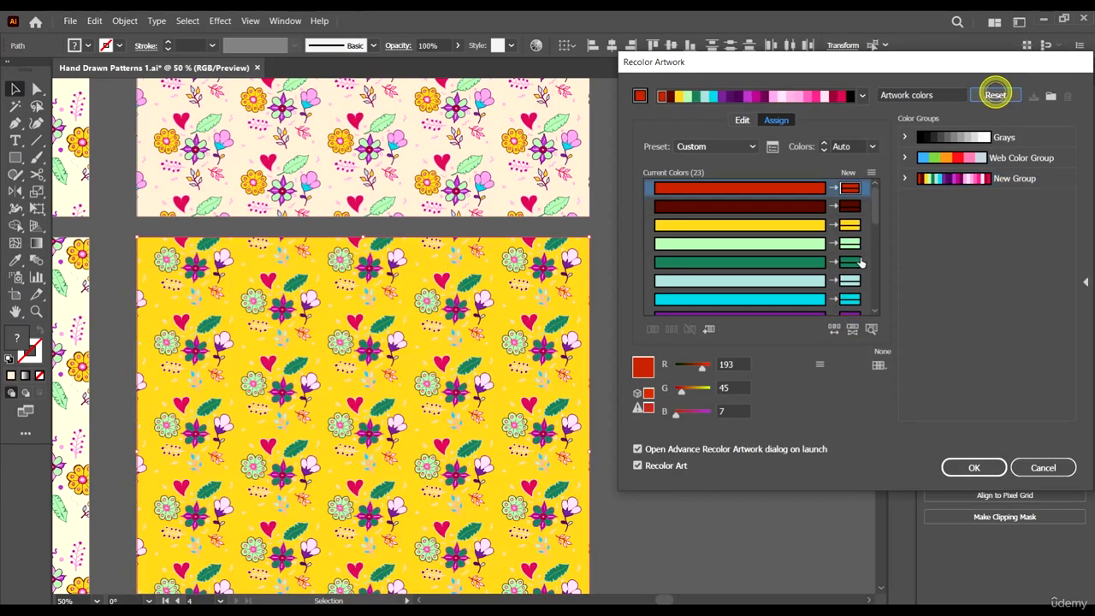
left_click(834, 330)
left_click(835, 329)
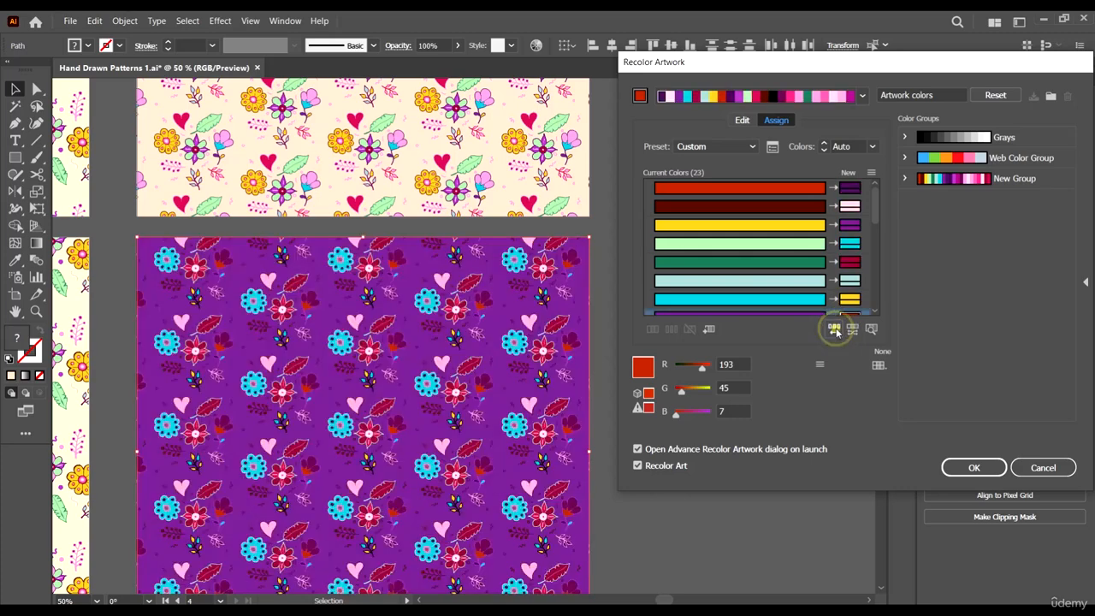
left_click(835, 329)
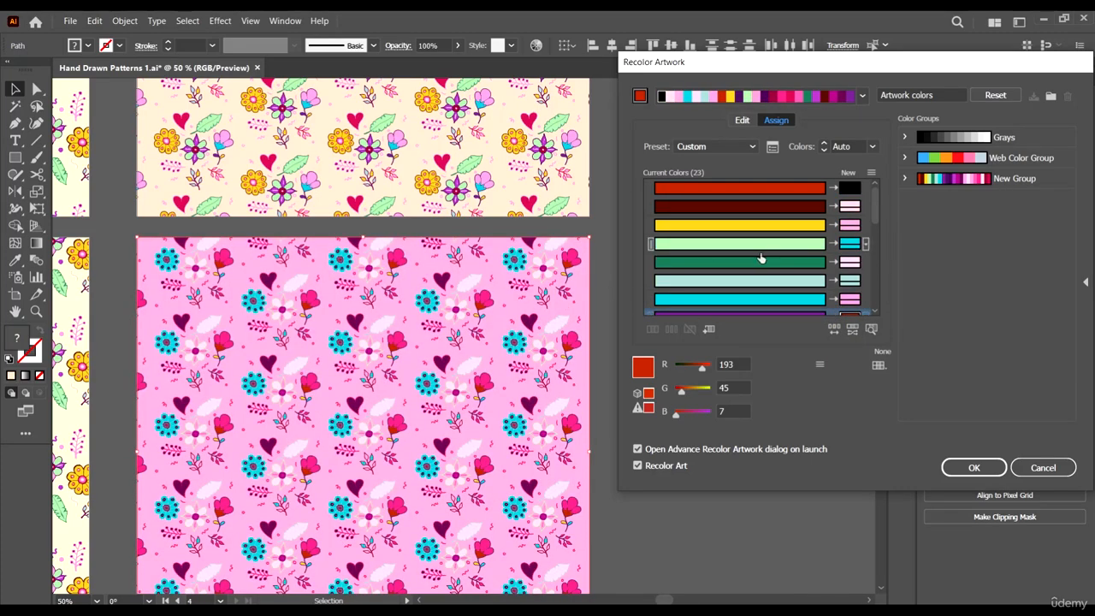
Highlight where the yellow source color is used in the artwork, then restore the full-color preview with its row selected
left_click(849, 243)
mouse_move(849, 244)
left_mouse_down()
mouse_move(850, 220)
mouse_move(852, 250)
left_mouse_up()
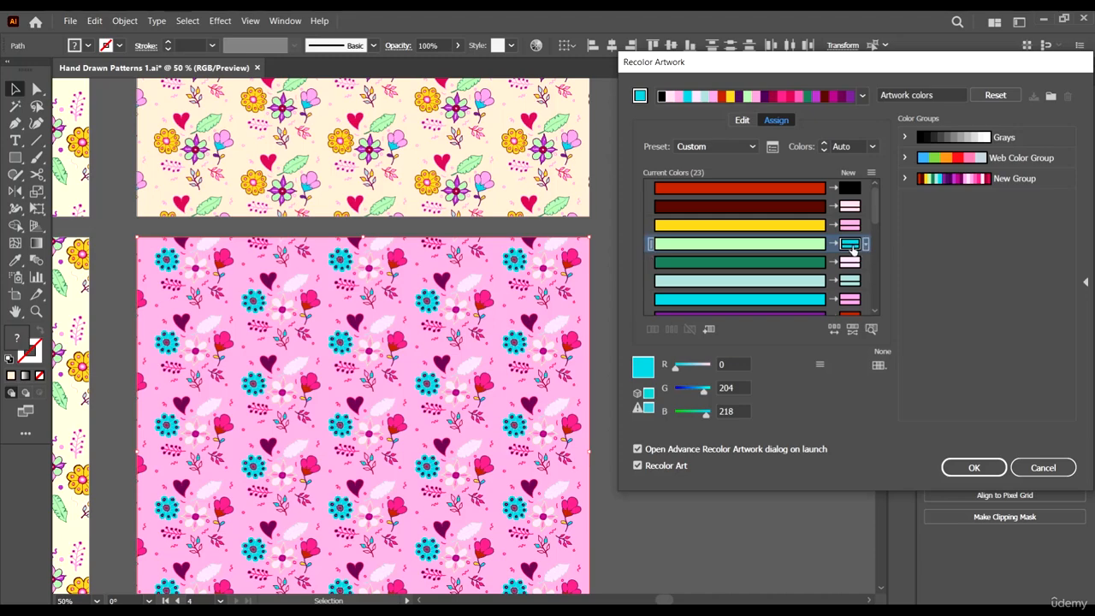
mouse_move(852, 249)
left_mouse_down()
mouse_move(850, 225)
mouse_move(855, 238)
left_mouse_up()
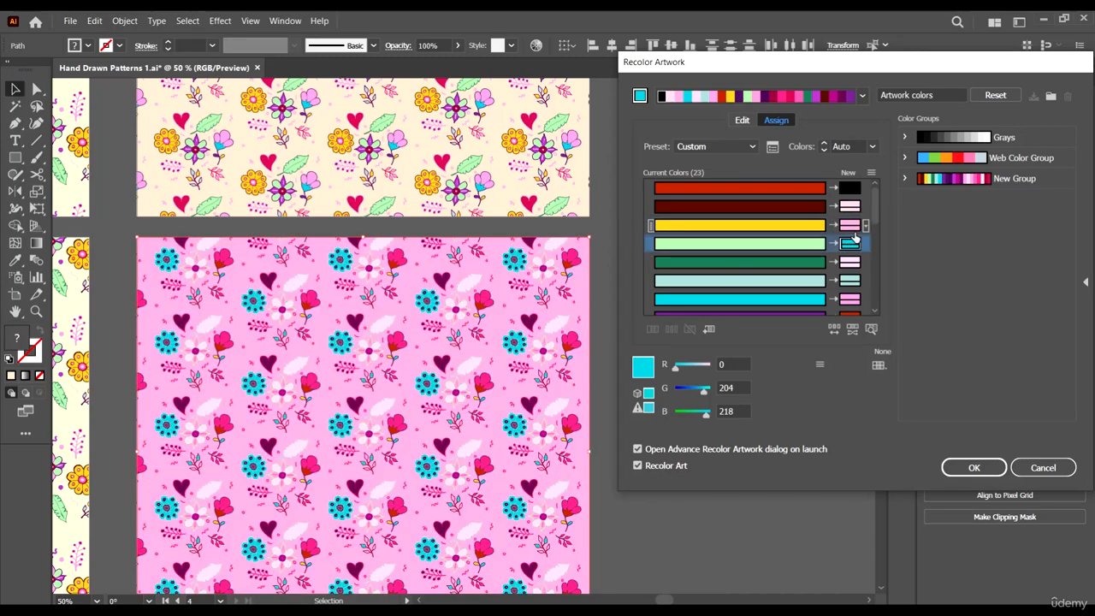
left_click(869, 330)
left_click(853, 224)
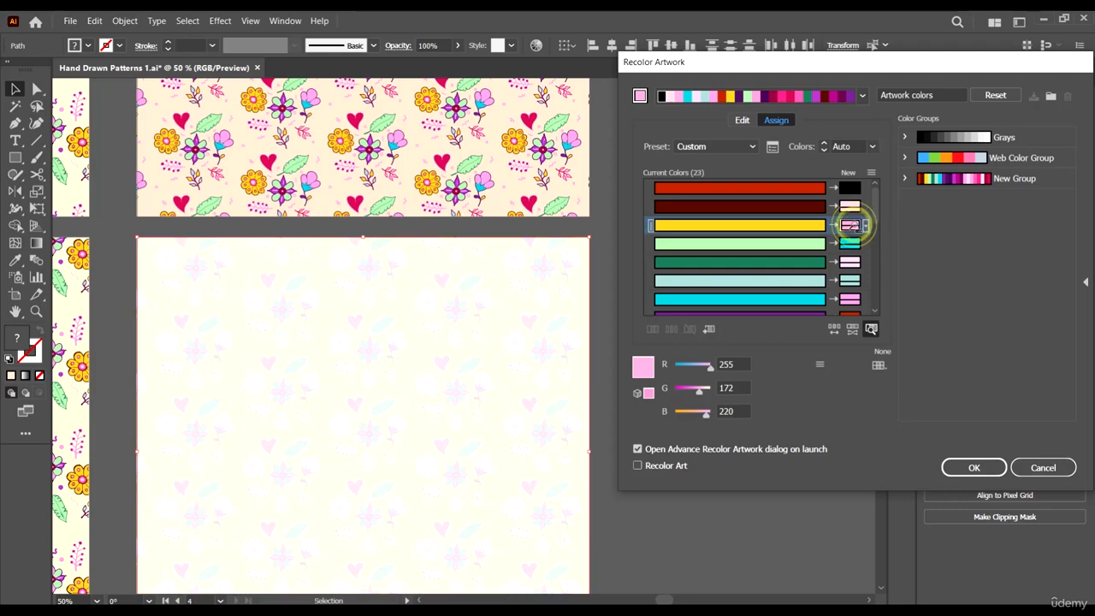
double_click(853, 225)
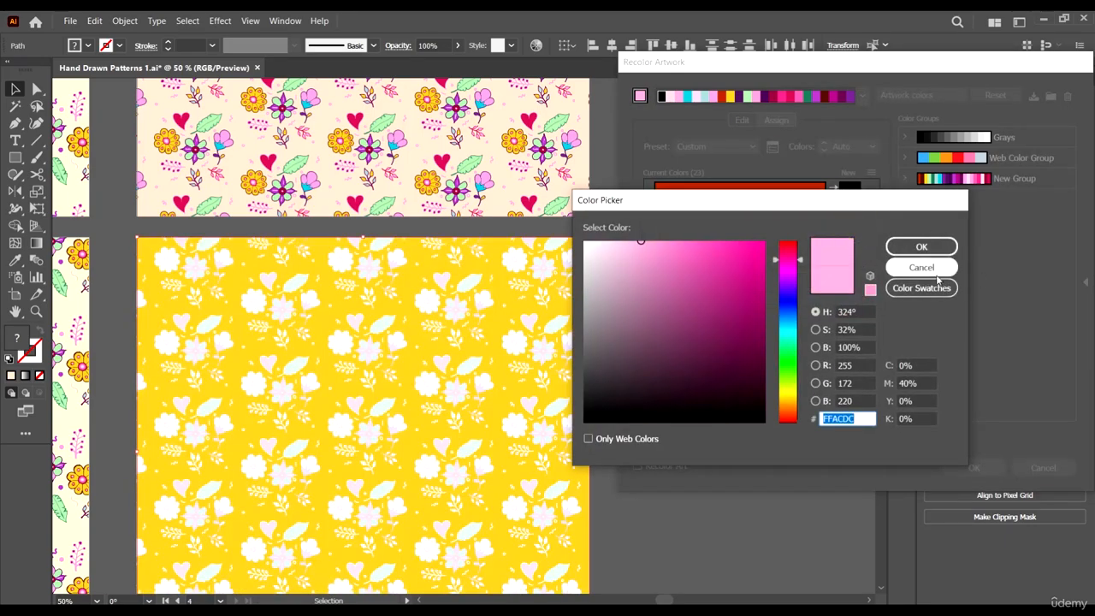
left_click(917, 267)
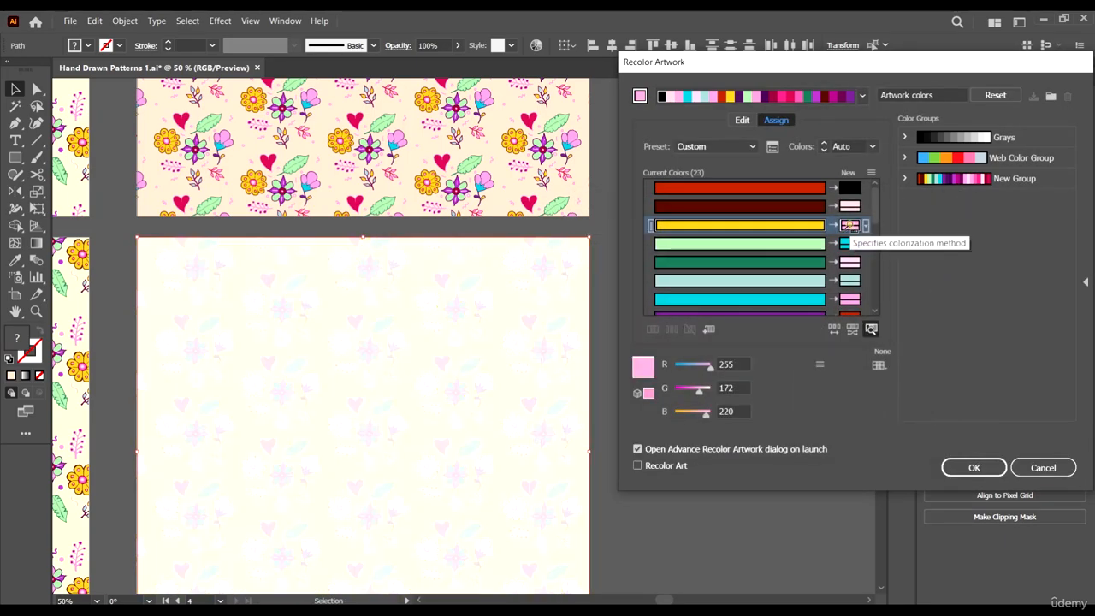
double_click(851, 226)
left_click(921, 268)
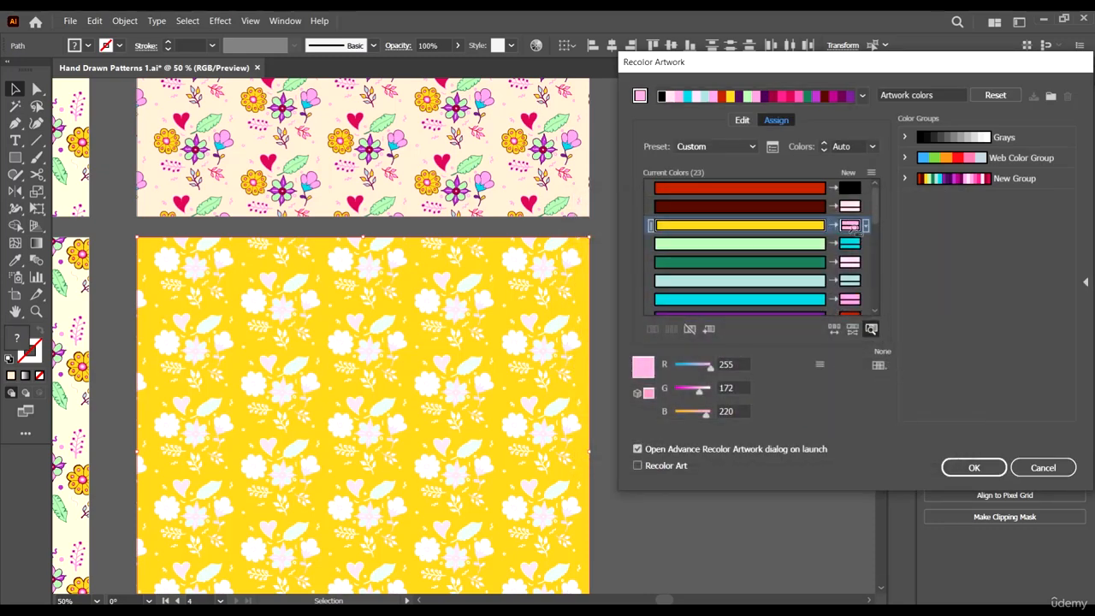
left_click(872, 330)
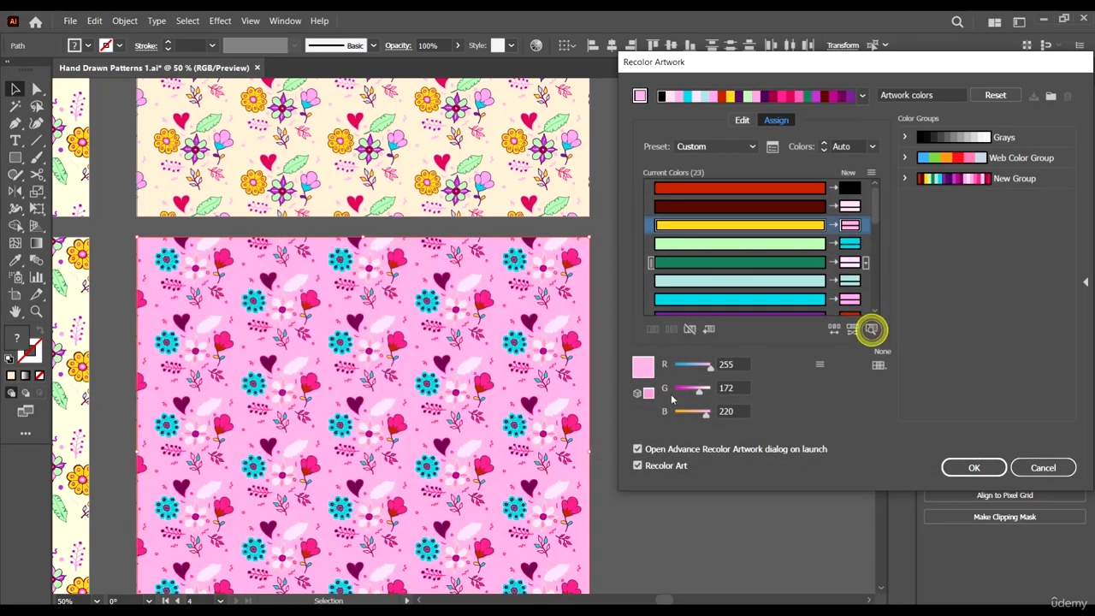
Shift the background's new color from pink to light purple by adjusting its red value to 214
left_click_drag(701, 367, 697, 366)
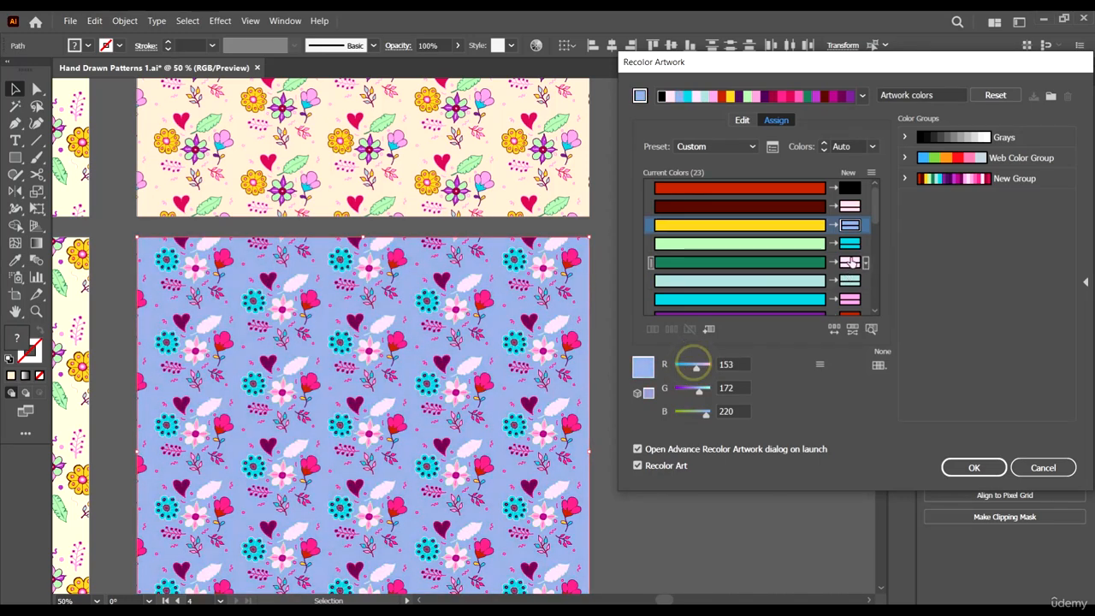
left_click_drag(851, 248, 849, 224)
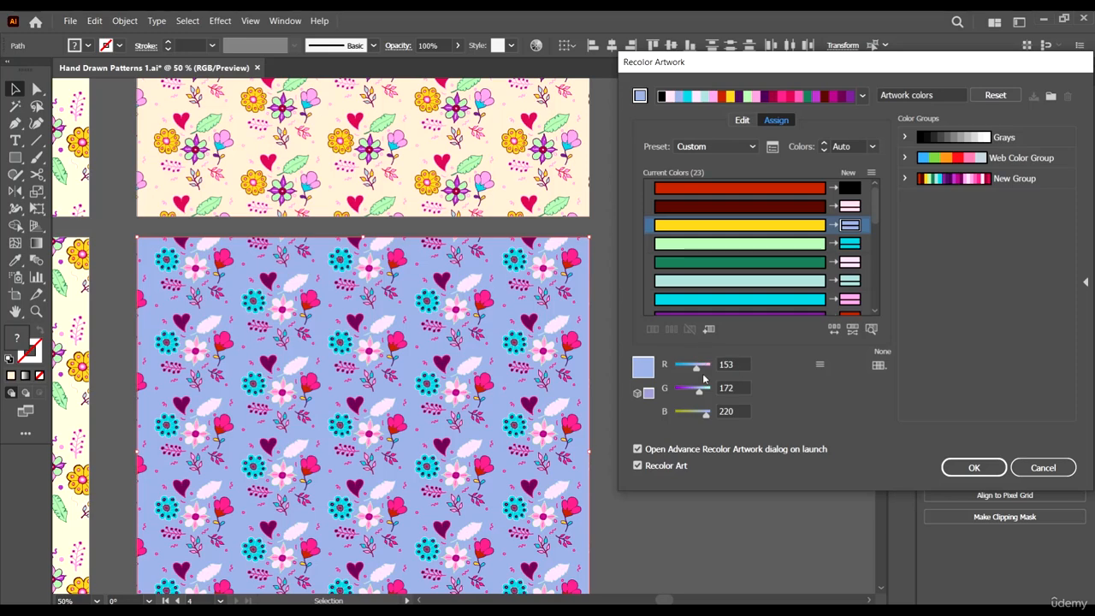
left_click_drag(697, 368, 702, 367)
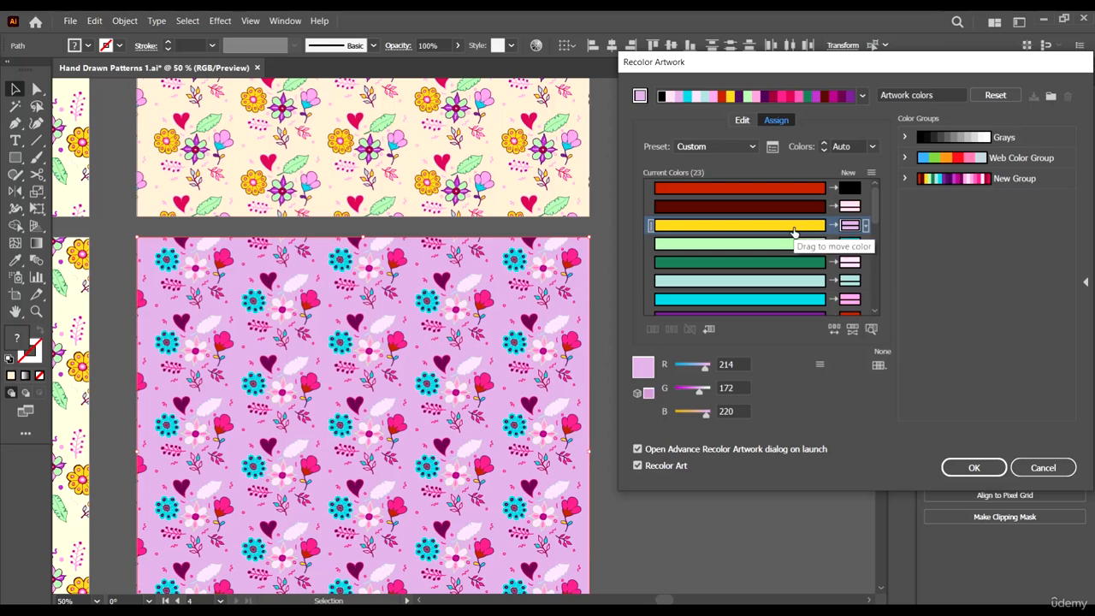
Examine which artwork elements use the individual purple and pink source colors, using the color-finding highlight
scroll(793, 235, "down", 5)
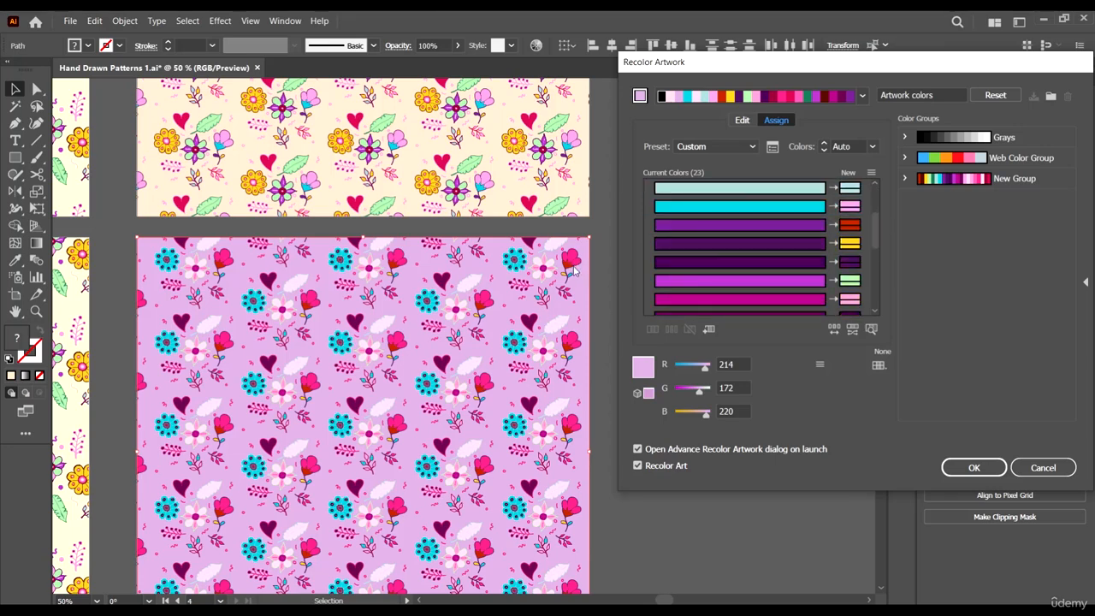
scroll(787, 237, "up", 5)
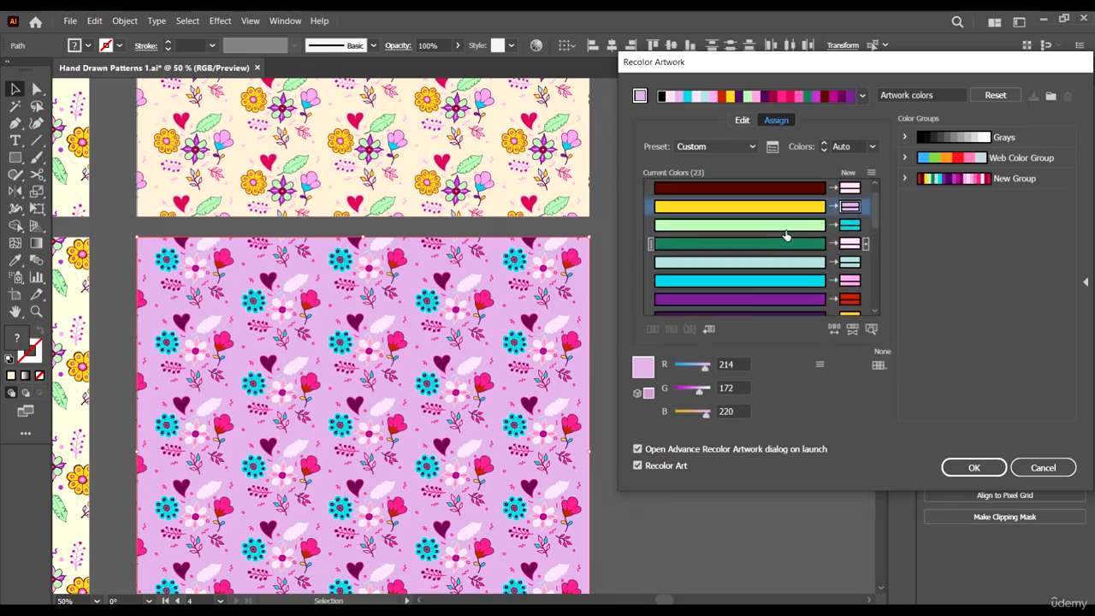
left_click(870, 329)
scroll(799, 248, "down", 3)
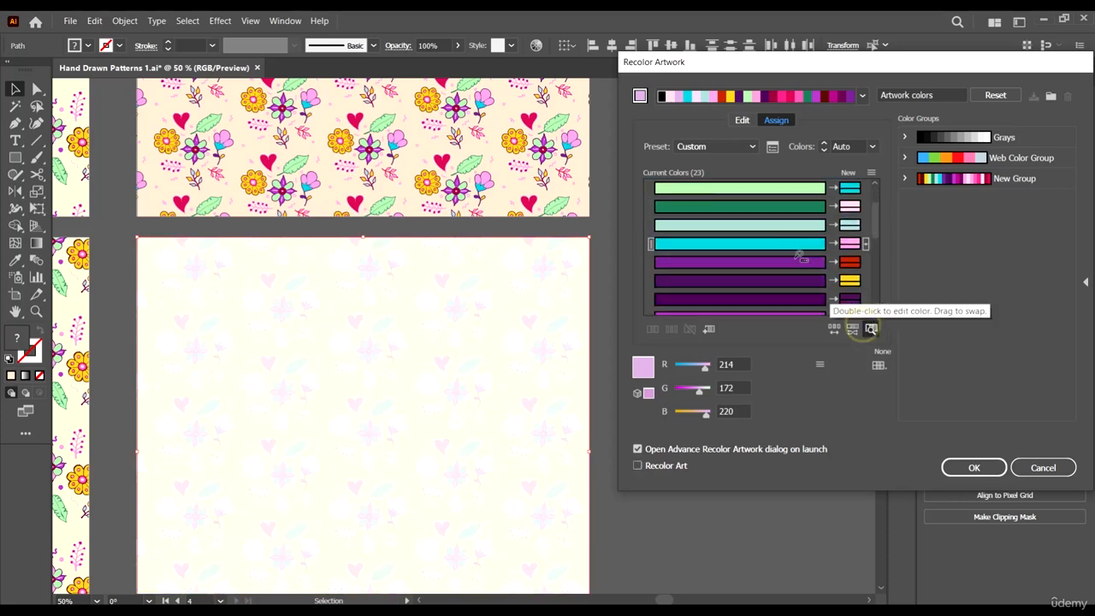
left_click(853, 263)
scroll(851, 261, "down", 8)
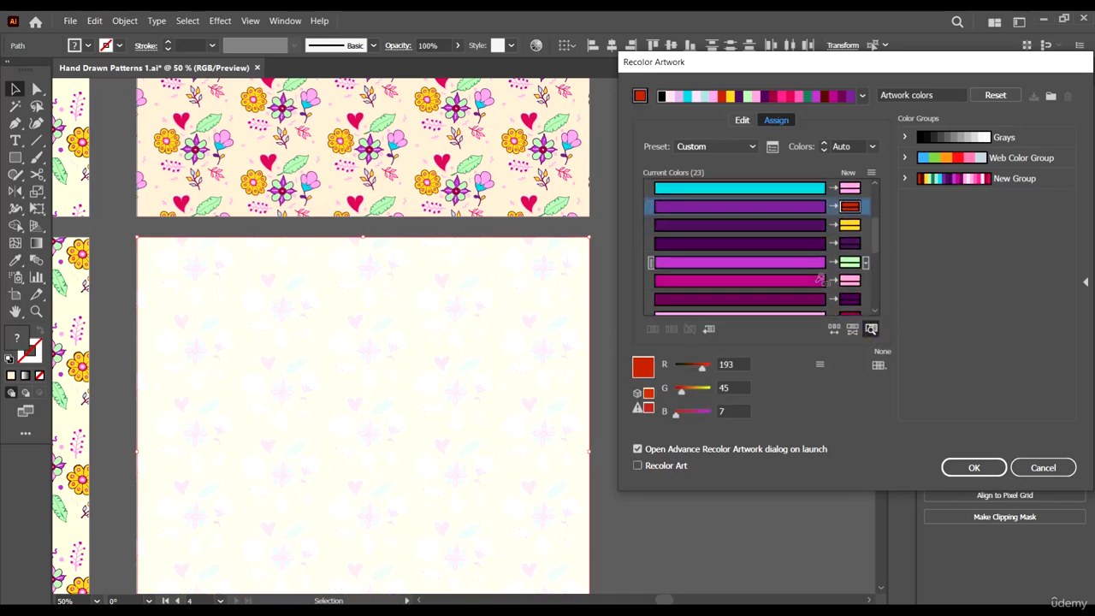
left_click(850, 262)
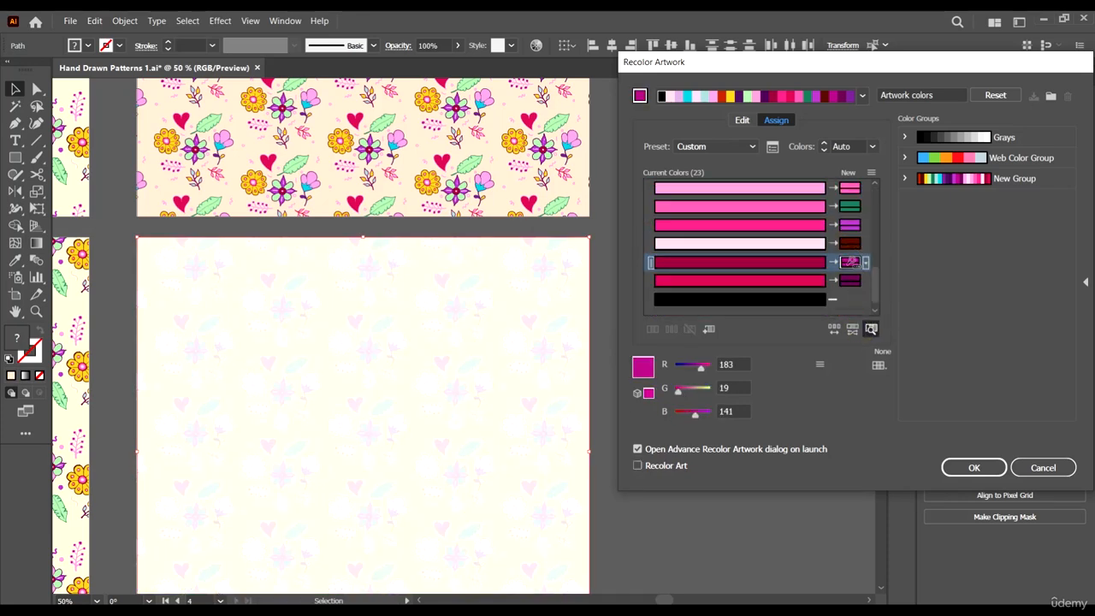
left_click(850, 243)
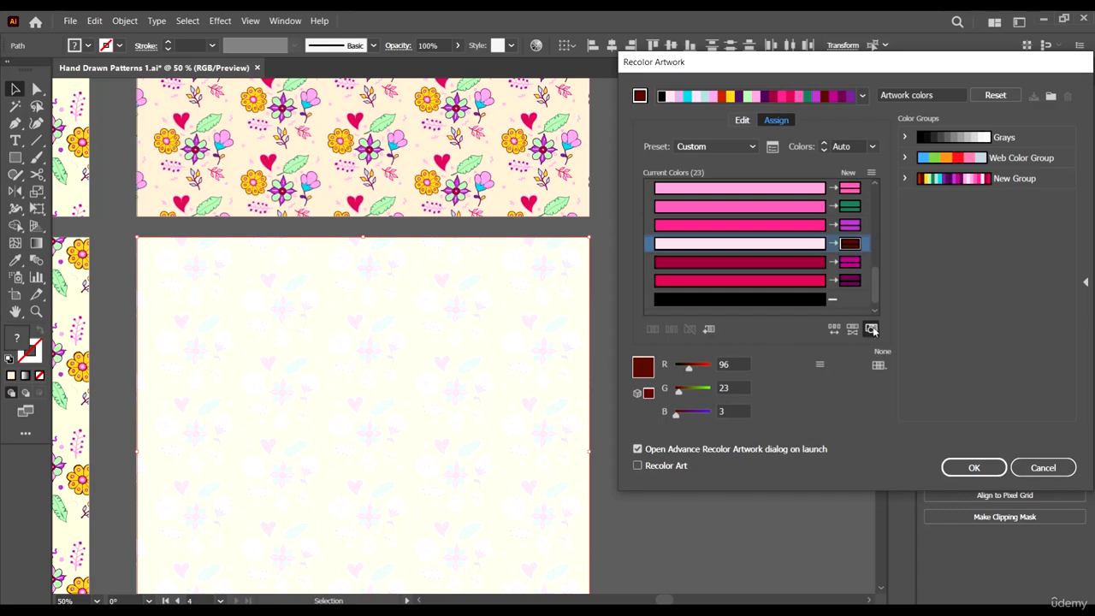
left_click(871, 328)
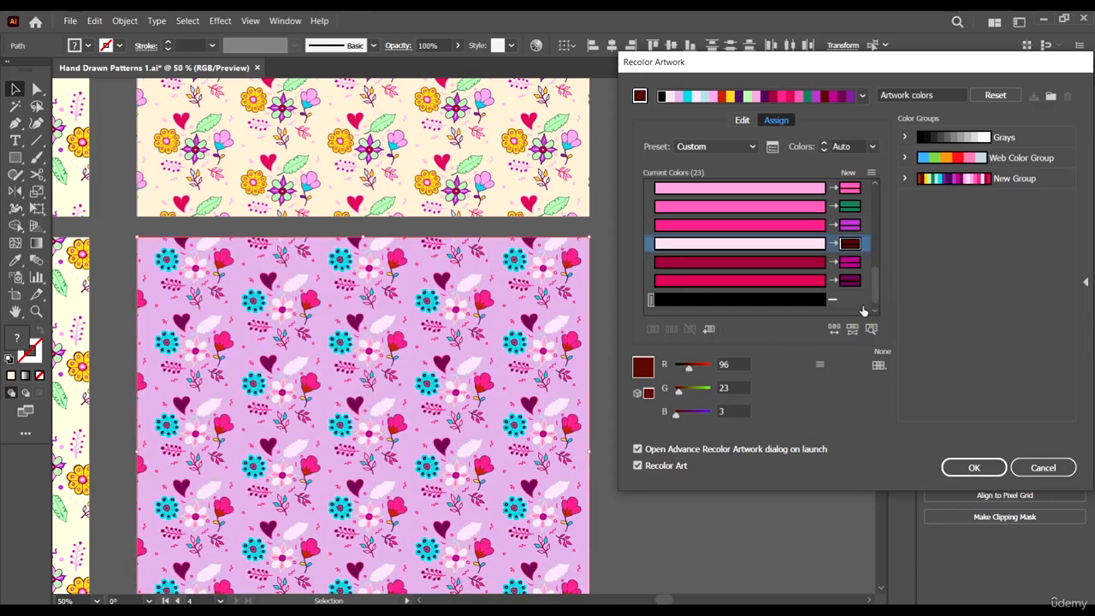
Locate the near-white source color in the artwork and set its new color to pale yellow, RGB 255, 255, 178
left_click(870, 328)
left_click(850, 188)
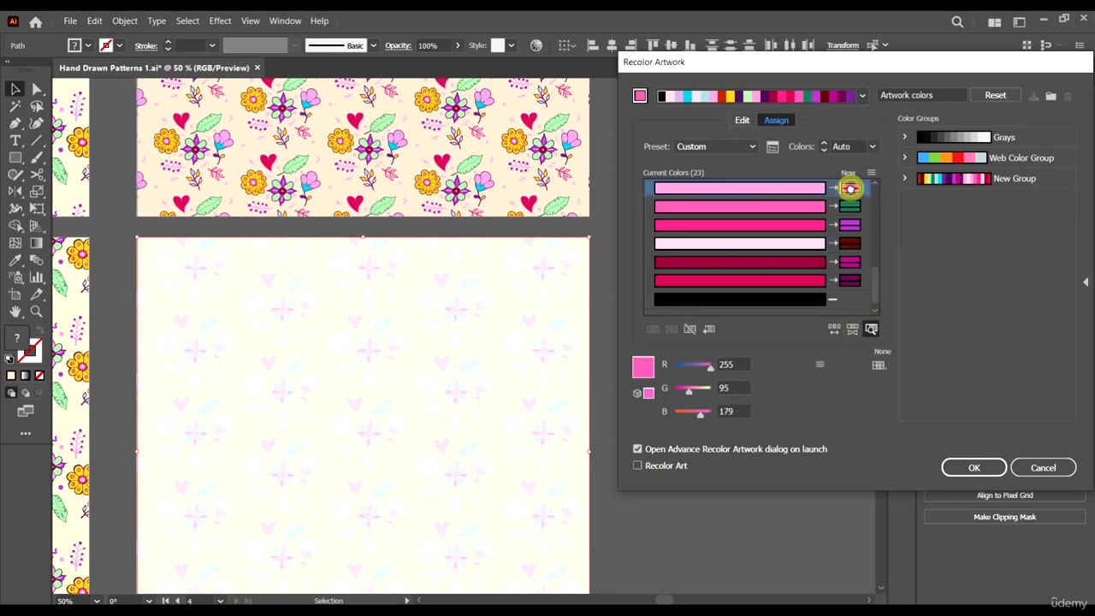
left_click(849, 262)
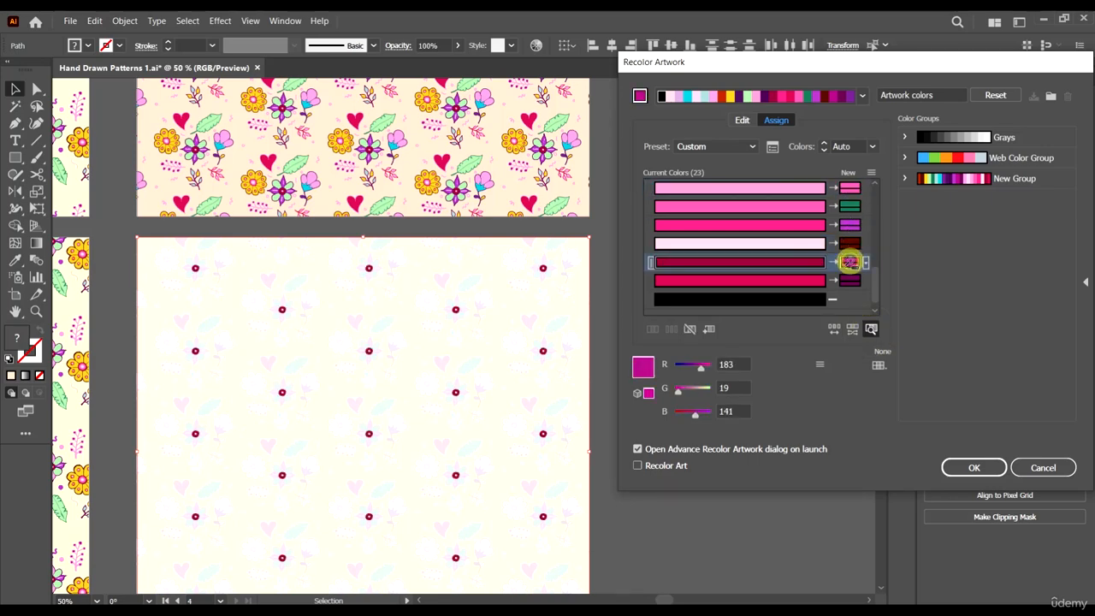
scroll(849, 262, "up", 2)
left_click(850, 225)
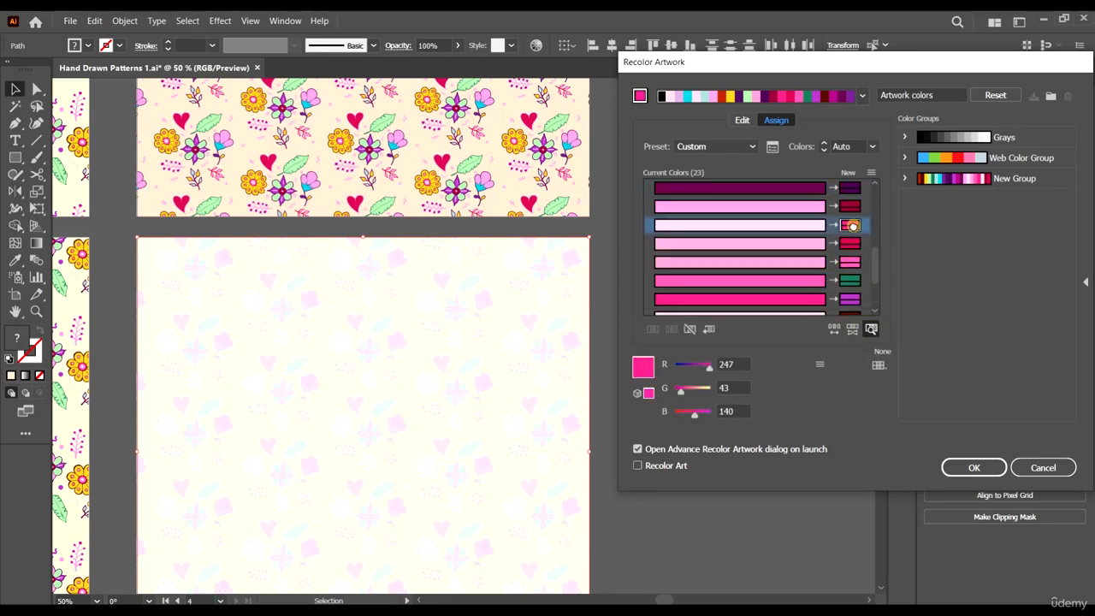
left_click(811, 225)
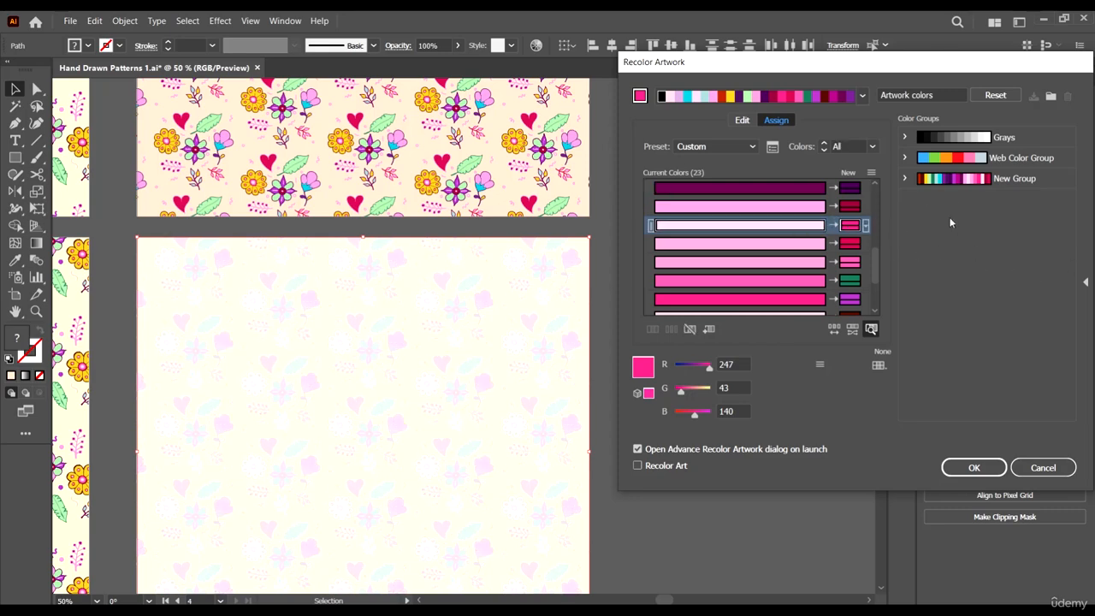
left_click(871, 327)
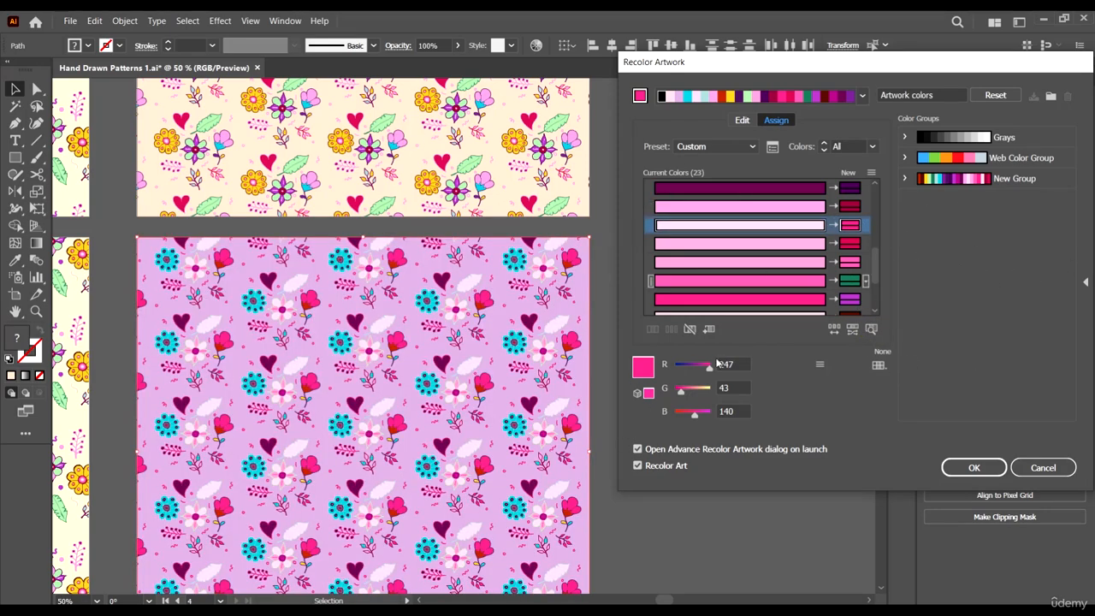
left_click_drag(699, 391, 707, 391)
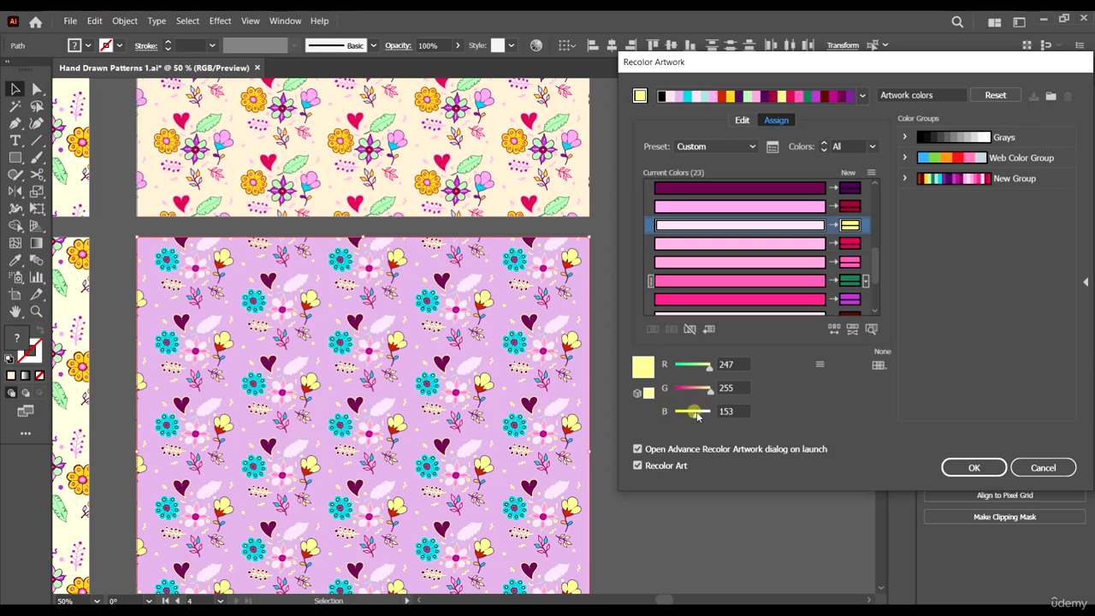
mouse_move(702, 416)
left_mouse_down()
mouse_move(682, 415)
mouse_move(704, 416)
left_mouse_up()
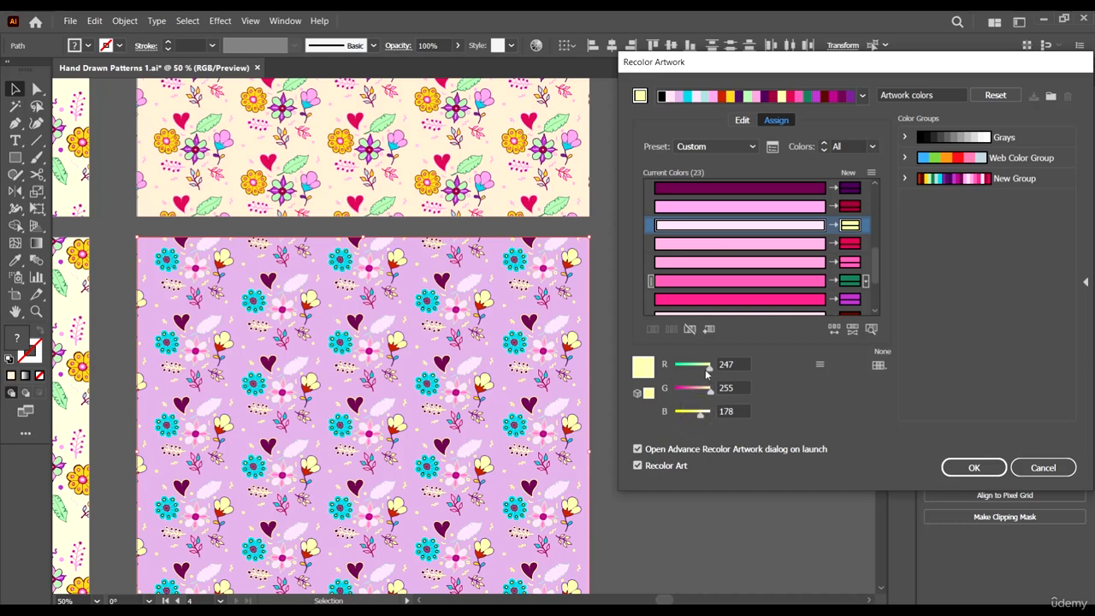
mouse_move(706, 373)
left_mouse_down()
mouse_move(693, 368)
mouse_move(715, 370)
left_mouse_up()
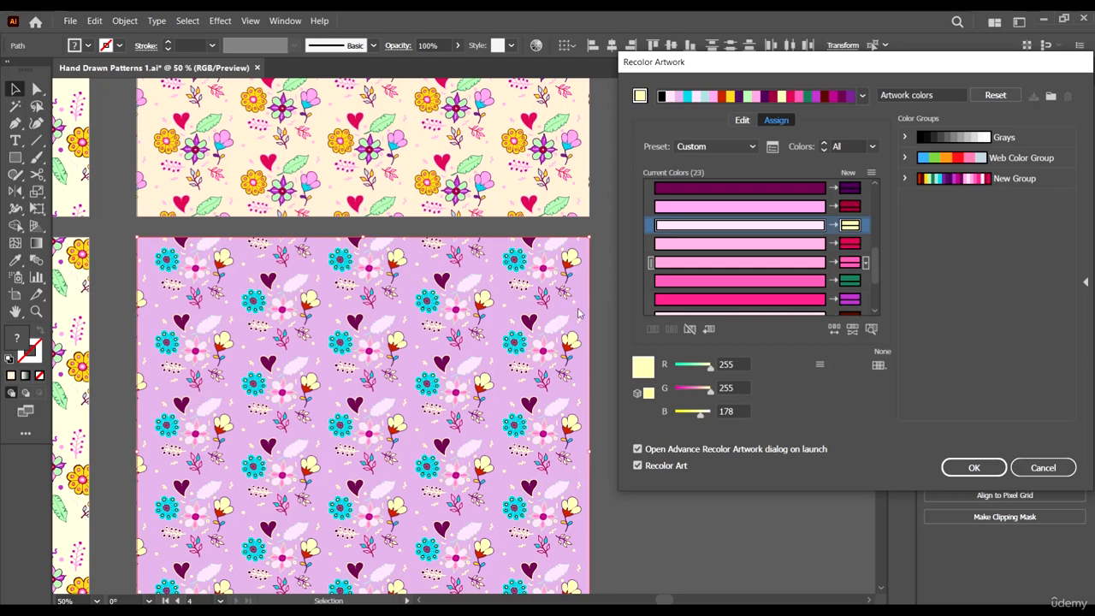
Highlight the elements using the light green source color, inspect its cyan replacement in the Color Picker, and return to the full-color preview
left_click(842, 388)
scroll(864, 262, "up", 5)
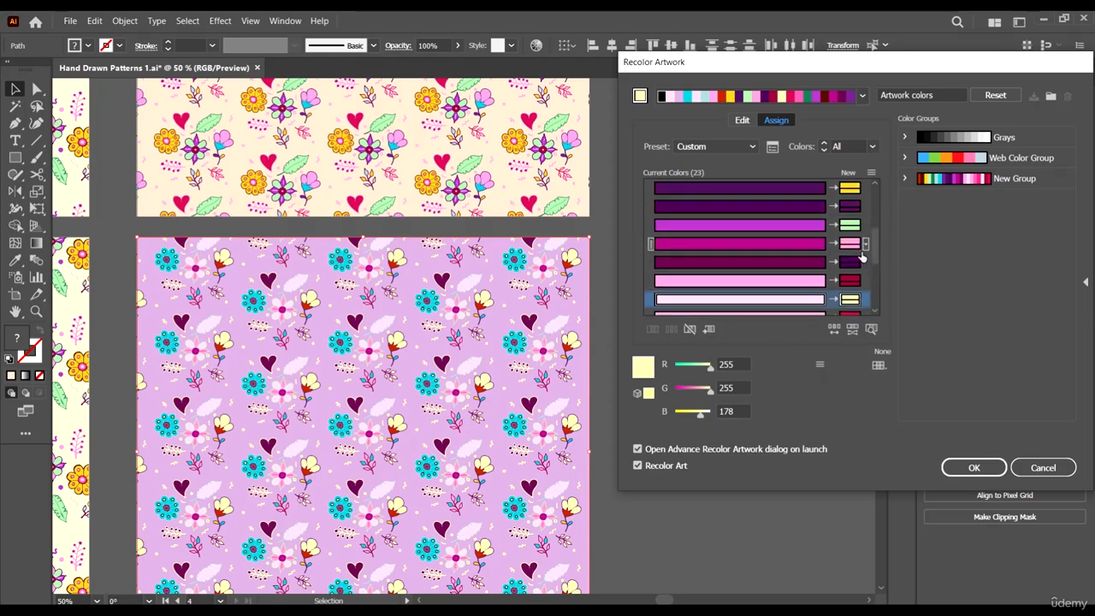
scroll(866, 256, "down", 1)
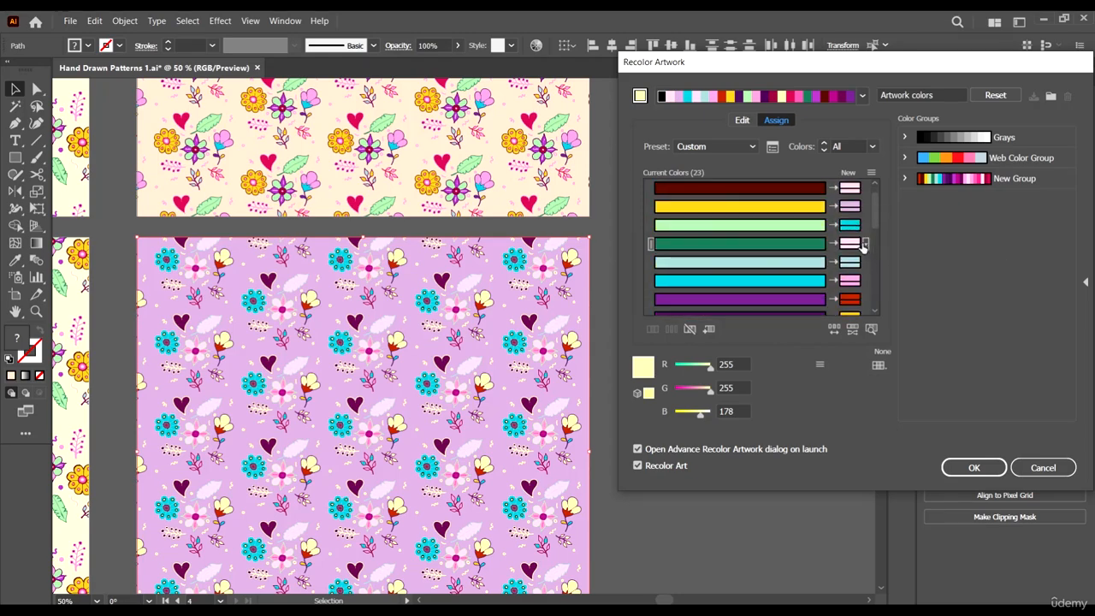
left_click(871, 329)
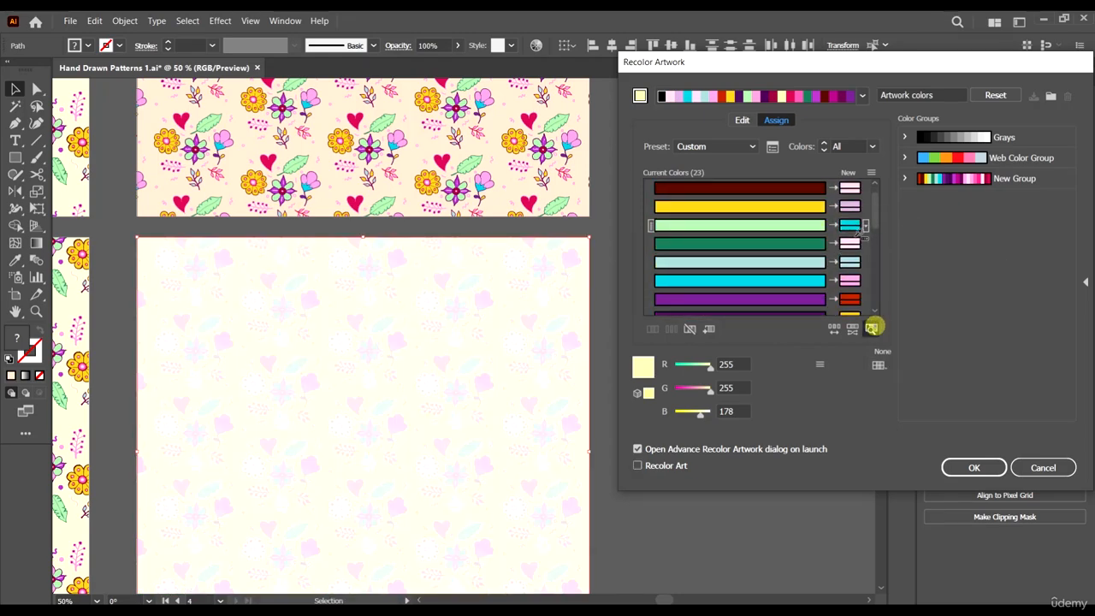
left_click(796, 225)
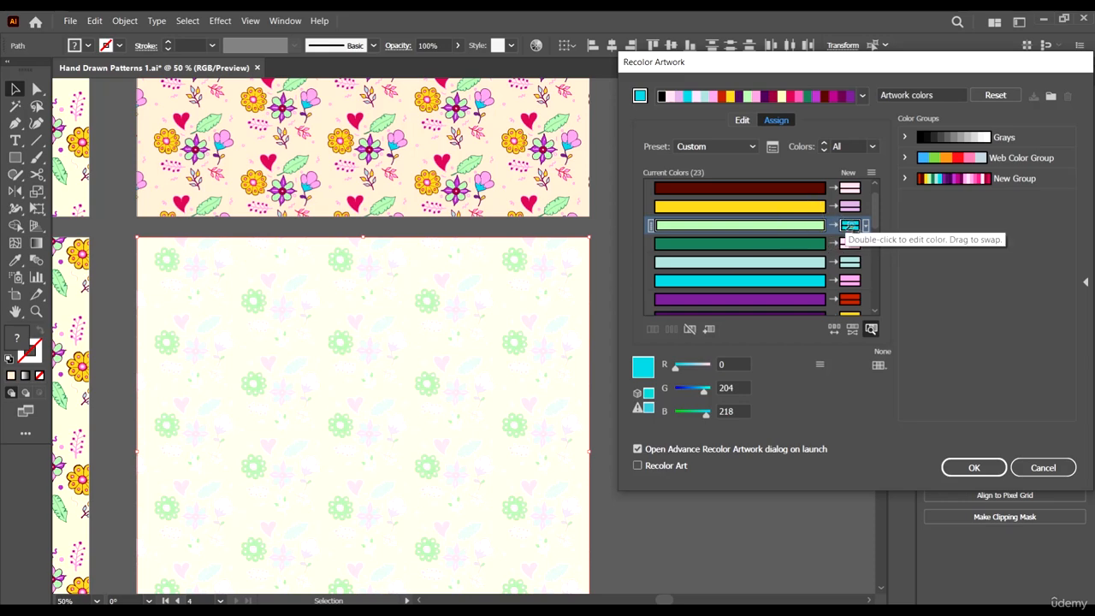
double_click(850, 225)
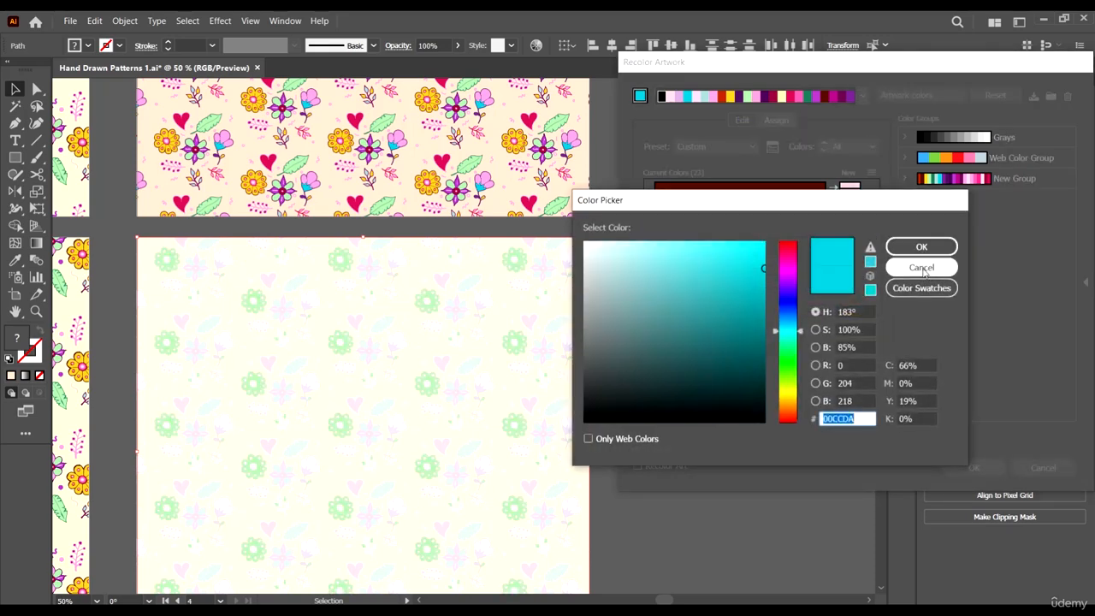
left_click(921, 268)
left_click(871, 329)
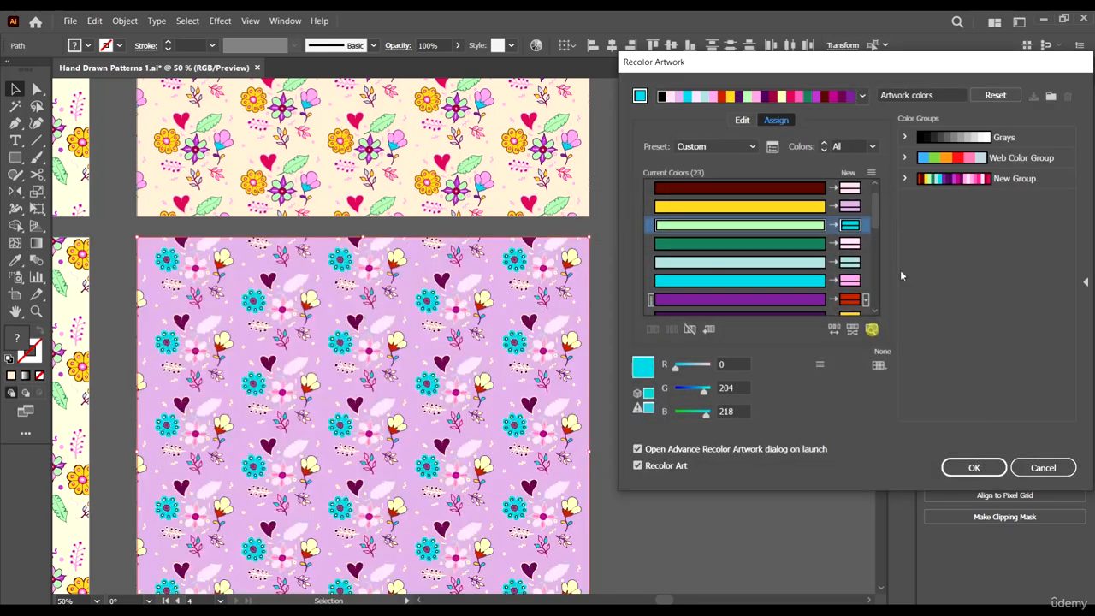
Set the new color for the light green source color to hot pink, RGB 255, 56, 154
left_click_drag(678, 370, 696, 415)
left_click(683, 387)
left_click(693, 412)
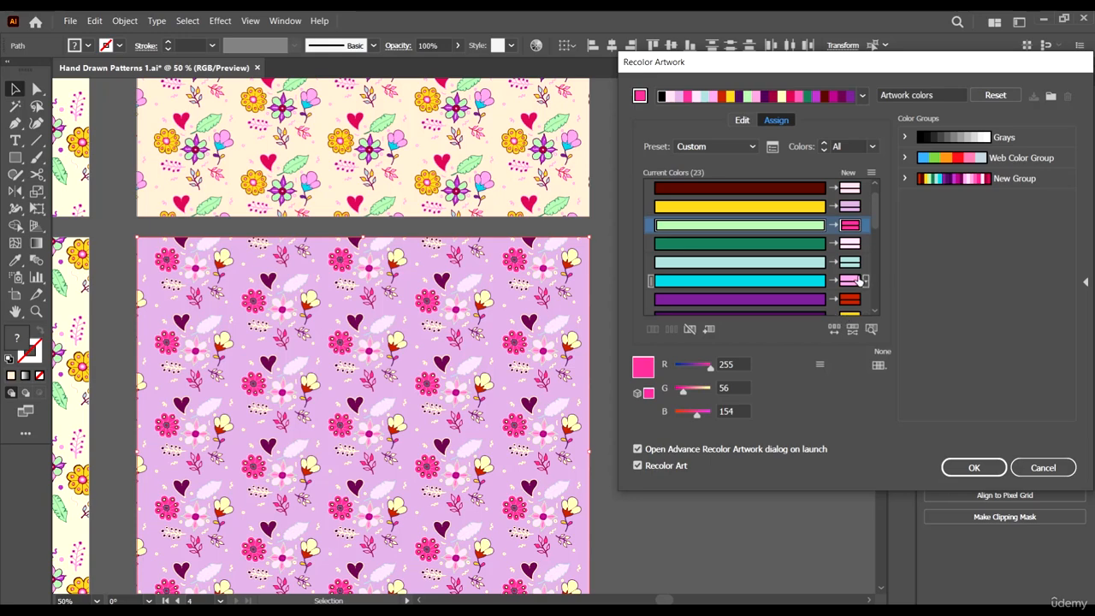
Locate the dark green source color in the artwork and set its new color to magenta, RGB 213, 47, 195
left_click(850, 245)
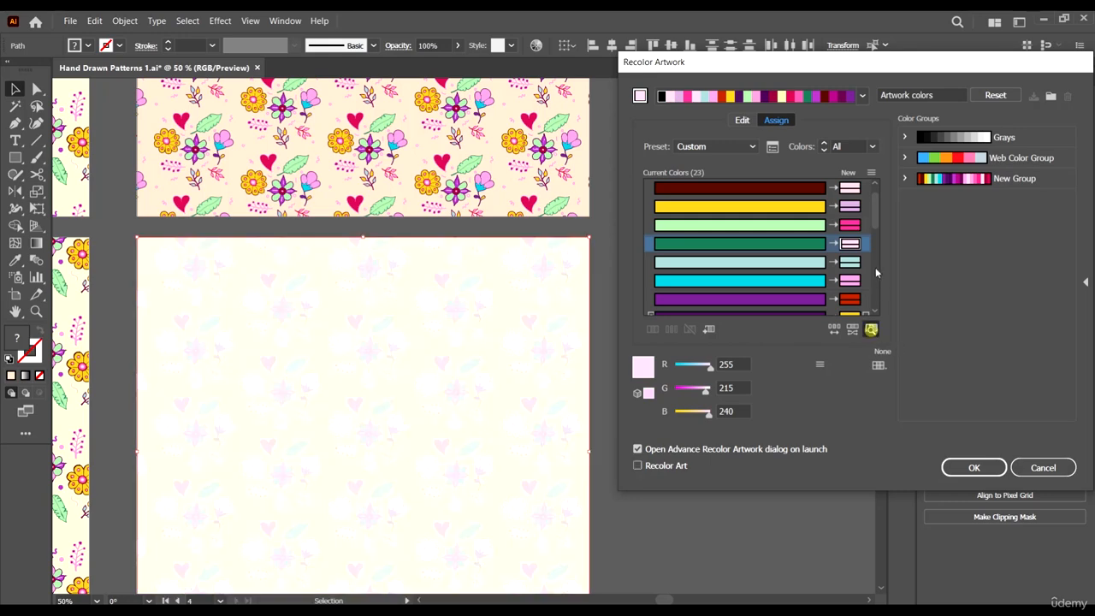
left_click(871, 329)
left_click(849, 244)
left_click(848, 243)
left_click(871, 329)
left_click_drag(691, 366, 703, 413)
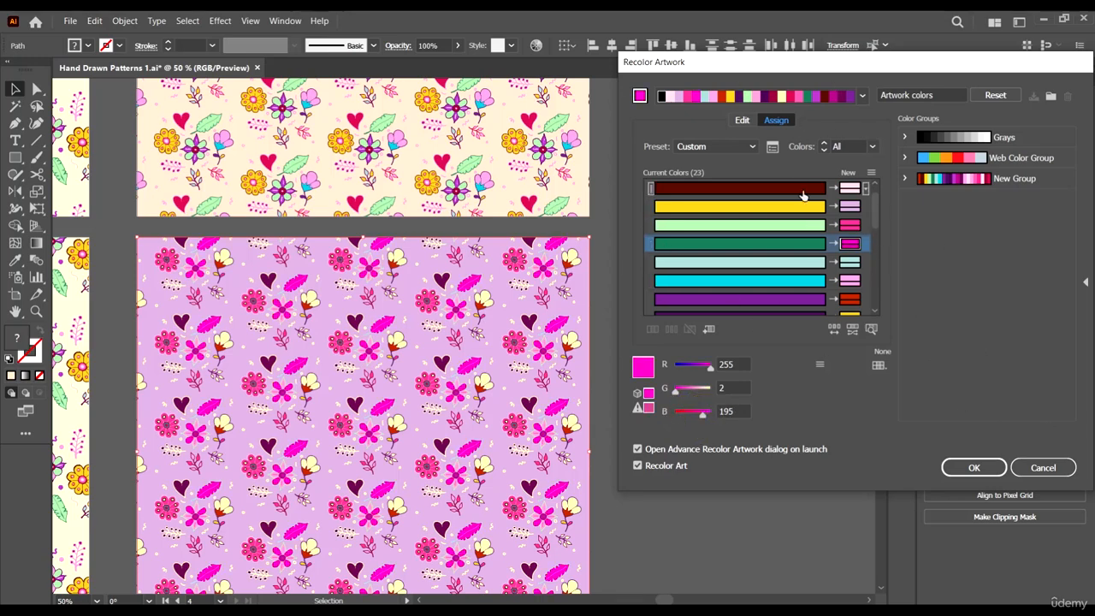
left_click_drag(922, 67, 912, 67)
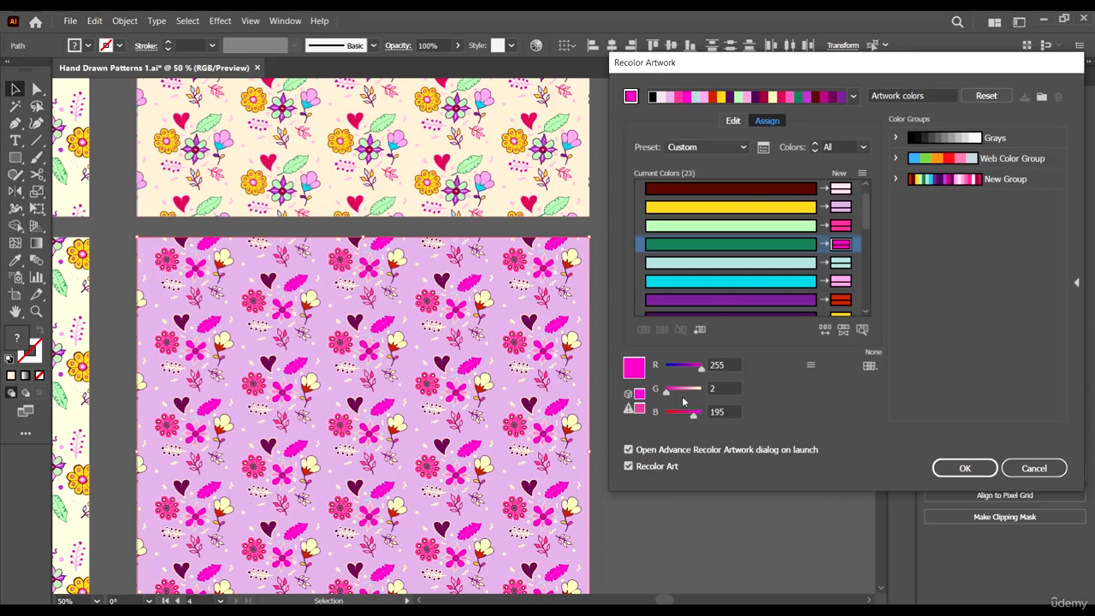
left_click_drag(672, 392, 694, 367)
left_click(839, 403)
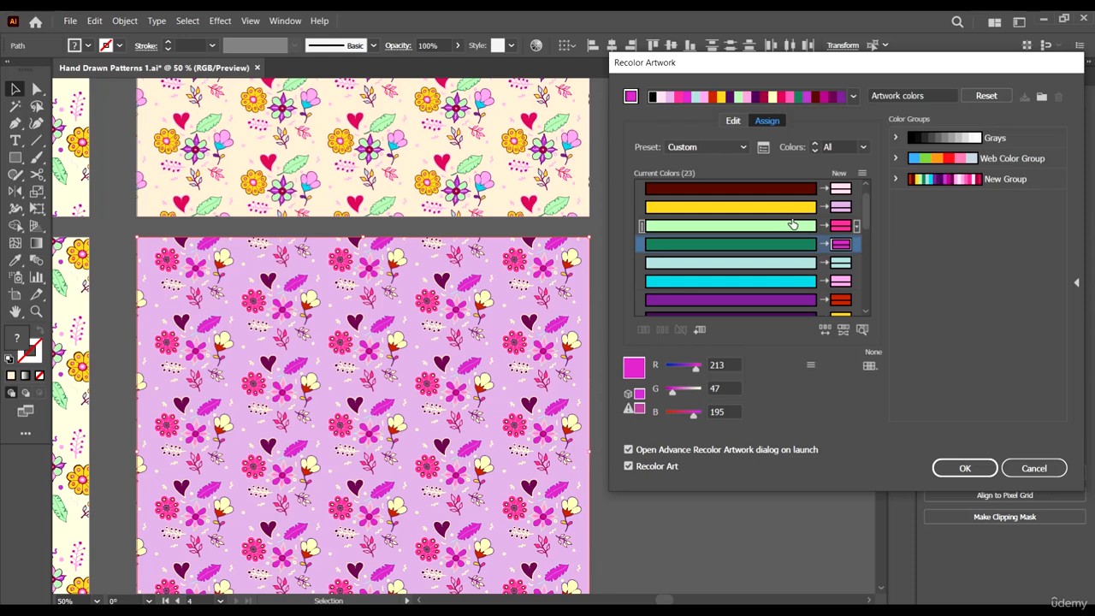
Find the source color used by the hearts and set its new color to light purple, RGB 174, 142, 215
scroll(792, 224, "up", 1)
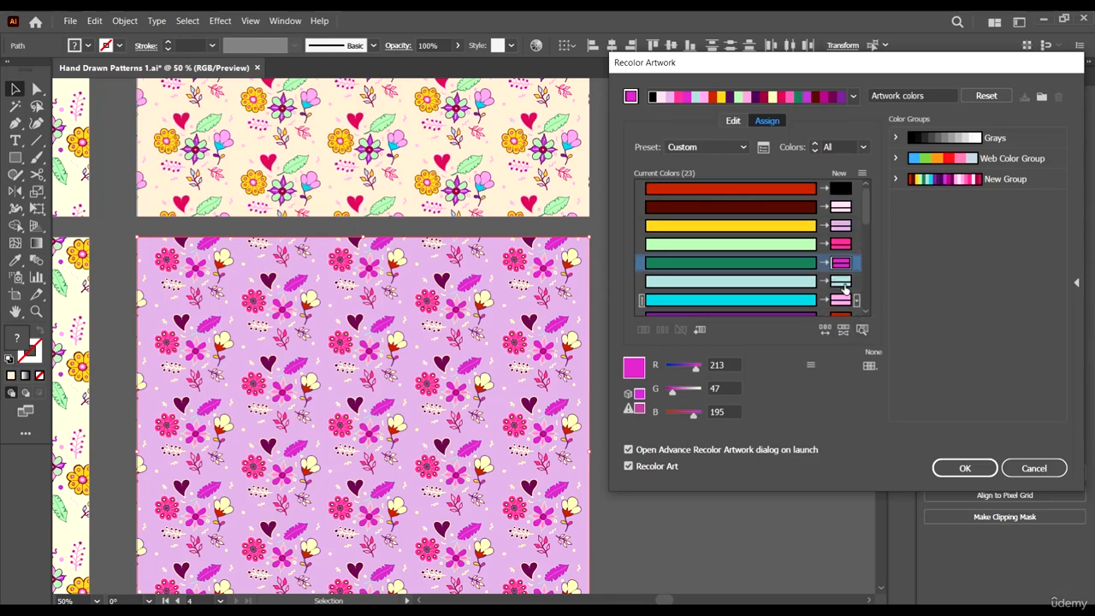
scroll(847, 265, "down", 4)
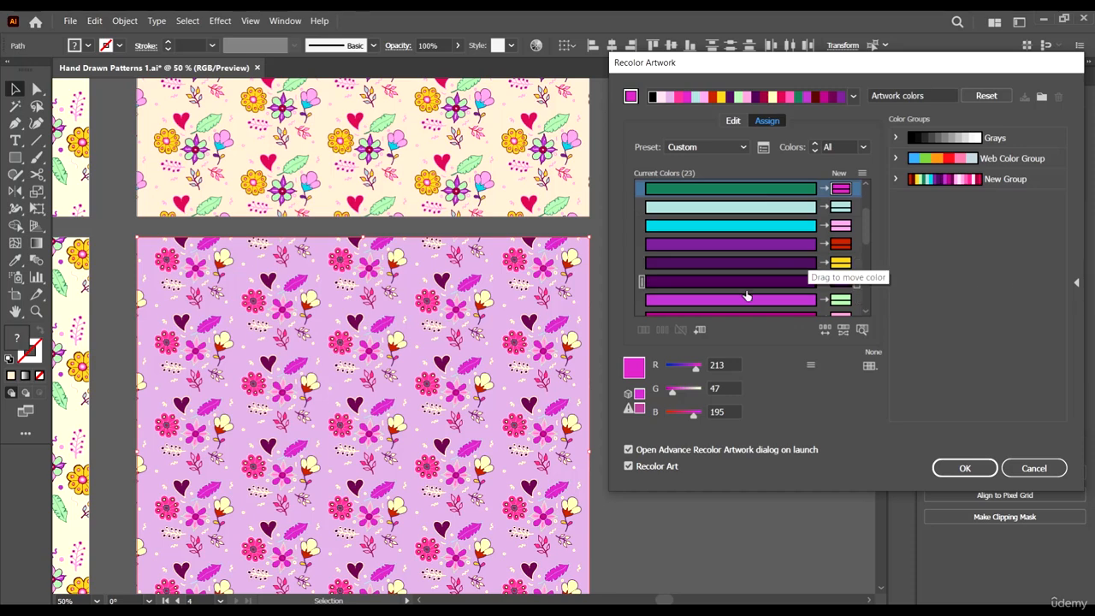
scroll(855, 282, "down", 3)
left_click(863, 329)
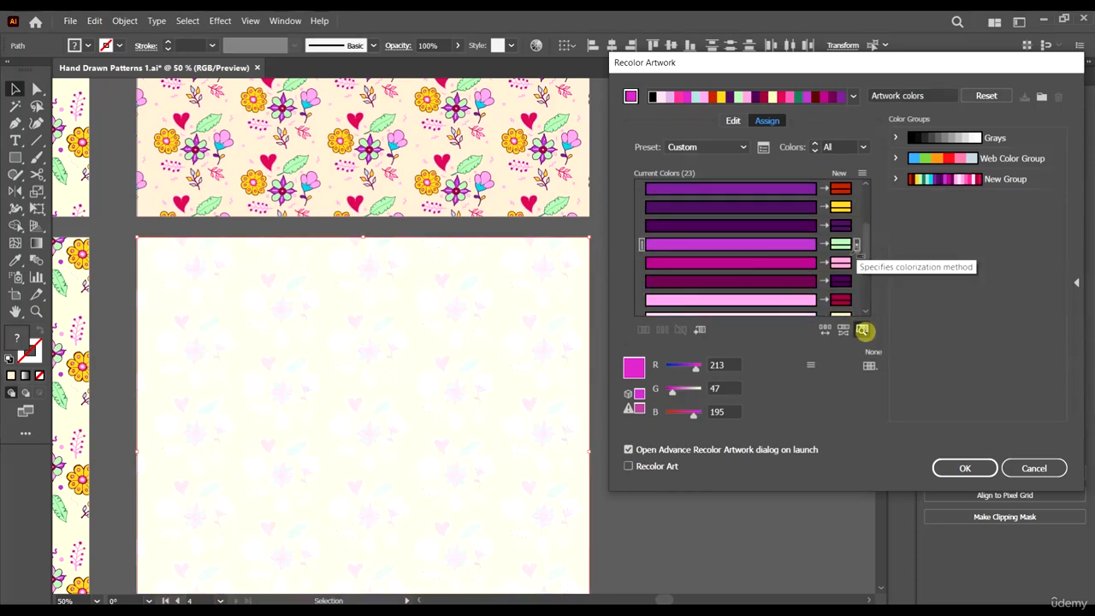
left_click(842, 280)
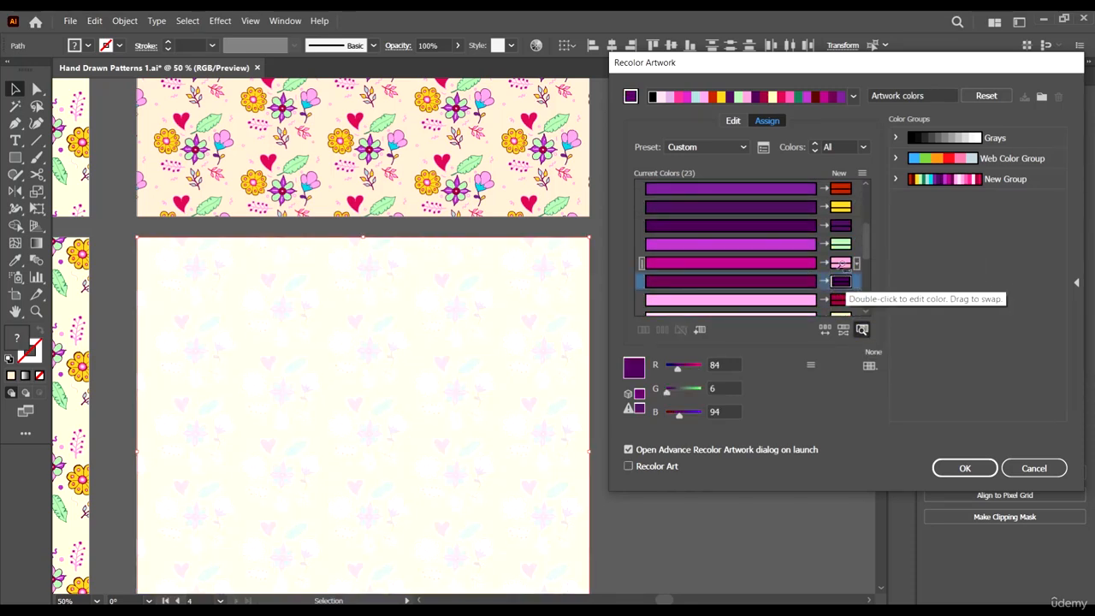
left_click(842, 296)
scroll(843, 294, "down", 3)
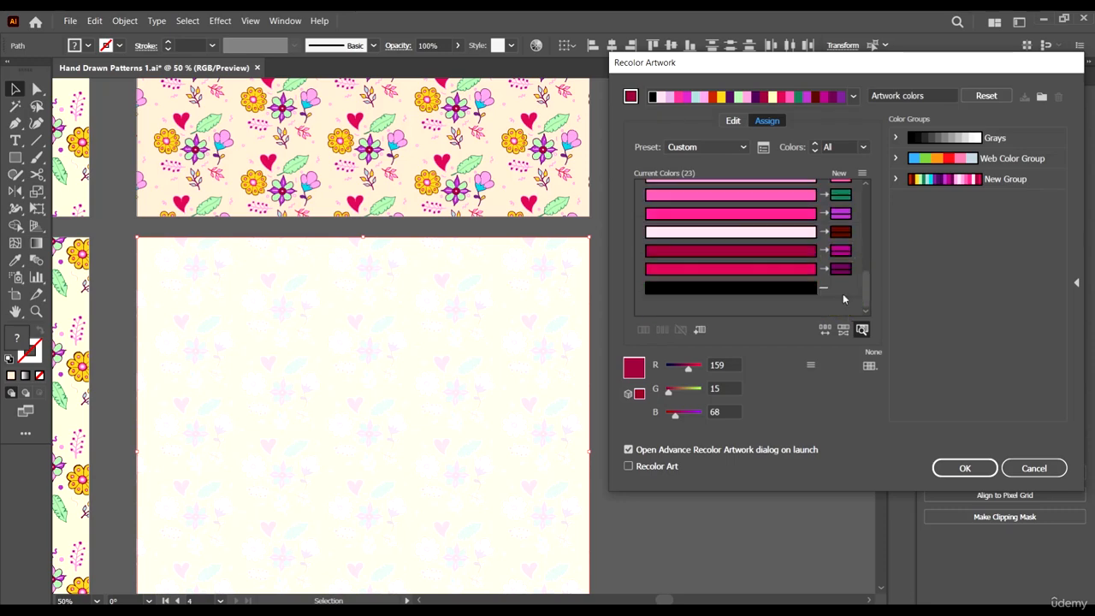
left_click(839, 270)
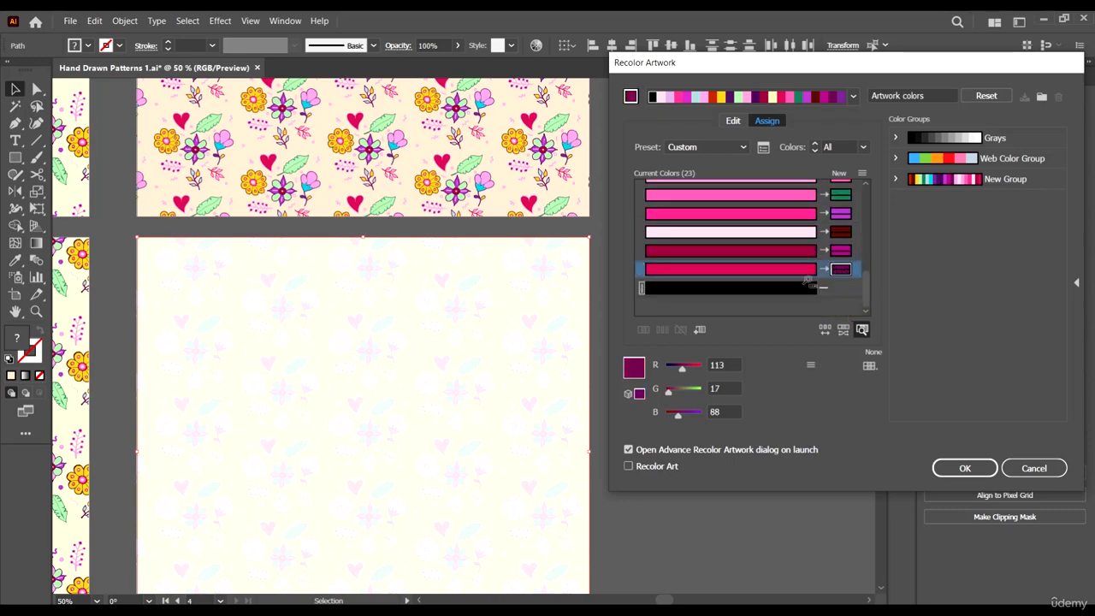
left_click(862, 330)
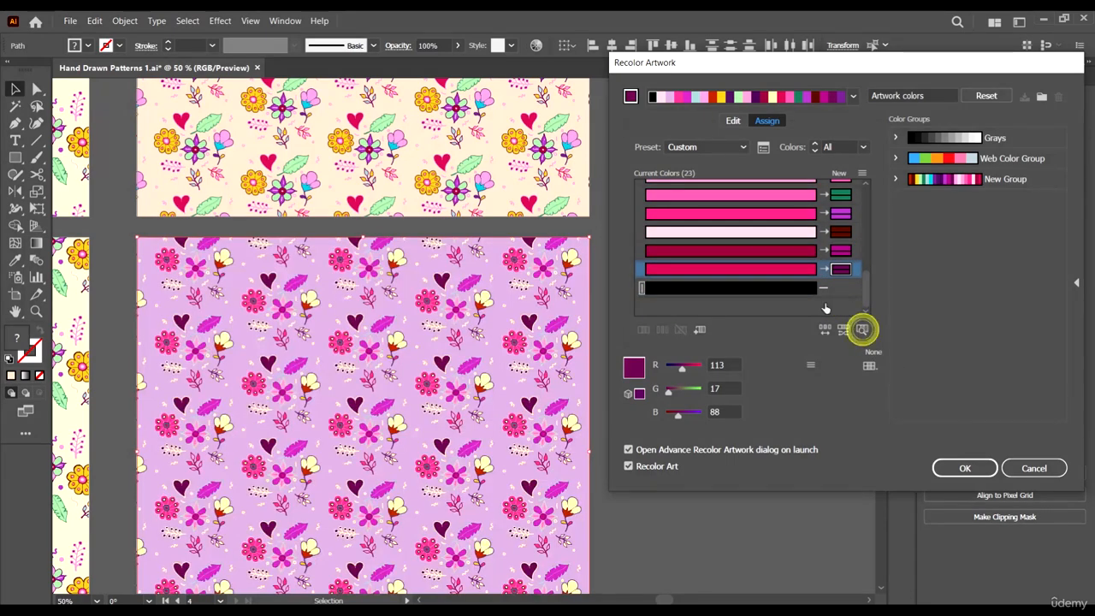
left_click_drag(682, 370, 686, 395)
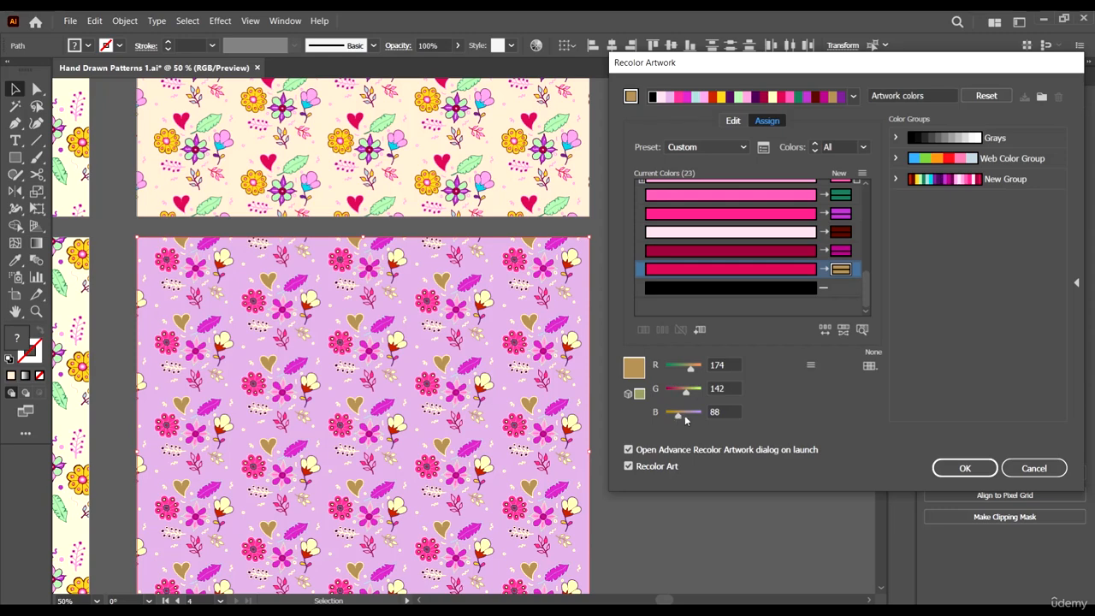
left_click_drag(684, 419, 692, 418)
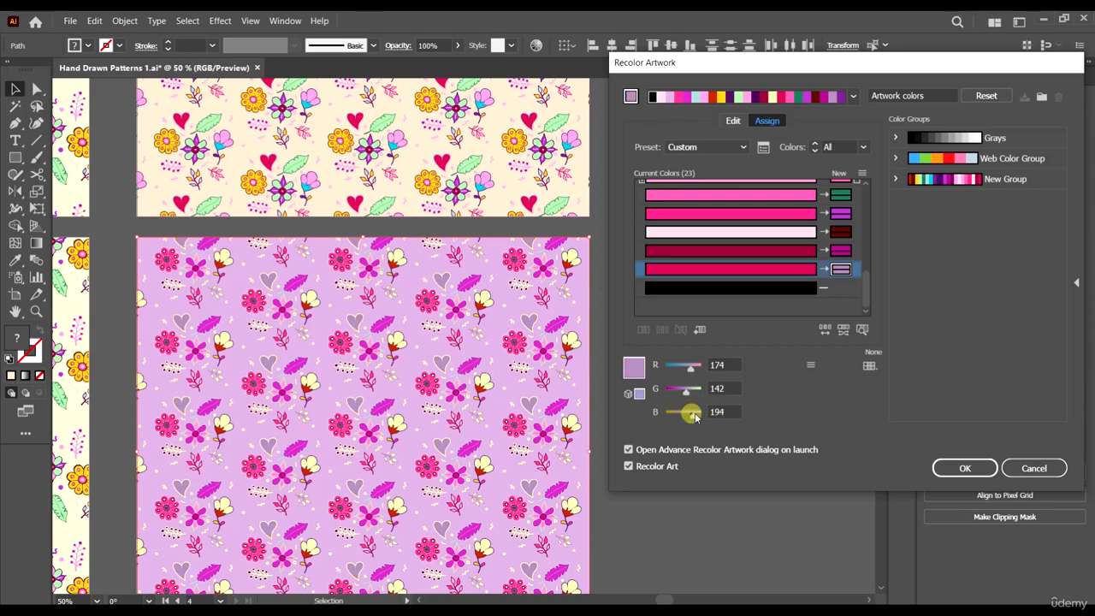
left_click_drag(695, 417, 695, 416)
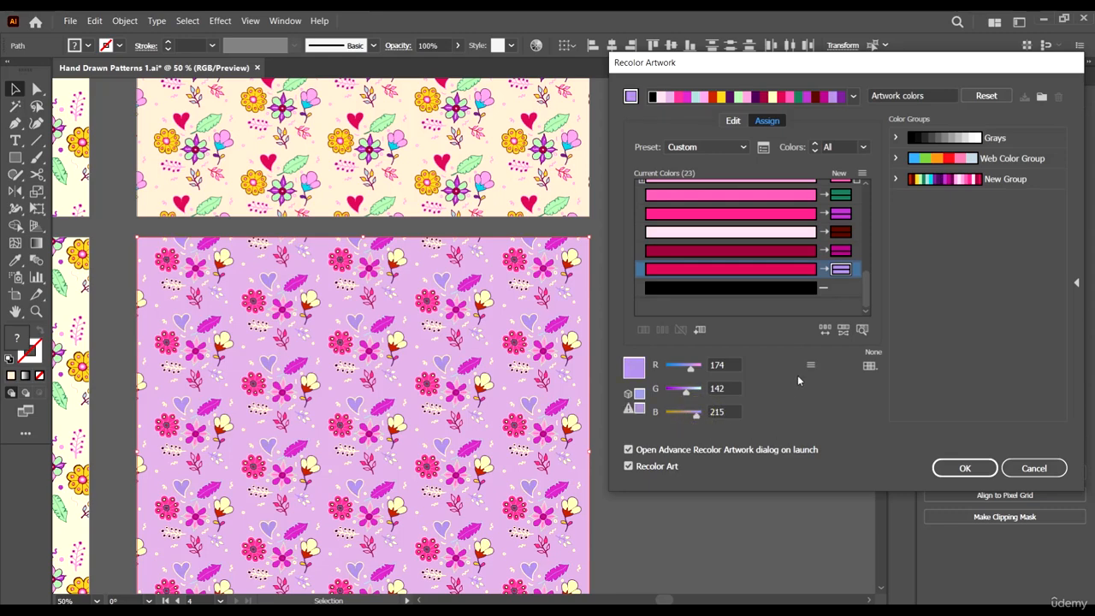
Examine which artwork elements use the remaining pink and purple source colors with the color-finding highlight, and return to the full-color preview
left_click(862, 330)
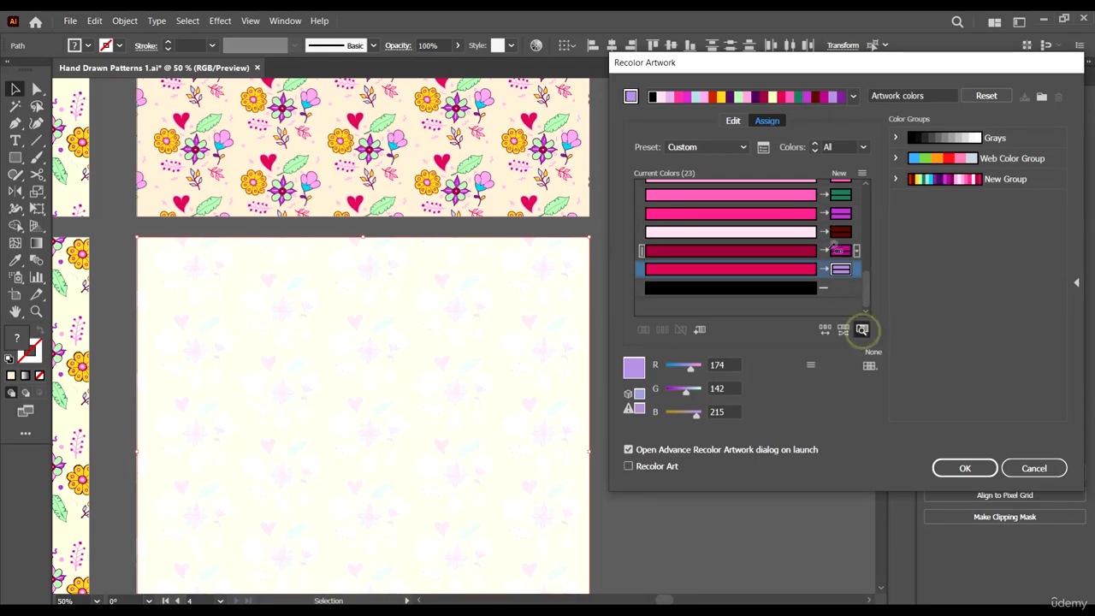
left_click(838, 249)
left_click(840, 231)
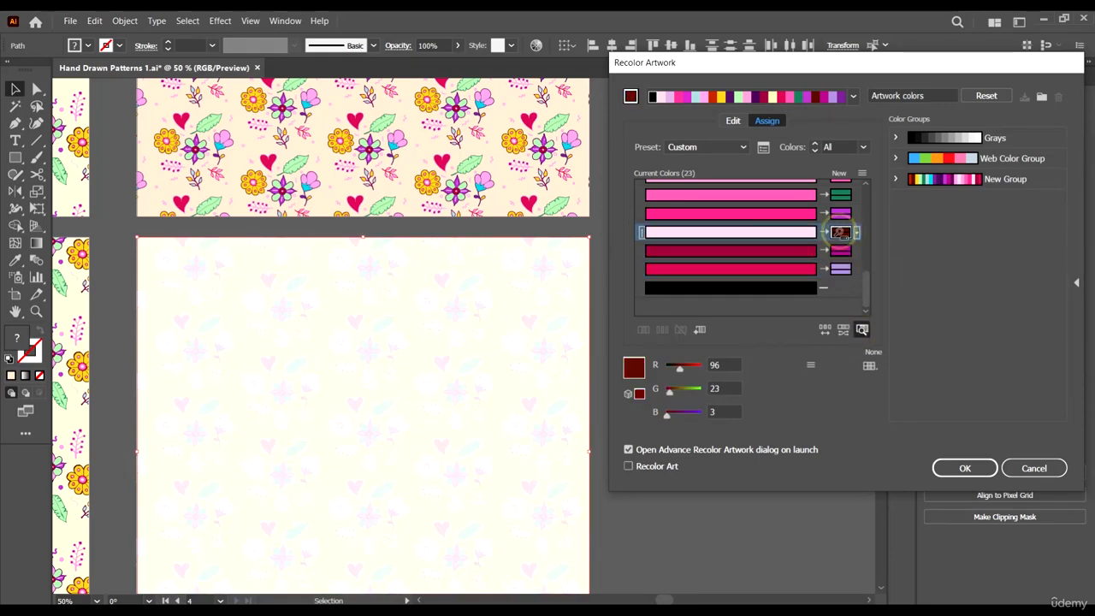
left_click(840, 213)
scroll(840, 213, "up", 1)
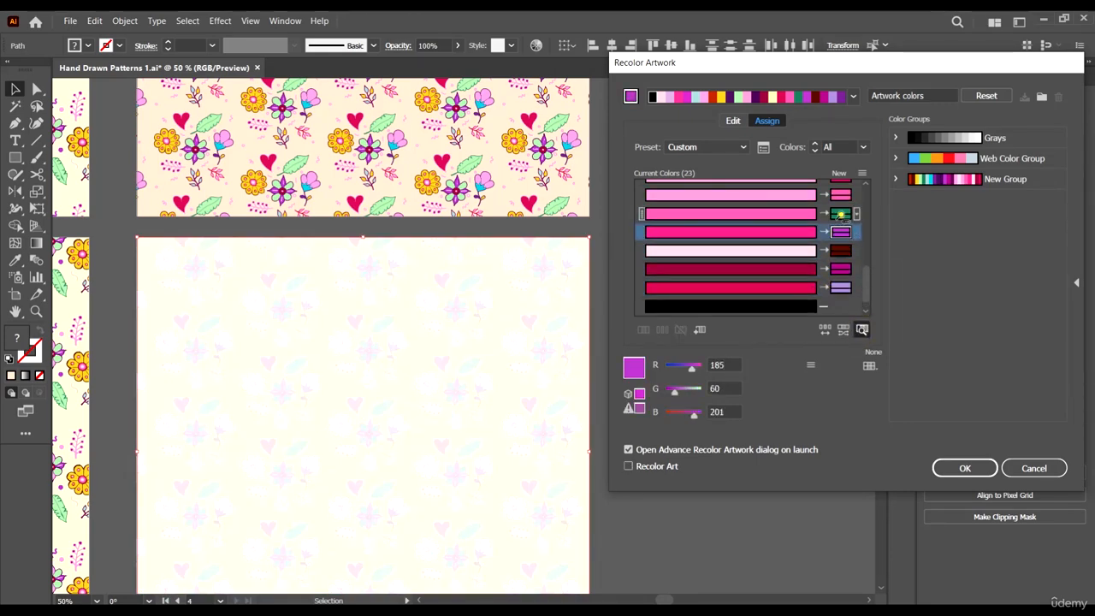
left_click(840, 213)
left_click(840, 194)
scroll(840, 194, "up", 2)
left_click(840, 213)
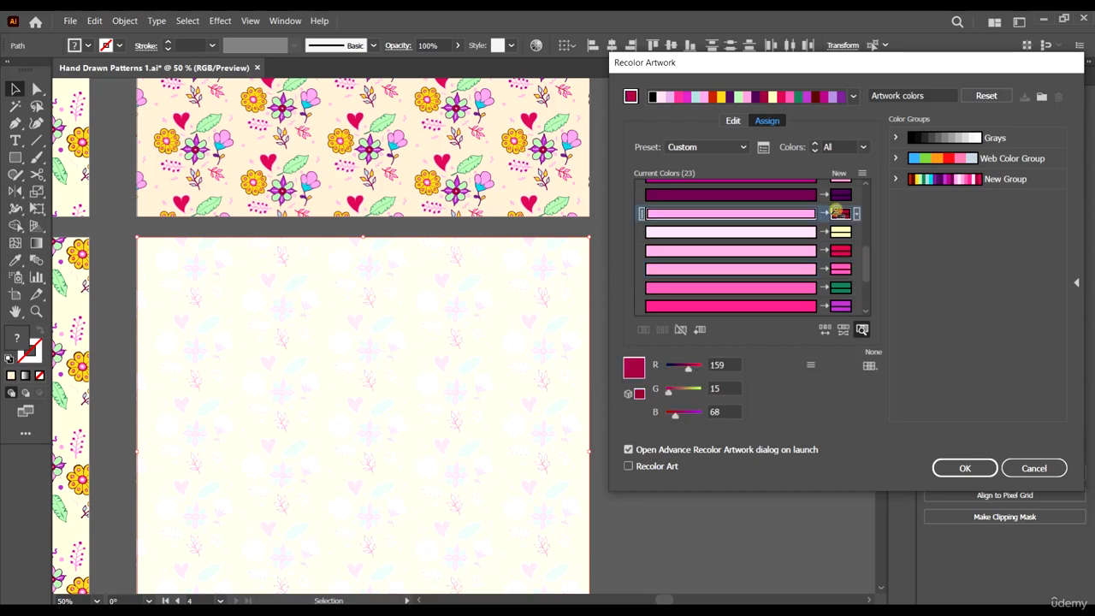
scroll(841, 214, "up", 4)
scroll(840, 214, "up", 3)
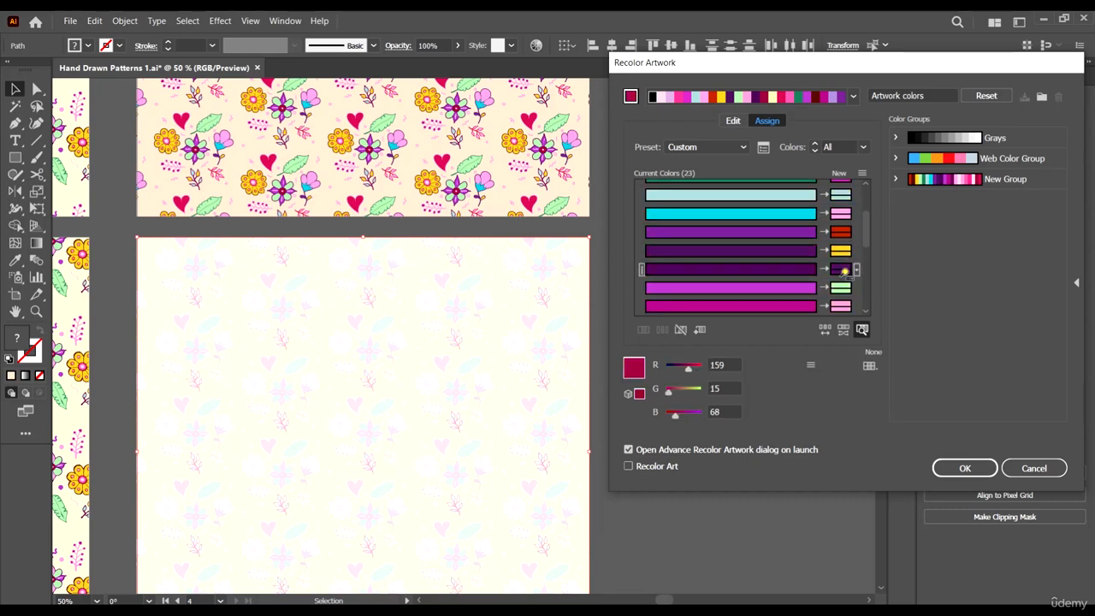
left_click(845, 271)
left_click(862, 330)
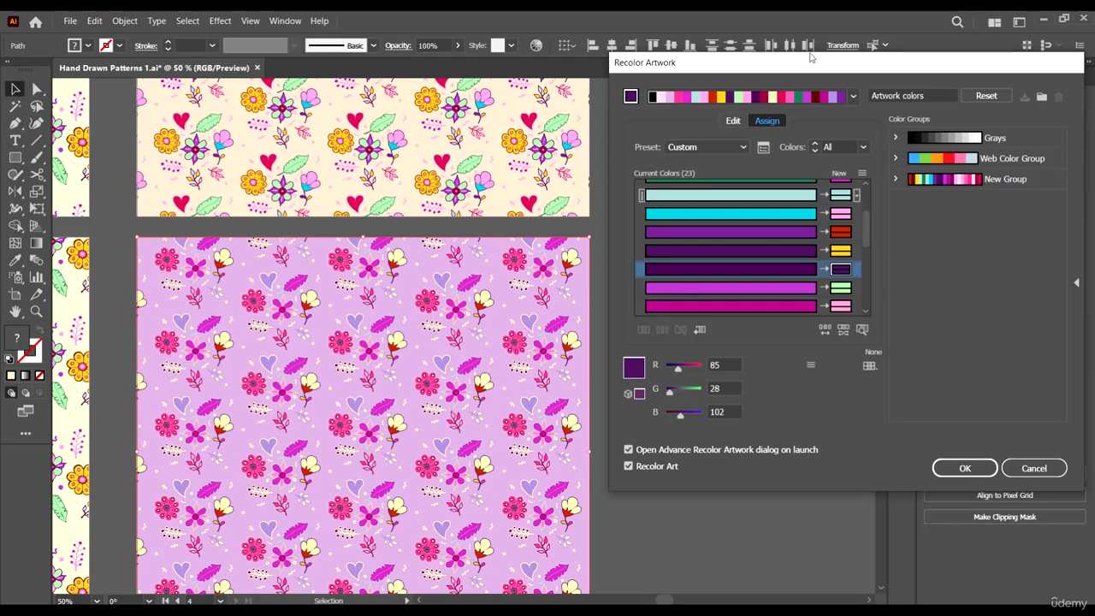
Apply the New Group color group to the pattern and move the Recolor Artwork dialog clear of the artwork
left_click_drag(809, 56, 718, 56)
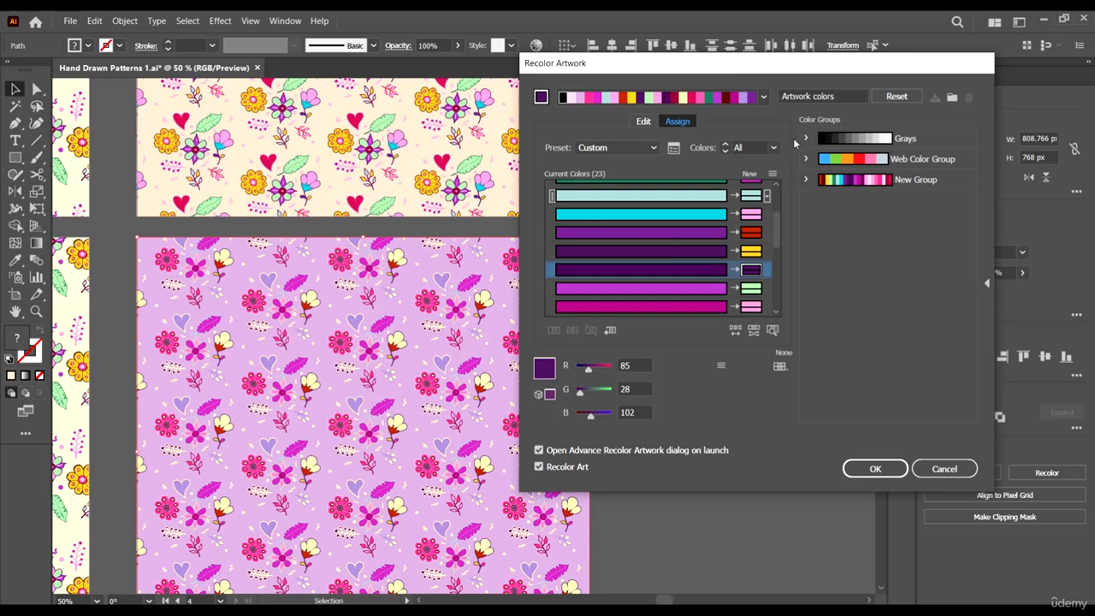
left_click(928, 180)
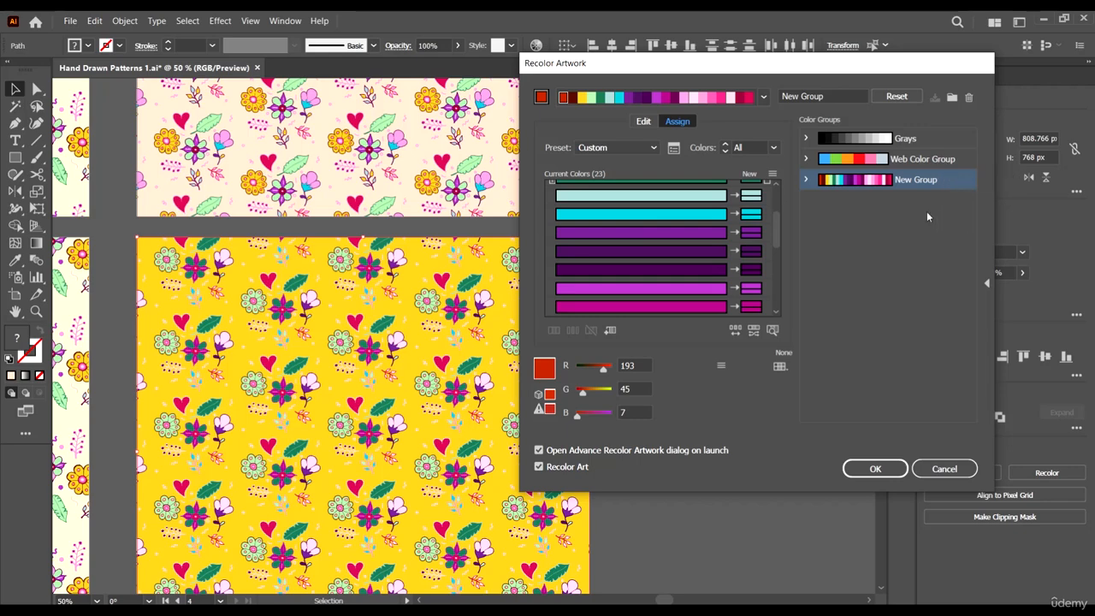
left_click_drag(915, 74, 949, 104)
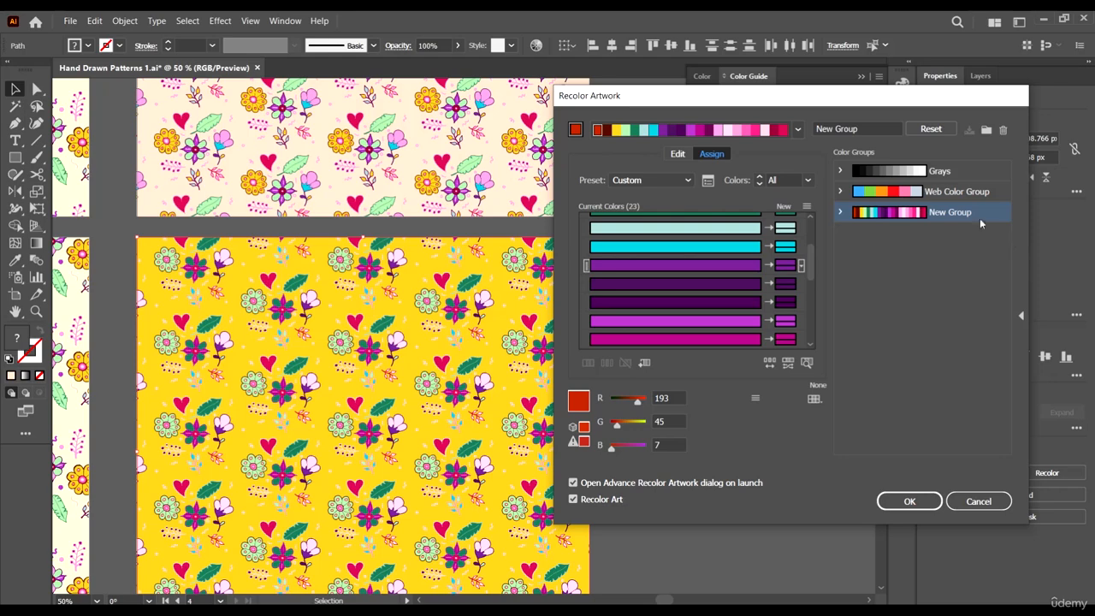
left_click_drag(879, 100, 930, 96)
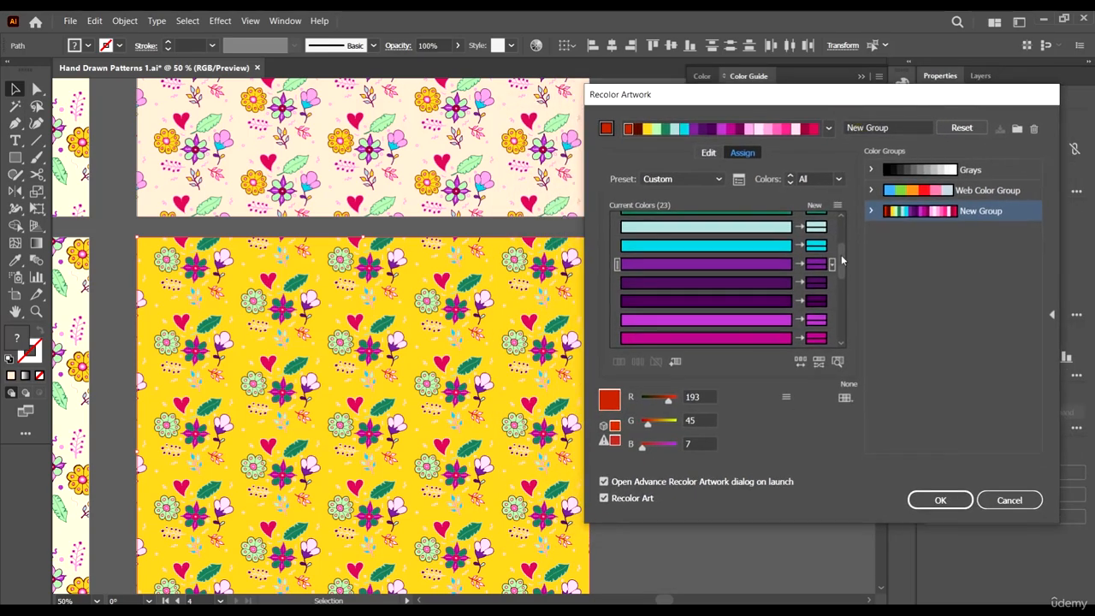
Randomly change the color order of New Group repeatedly until the pattern has a pale pink background with pink, green and red motifs
left_click(809, 363)
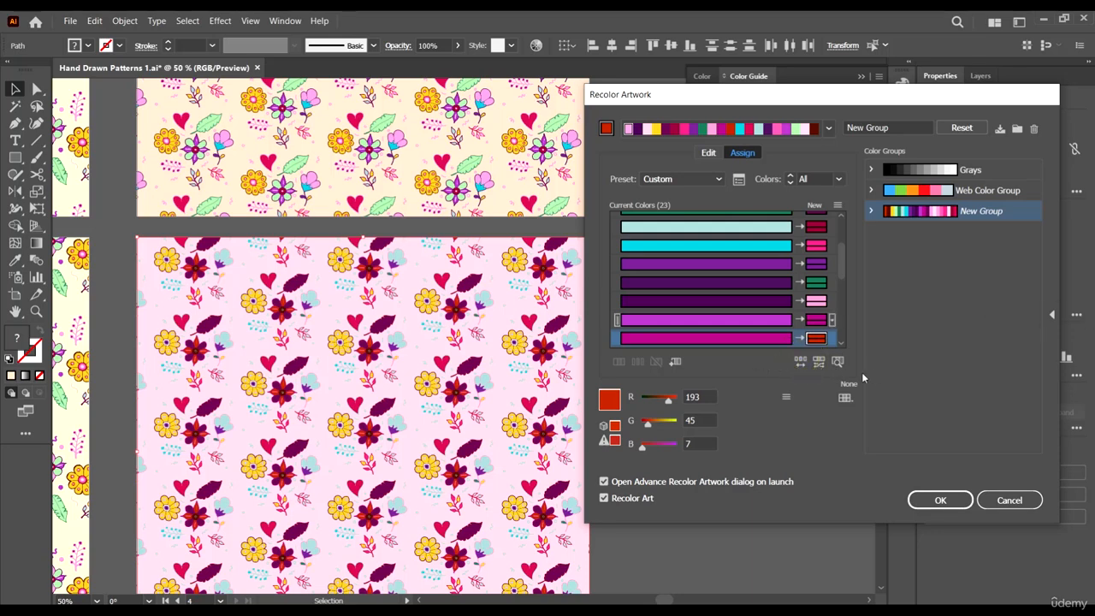
left_click(802, 363)
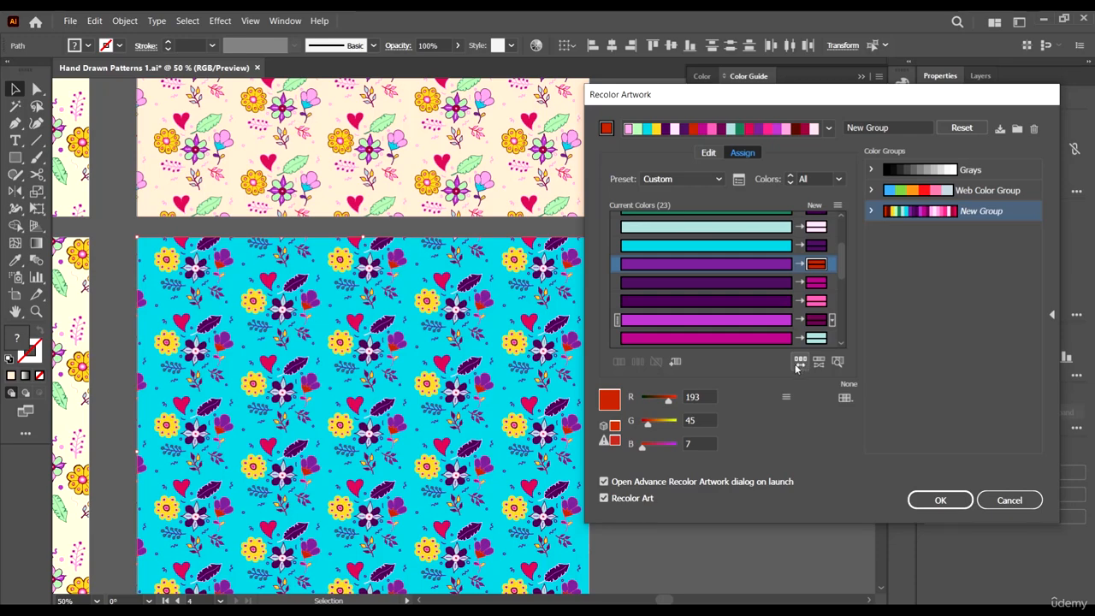
left_click(802, 362)
left_click(803, 362)
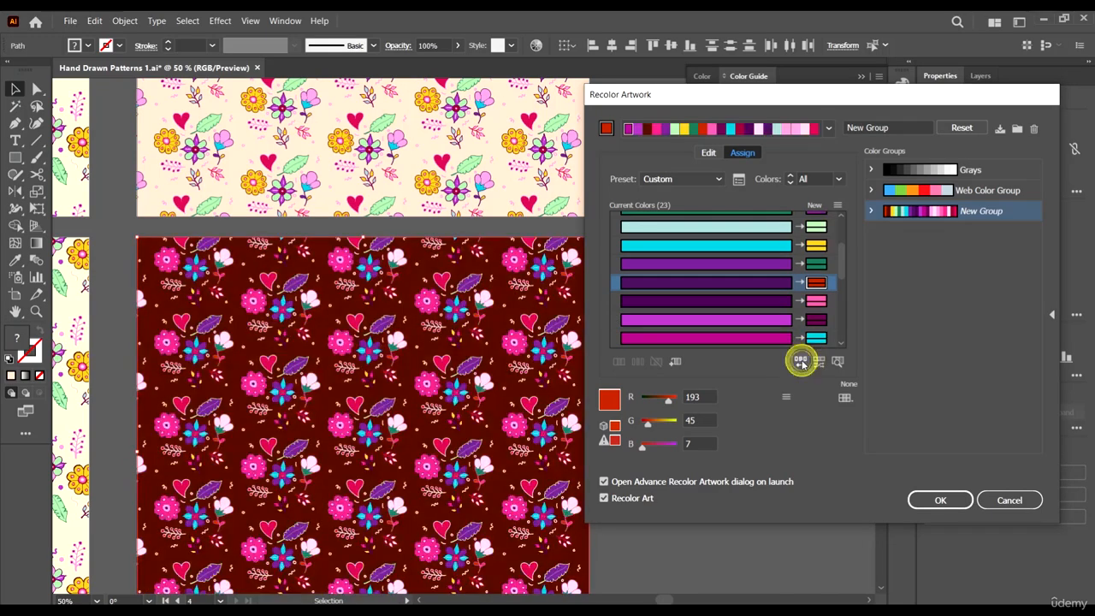
left_click(802, 363)
left_click(802, 363)
left_click(800, 363)
left_click(800, 363)
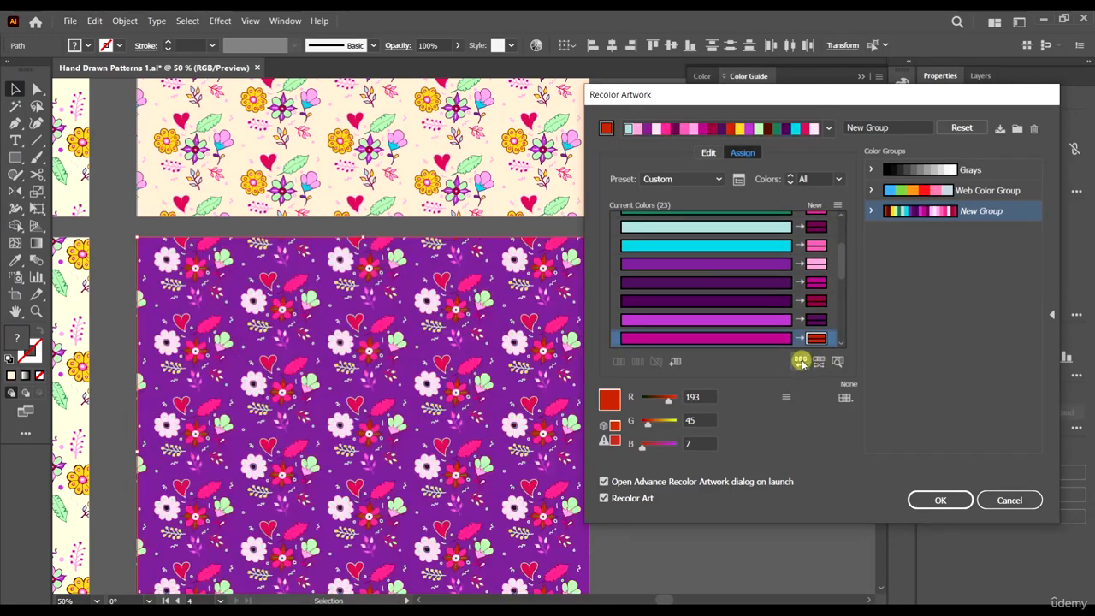
left_click(801, 363)
left_click(800, 363)
left_click(801, 362)
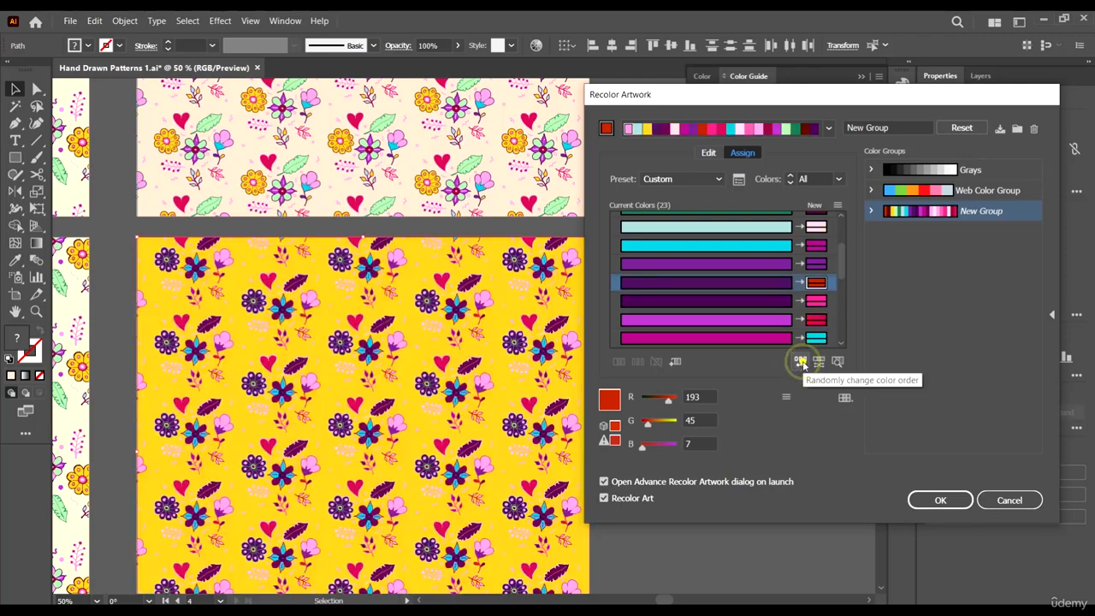
left_click(801, 363)
left_click(800, 363)
left_click(800, 362)
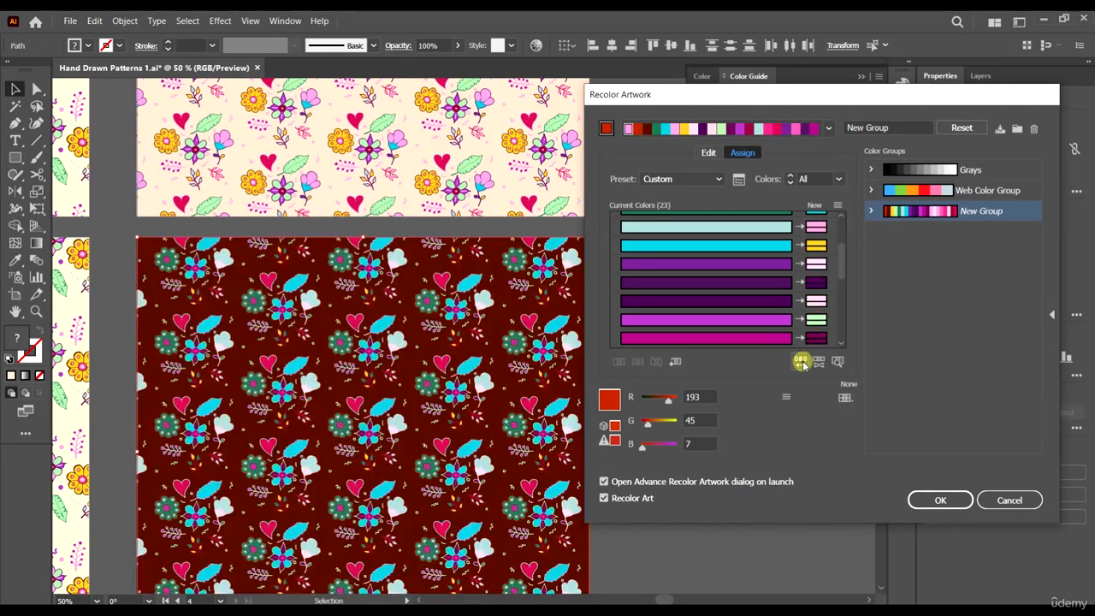
left_click(800, 363)
left_click(801, 363)
left_click(801, 363)
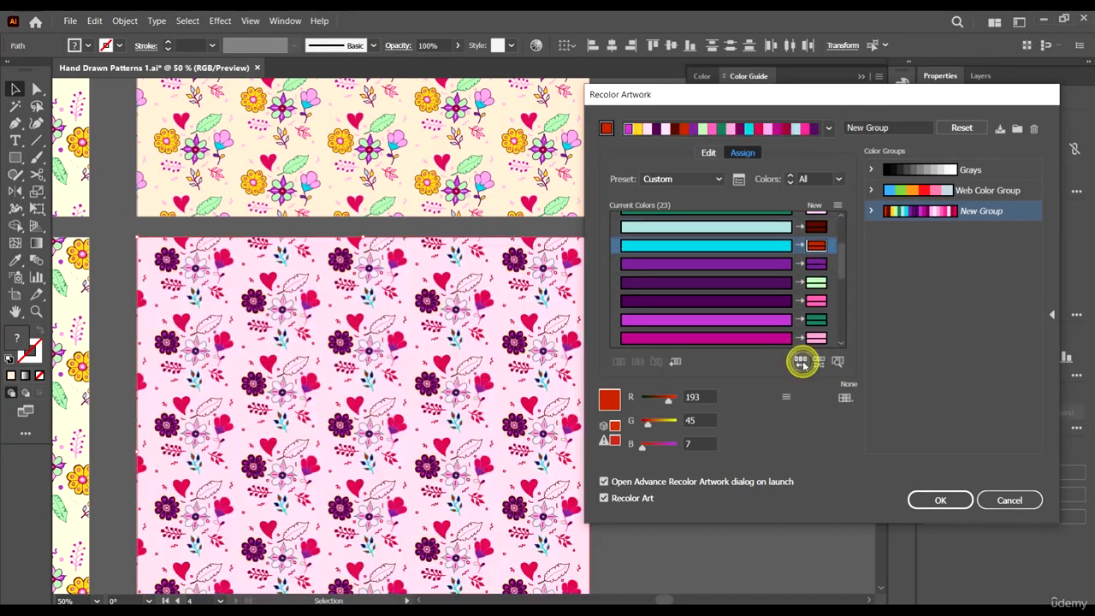
left_click(801, 363)
scroll(822, 267, "up", 1)
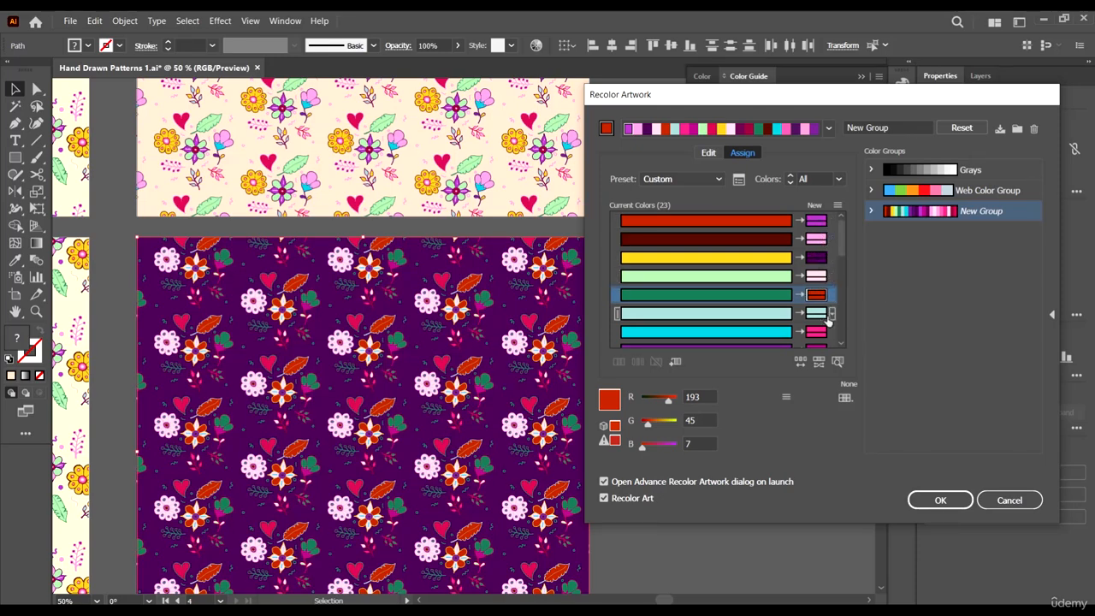
mouse_move(844, 243)
left_mouse_down()
mouse_move(846, 256)
mouse_move(844, 229)
left_mouse_up()
left_click(801, 362)
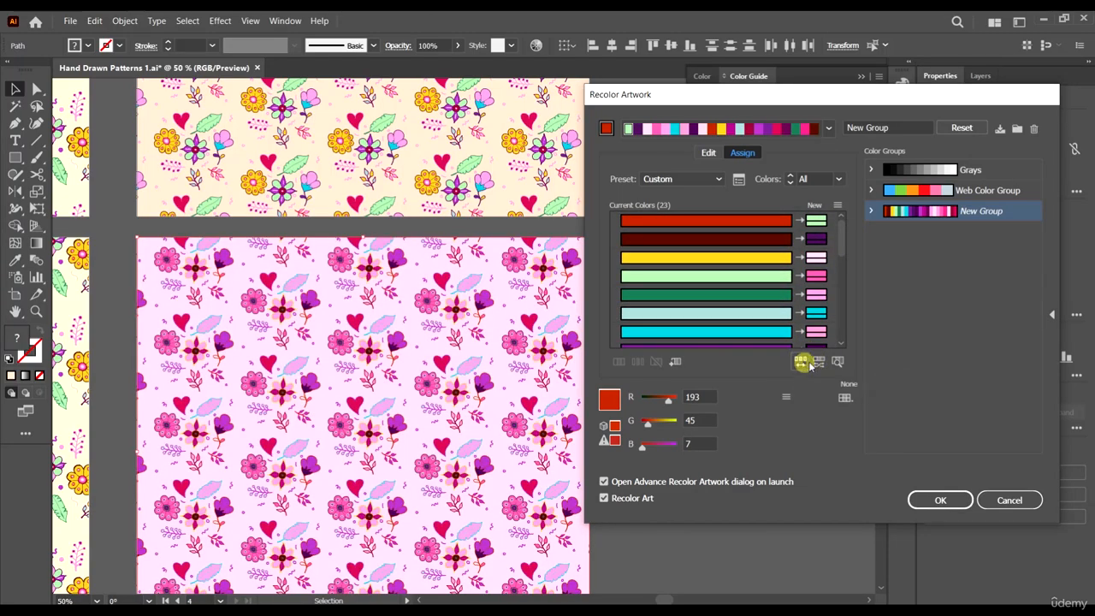
left_click(802, 362)
left_click(801, 362)
left_click(797, 361)
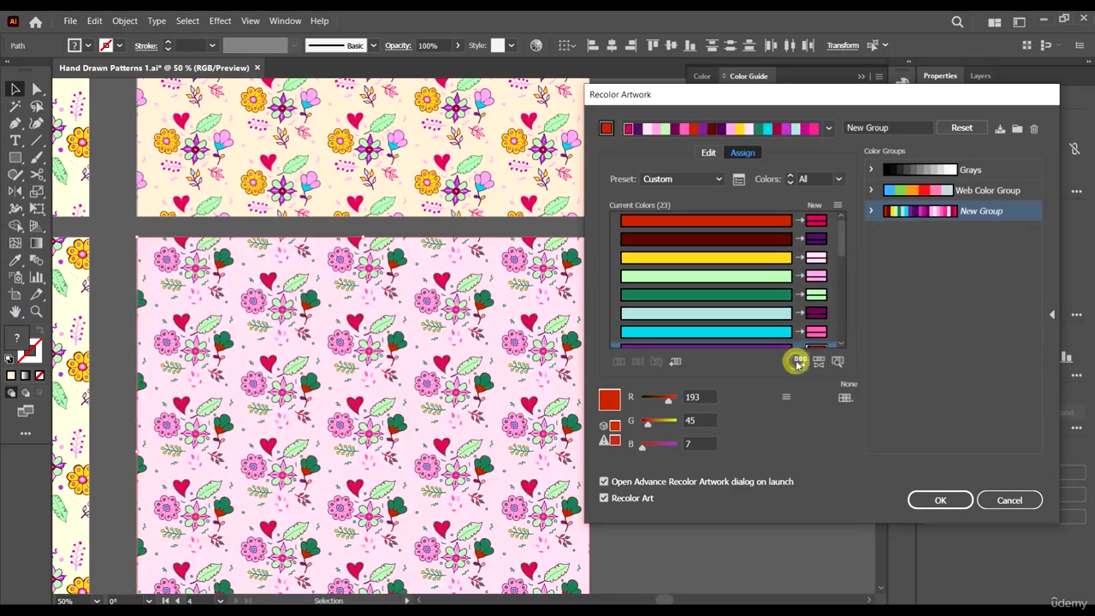
Keep randomizing New Group's color order until the pattern has a bright pink background with yellow, magenta and dark purple flowers
left_click(798, 361)
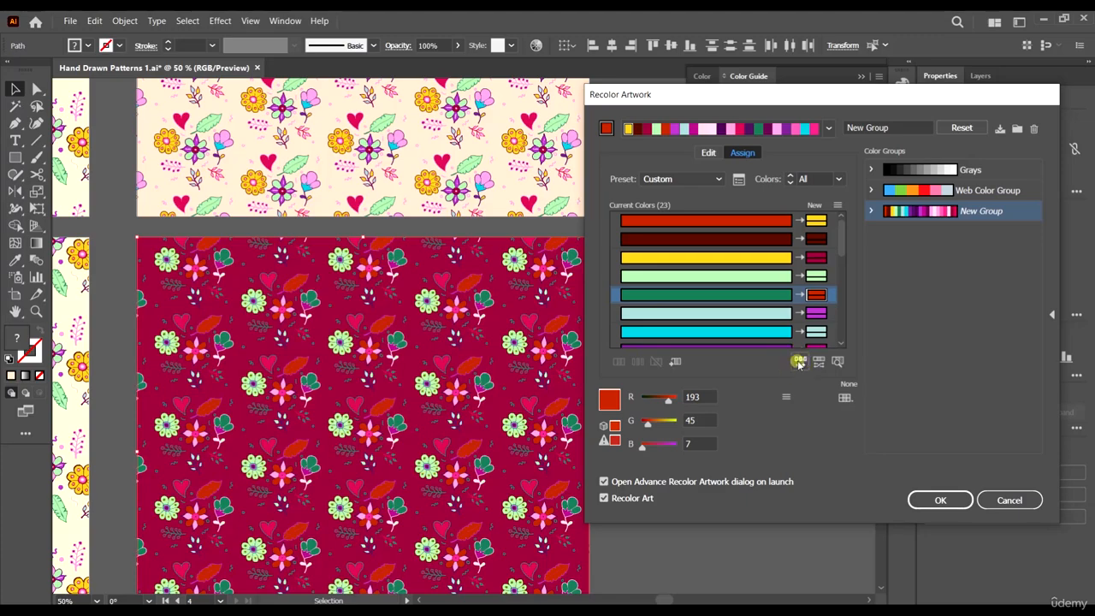
left_click(800, 362)
left_click(799, 362)
left_click(799, 362)
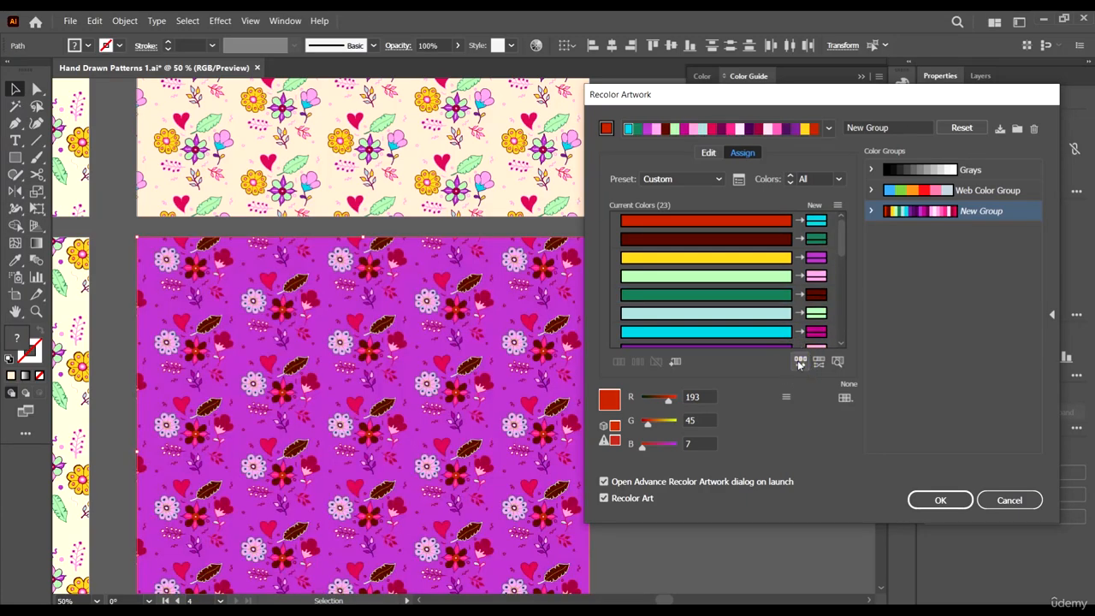
left_click(799, 362)
left_click(798, 362)
left_click(798, 362)
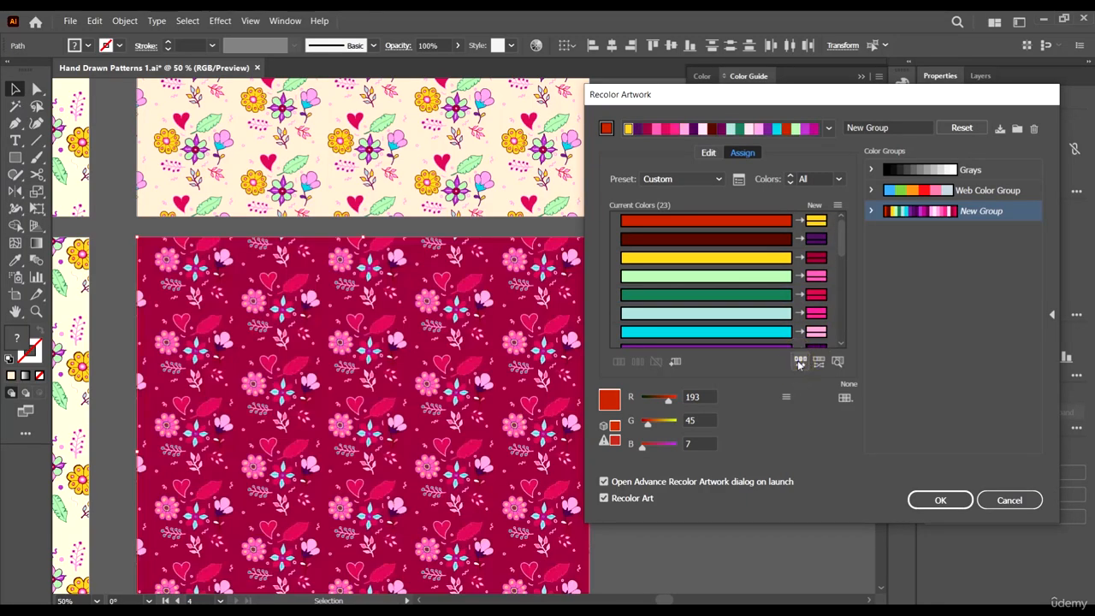
left_click(799, 361)
left_click(799, 362)
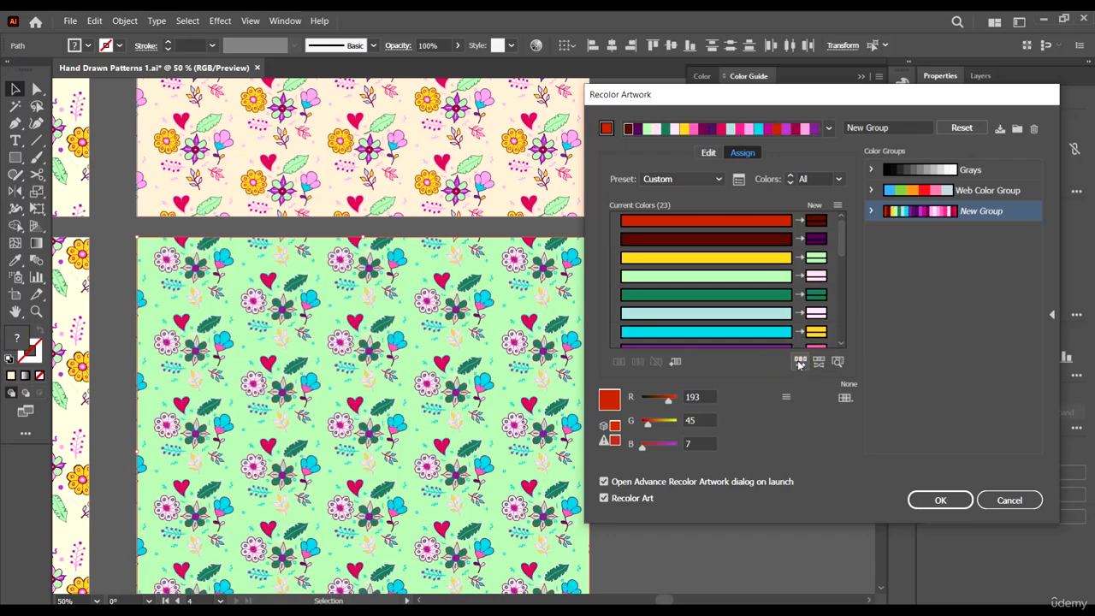
left_click(799, 361)
left_click(798, 362)
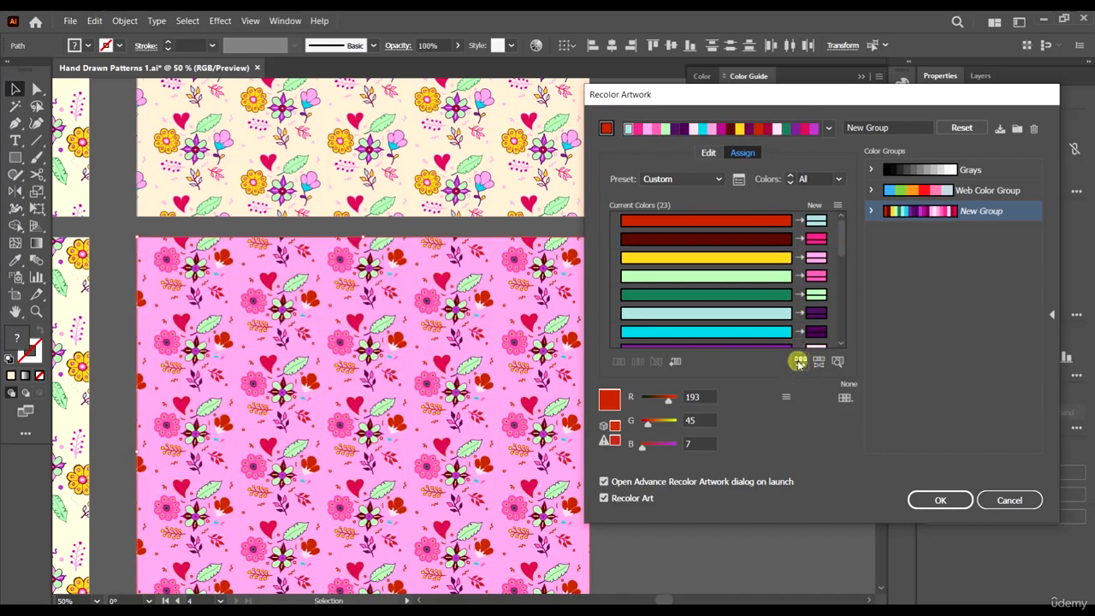
left_click(799, 362)
left_click(799, 362)
left_click(799, 362)
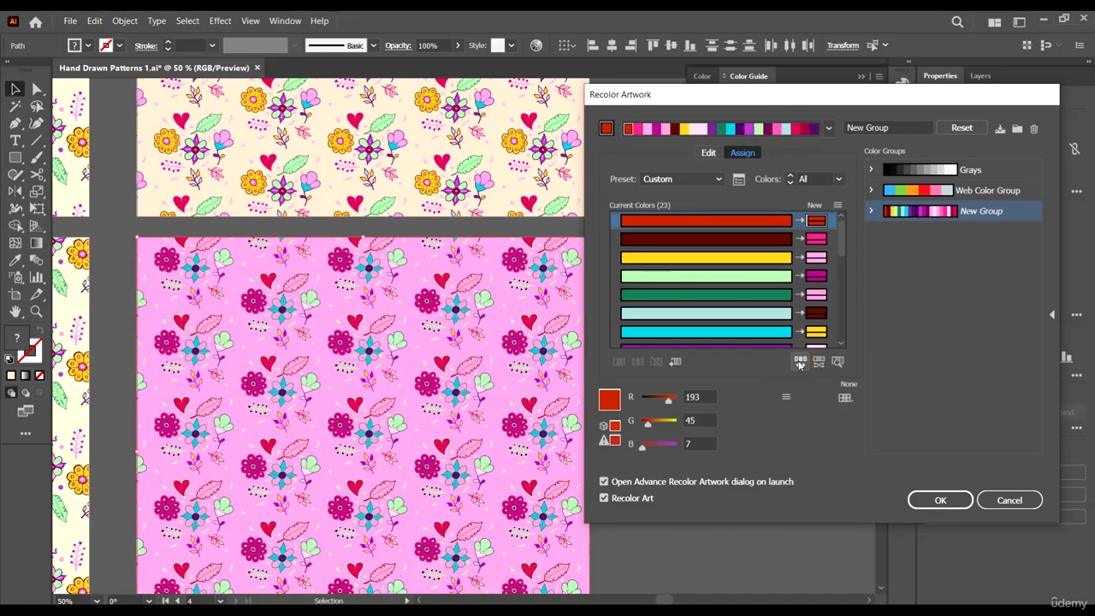
left_click(799, 362)
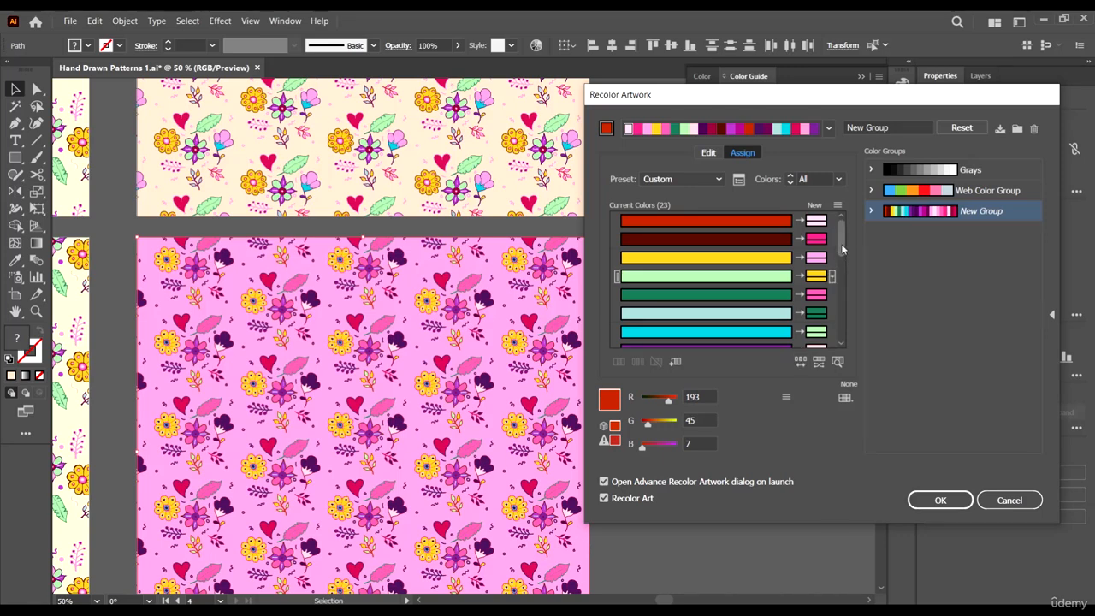
Save the shuffled colors as a new color group and rename it New Group1
scroll(844, 251, "down", 2)
scroll(847, 246, "up", 2)
left_click(842, 237)
left_click(1018, 130)
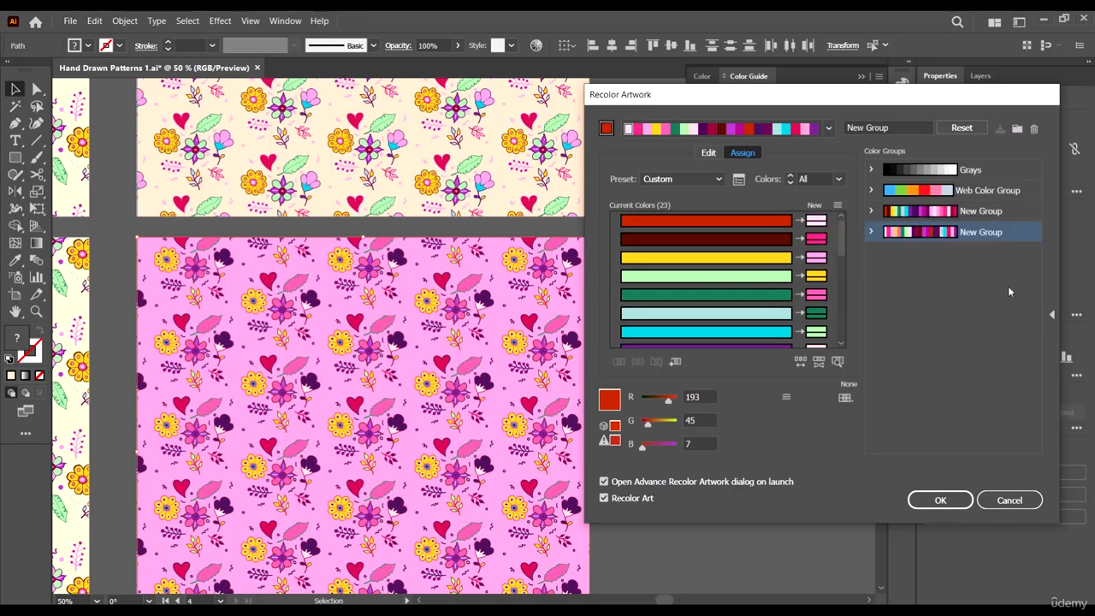
double_click(989, 233)
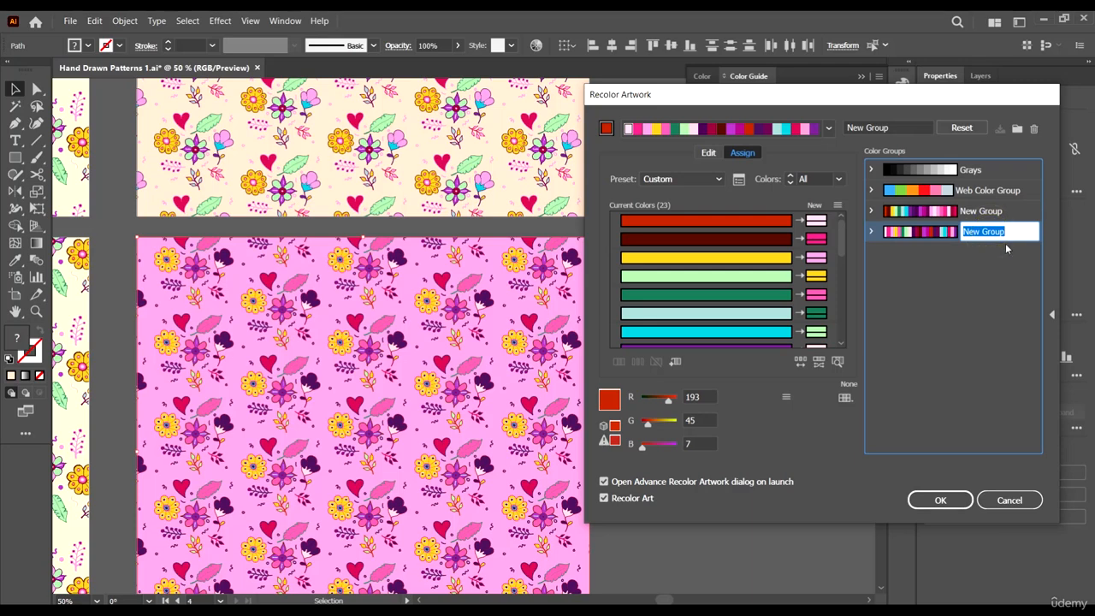
left_click(1011, 230)
type("1")
left_click(1007, 278)
Compare New Group and New Group1 on the pattern by applying them alternately, ending on New Group1
left_click(1001, 211)
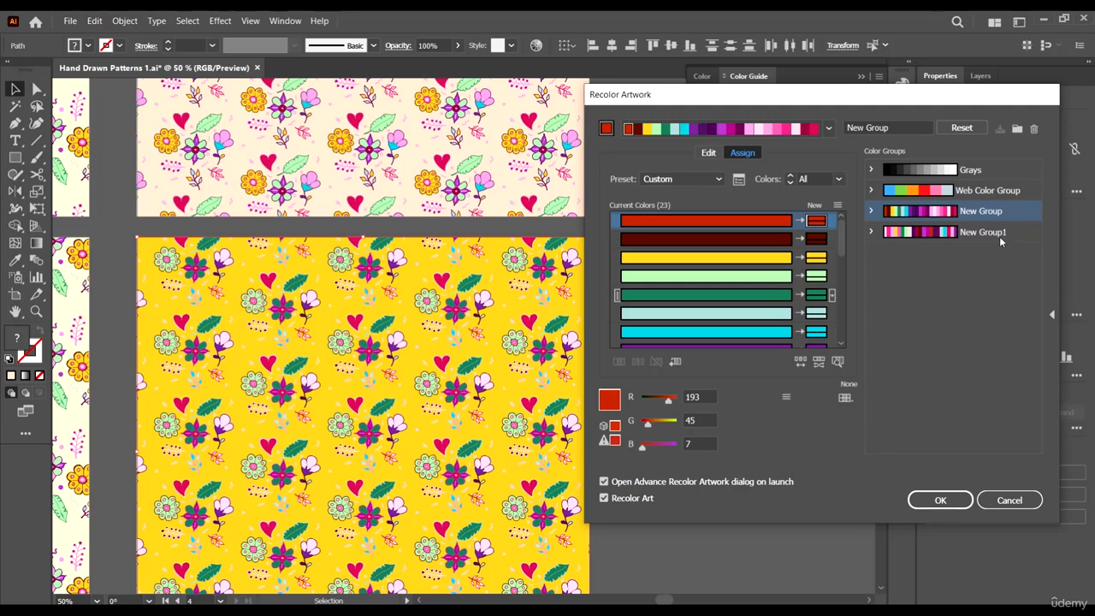
left_click(990, 233)
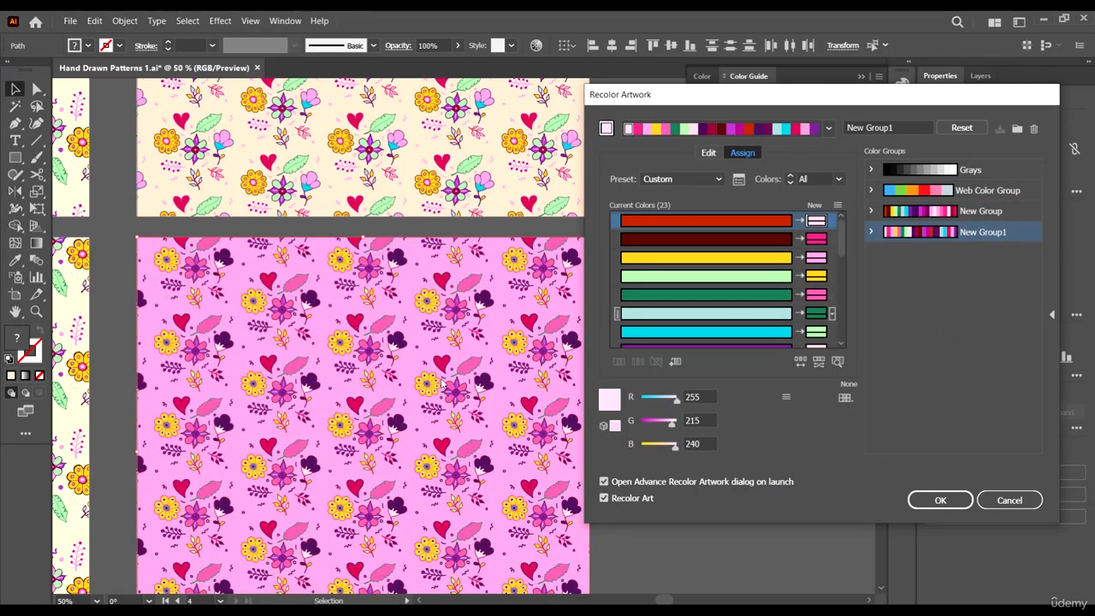
left_click(988, 216)
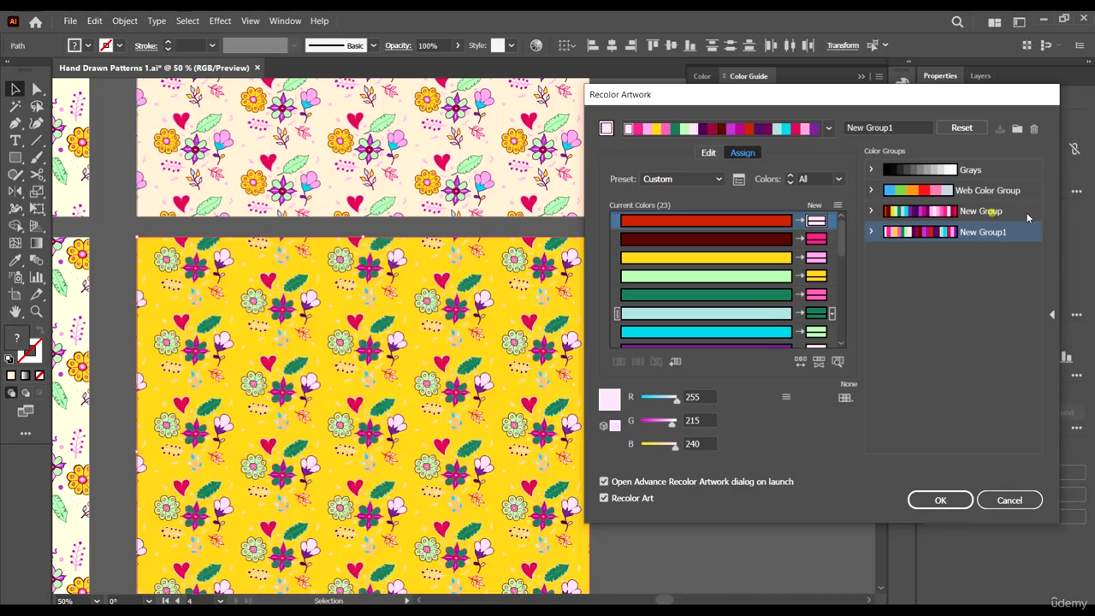
left_click(989, 231)
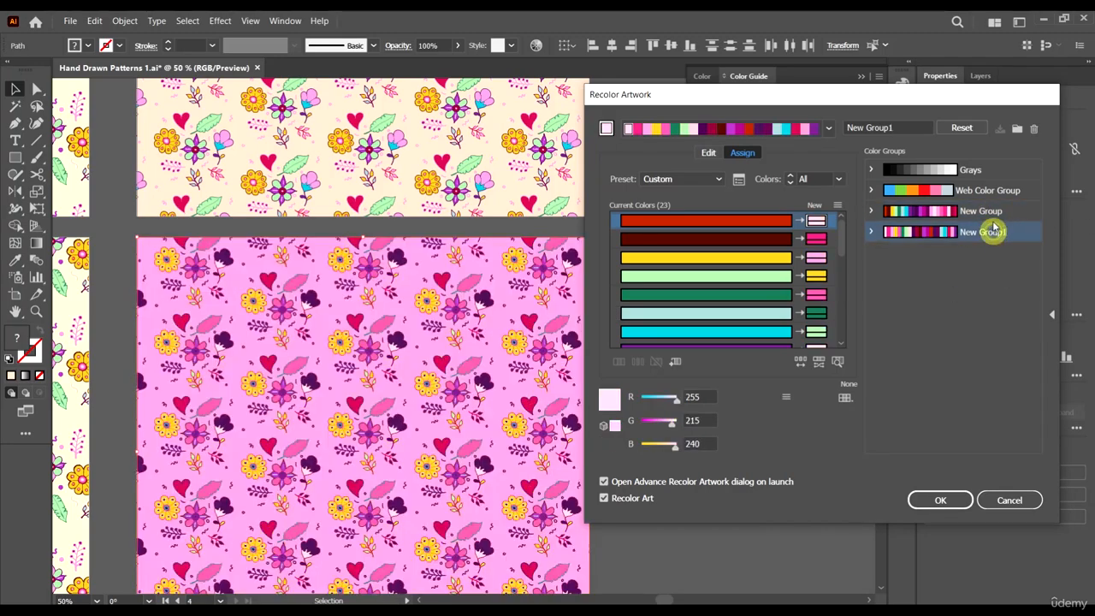
left_click(989, 214)
left_click(990, 233)
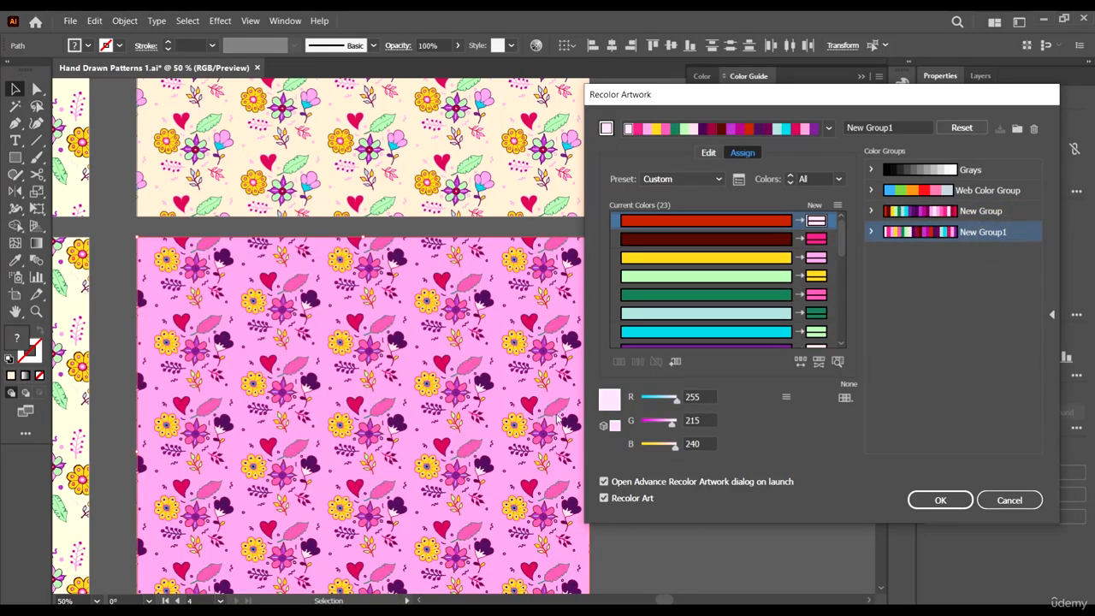
Randomly change the color order of New Group1 until the pattern has a yellow background with pink, purple and brown flowers
left_click(800, 361)
left_click(800, 361)
left_click(800, 362)
left_click(801, 362)
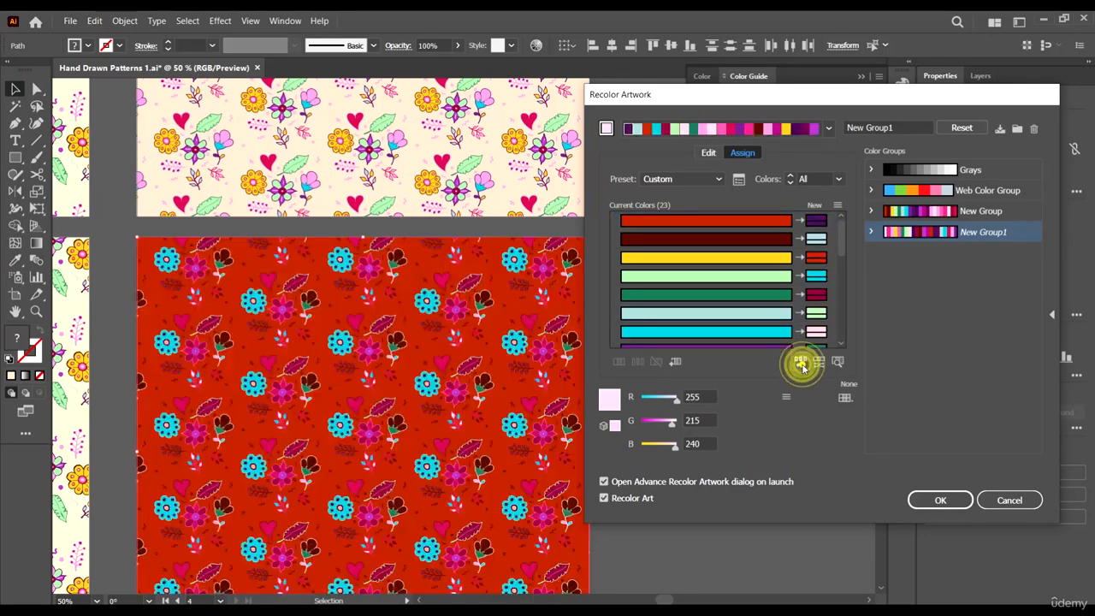
left_click(801, 363)
Limit the colors to the Flowers swatch library from the Nature set, and replace that limit with the Foliage library
left_click(845, 397)
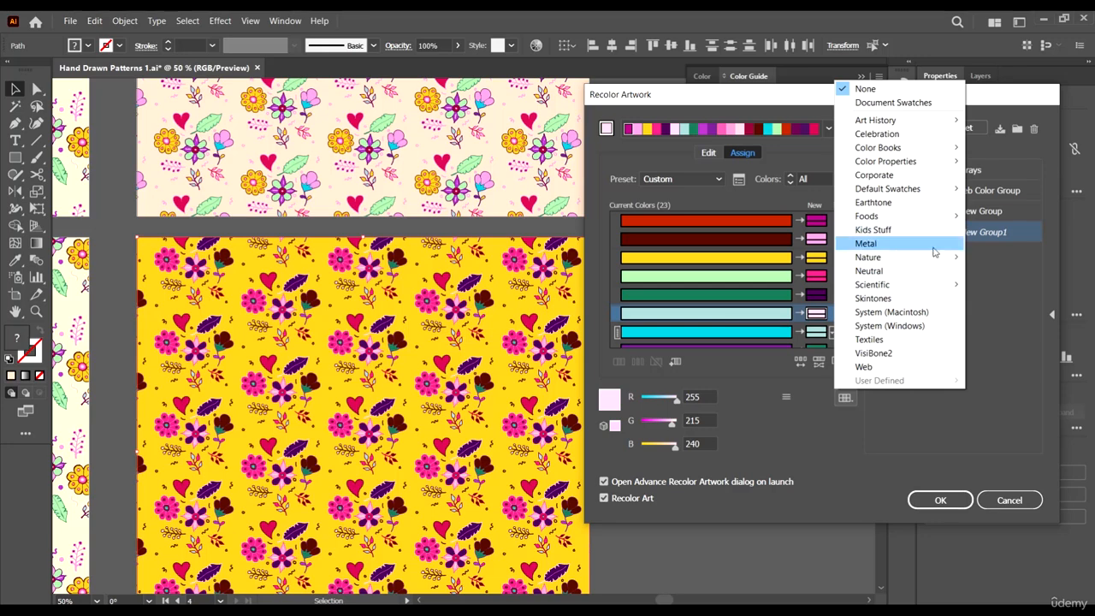
left_click(903, 257)
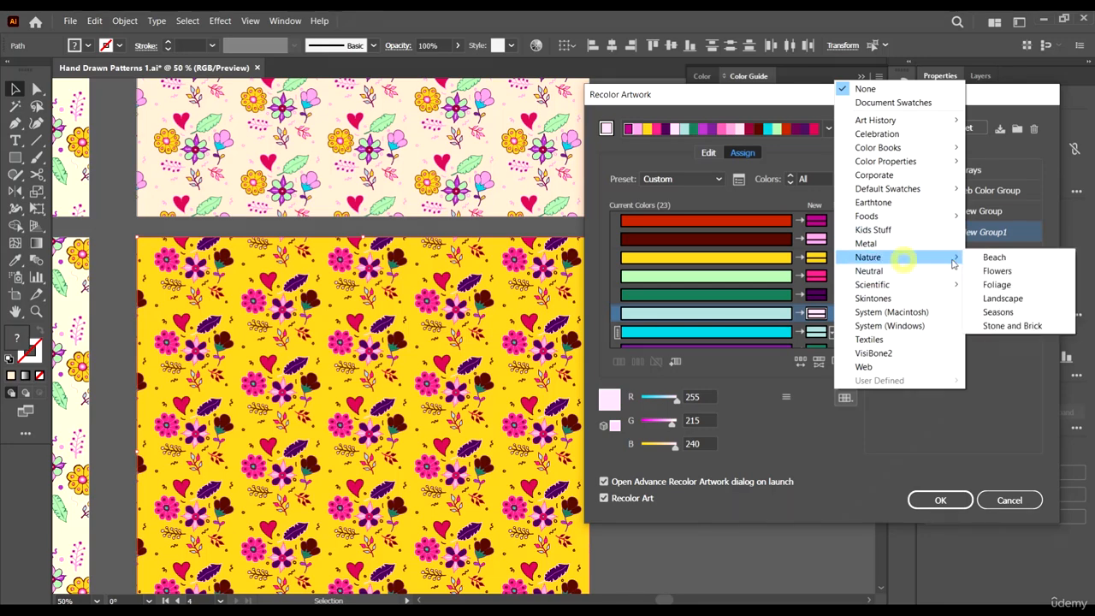
left_click(998, 271)
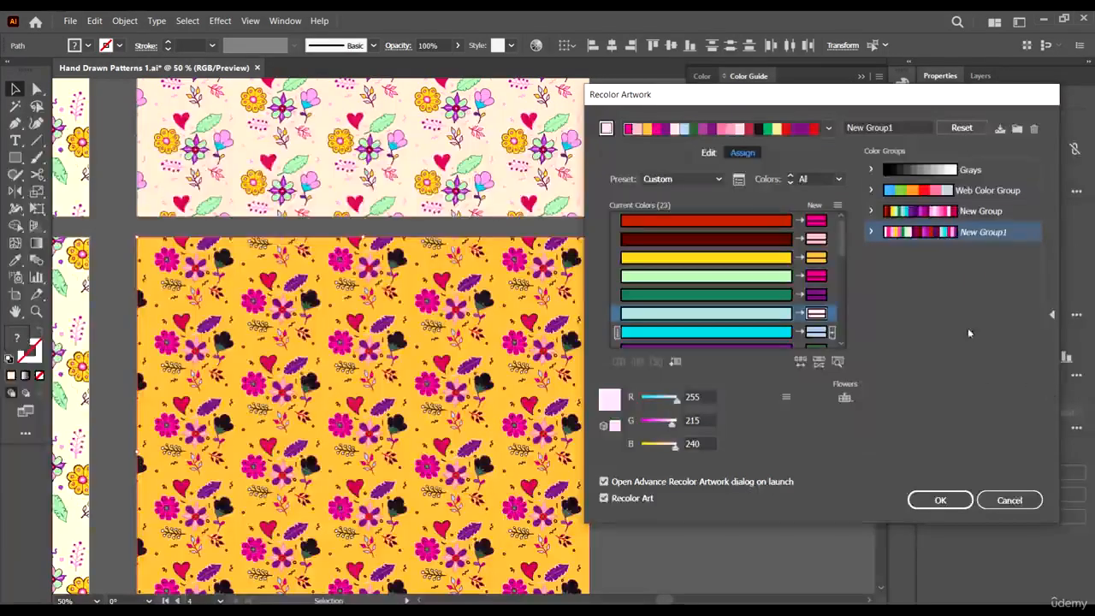
left_click(850, 400)
mouse_move(934, 262)
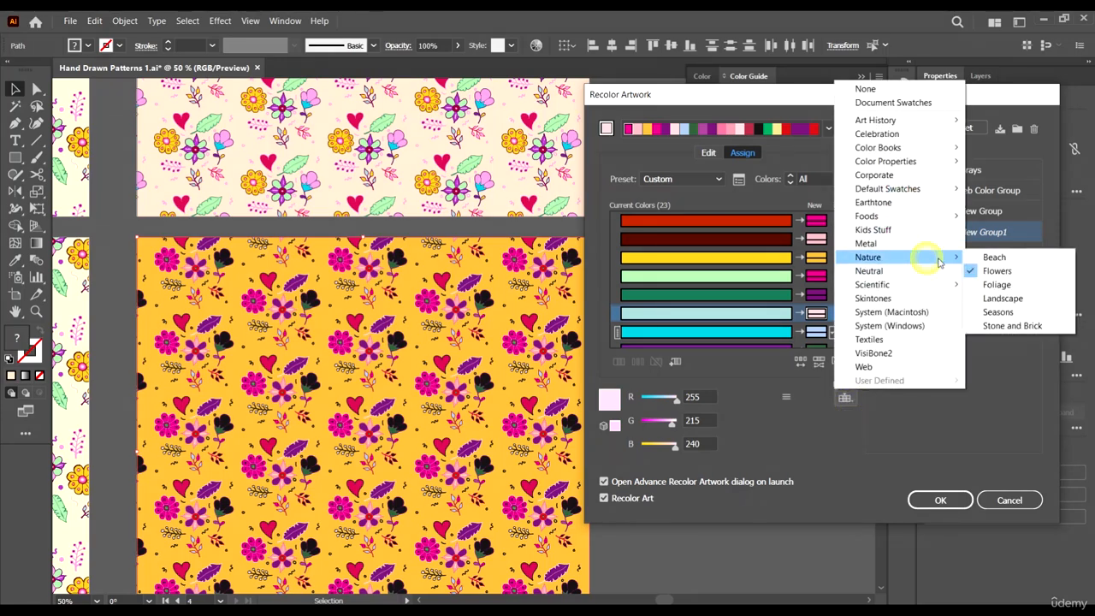
left_click(997, 285)
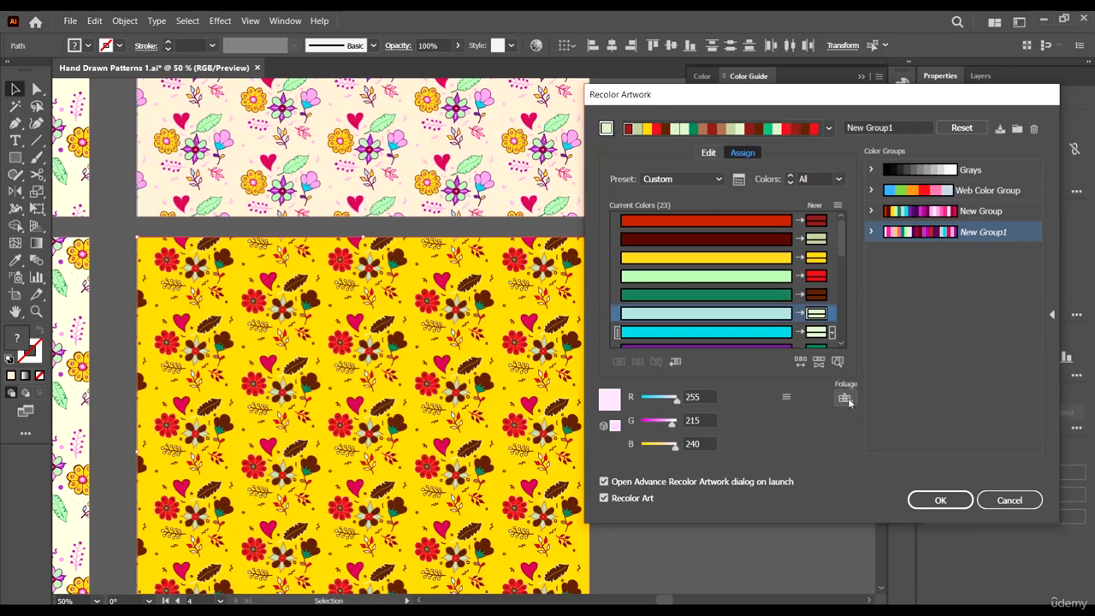
Try the Complementary, Complementary 2, Left Complement and Analogous 2 harmony rules on the pattern
left_click(828, 128)
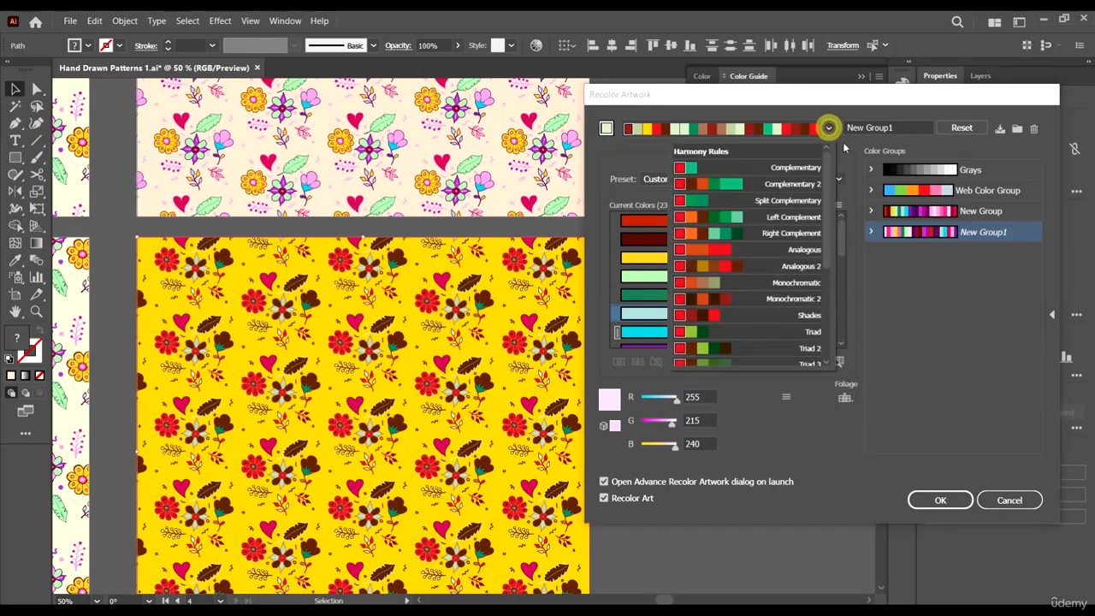
left_click(809, 169)
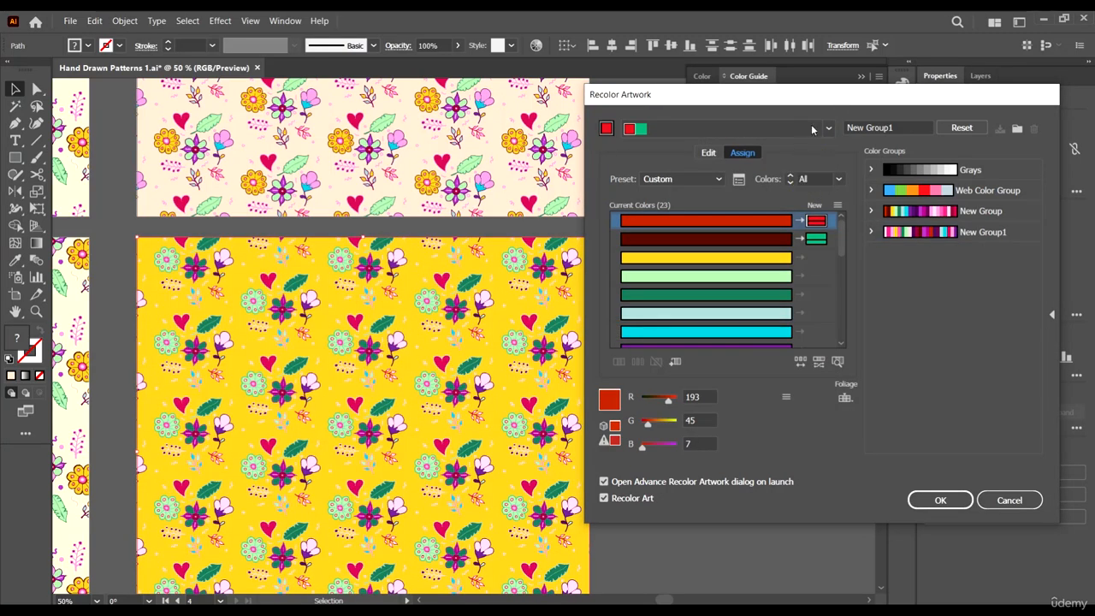
left_click(828, 128)
left_click(808, 168)
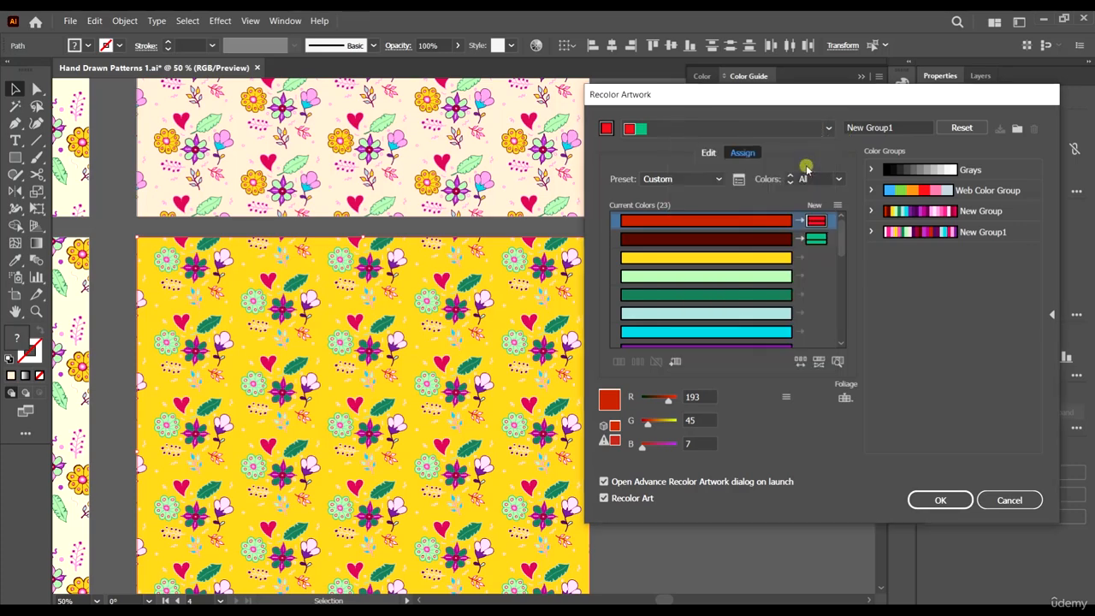
left_click(828, 128)
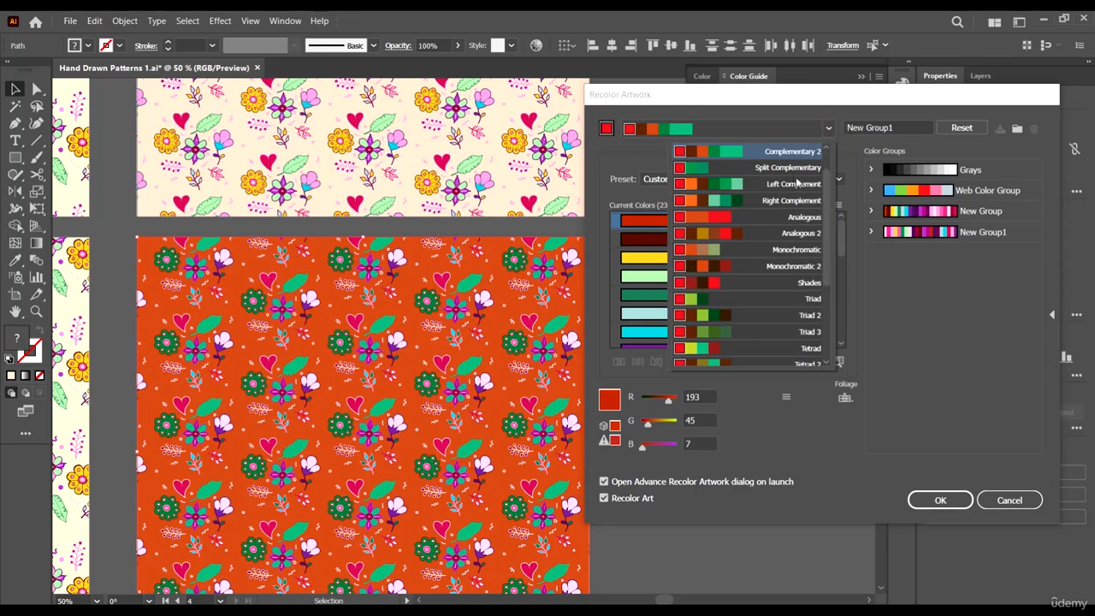
left_click(796, 186)
left_click(828, 129)
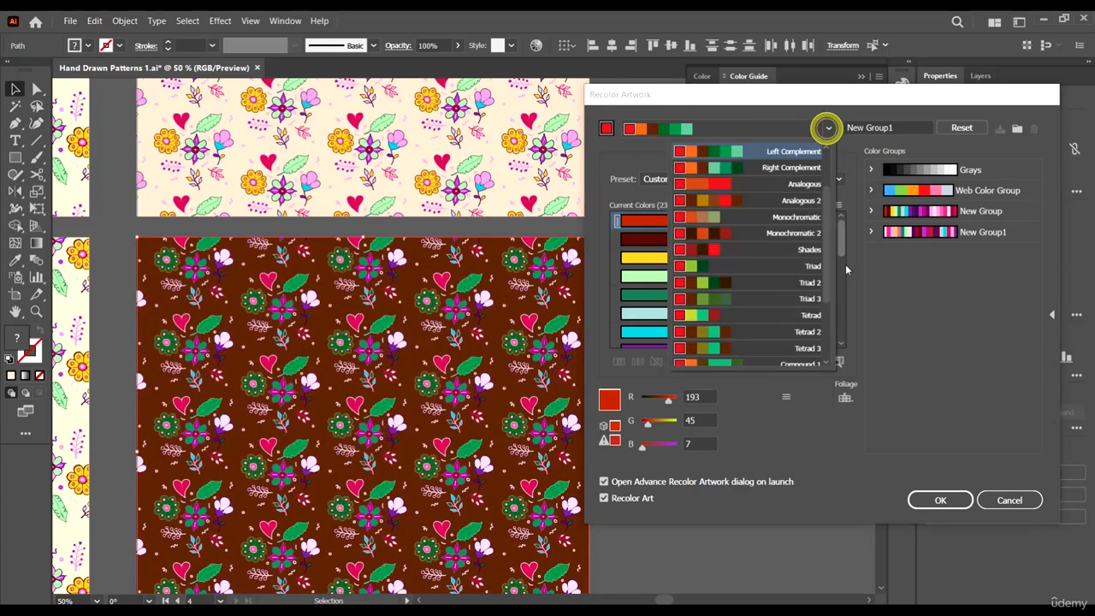
left_click(808, 200)
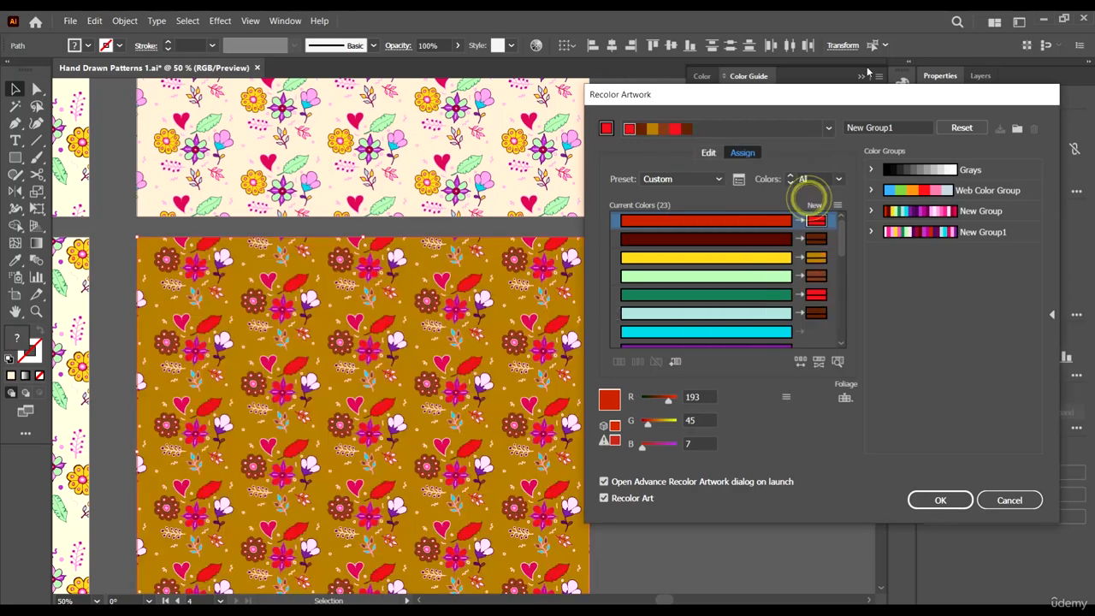
Try the Compound 1, High Contrast 4 and Pentagram harmony rules on the pattern
left_click(828, 128)
left_click(802, 317)
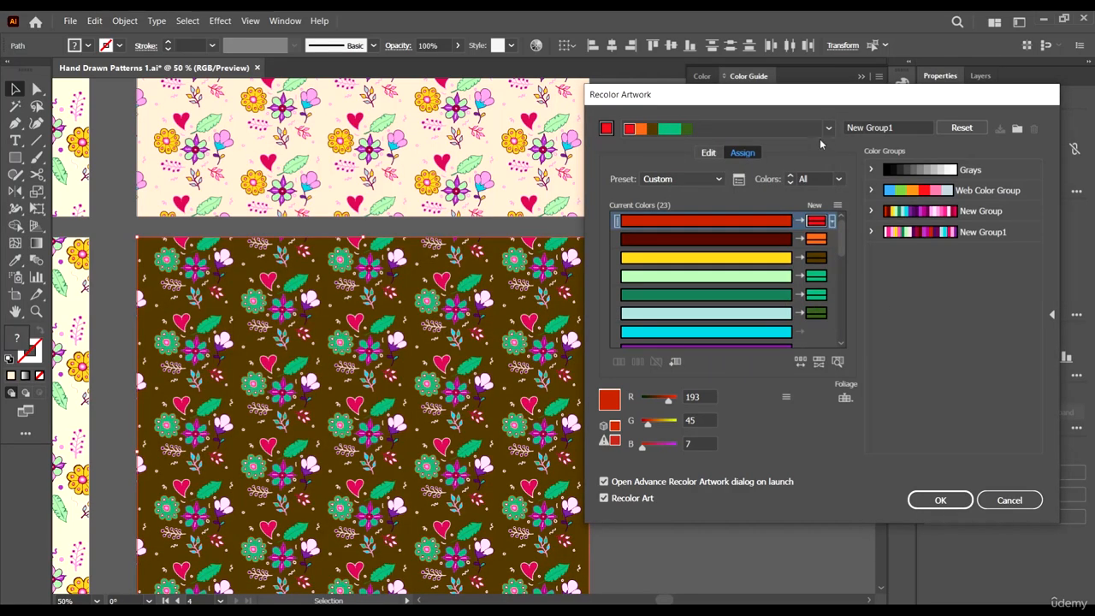
left_click(827, 128)
left_click(797, 338)
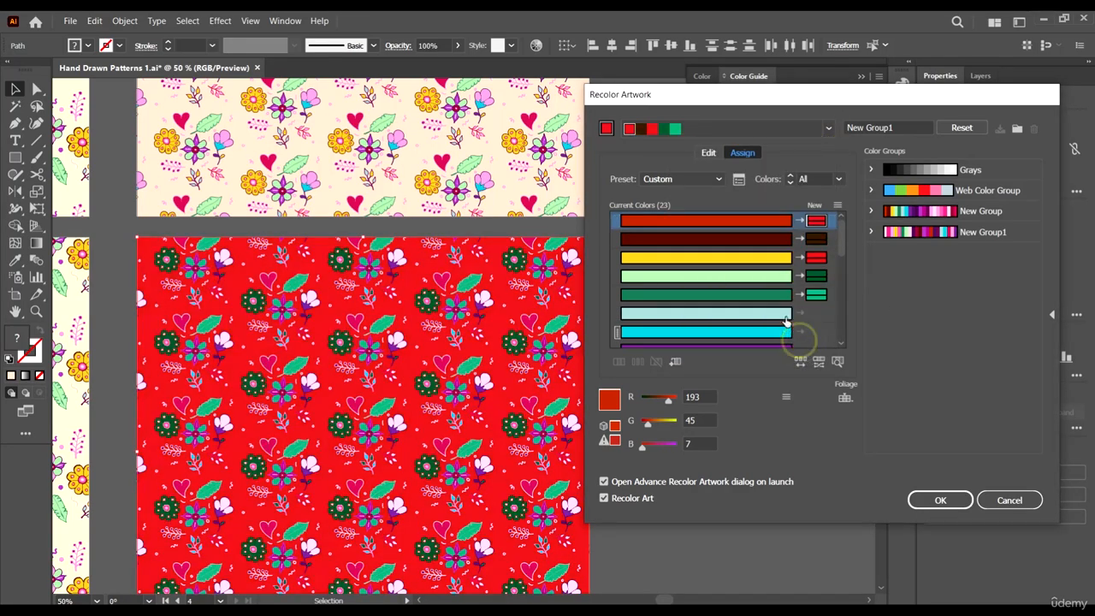
scroll(795, 343, "down", 1)
left_click(829, 129)
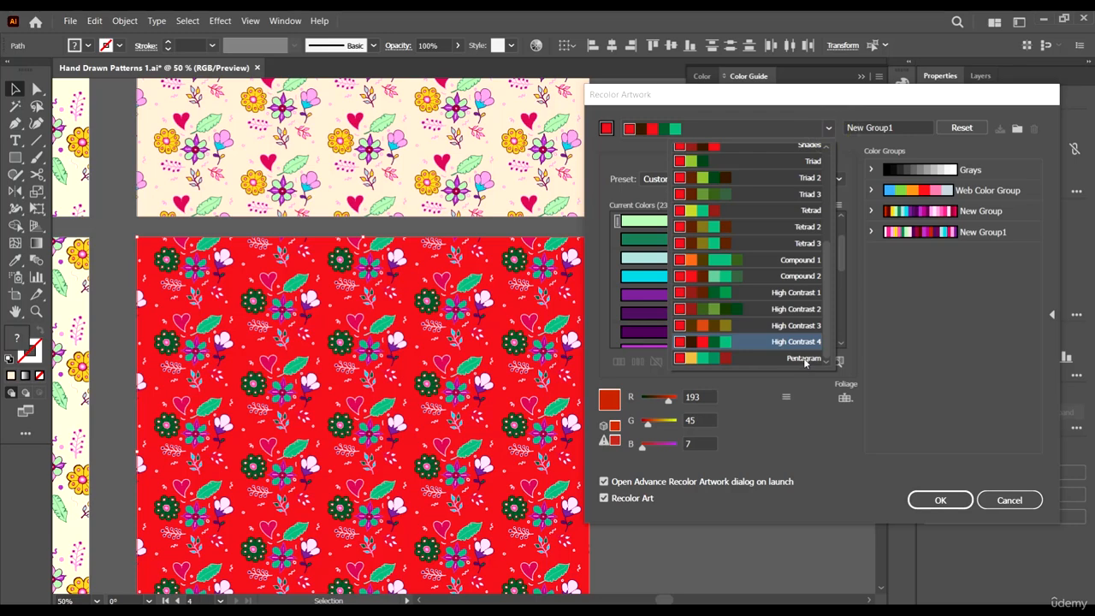
left_click(804, 359)
Try the Tetrad harmony rule and replace it with Triad 2 for a lime green background
left_click(828, 130)
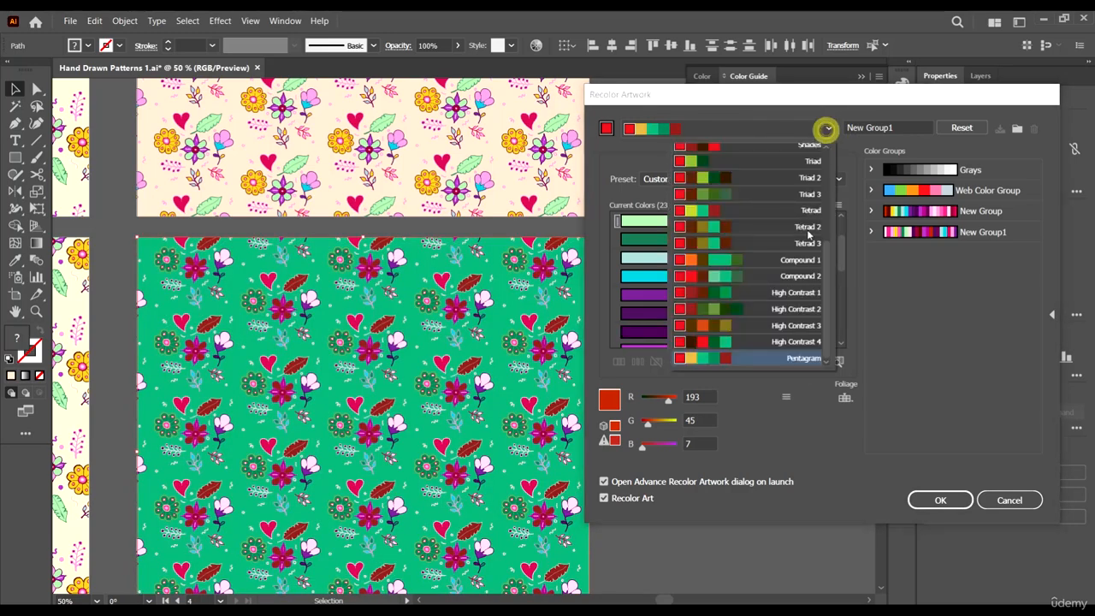
left_click(806, 208)
left_click(826, 129)
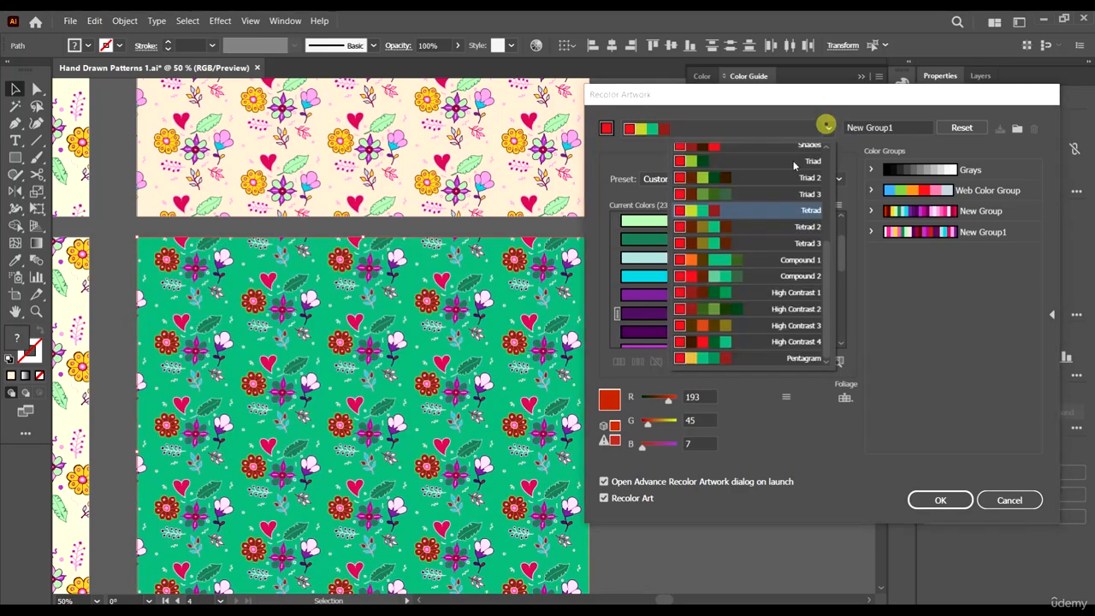
left_click(790, 171)
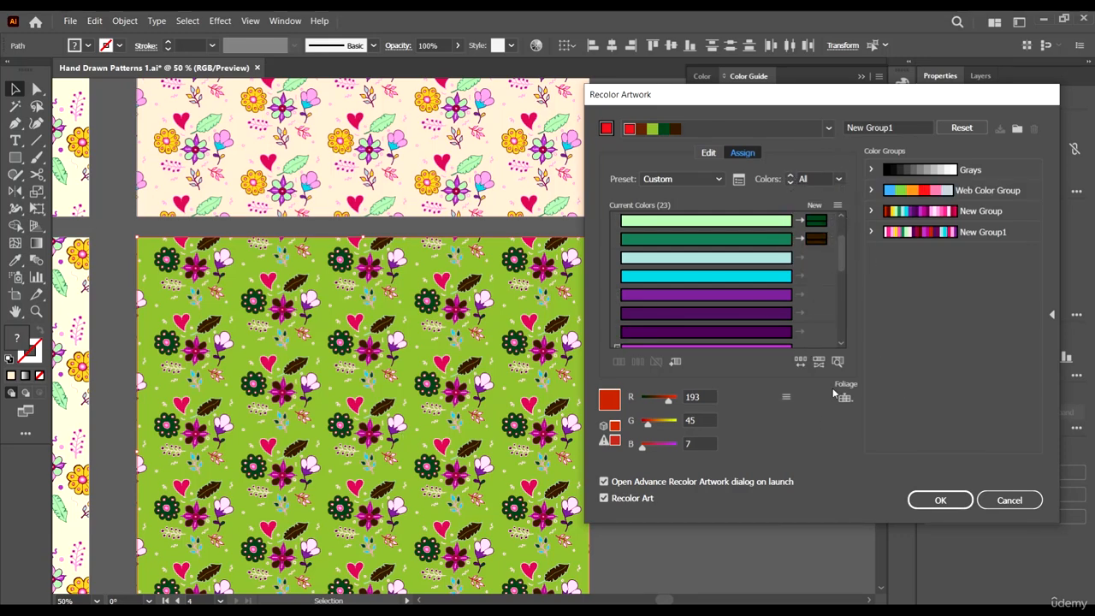
Switch the color sliders to global adjustment and reduce the saturation to -40%
left_click(787, 398)
left_click(817, 507)
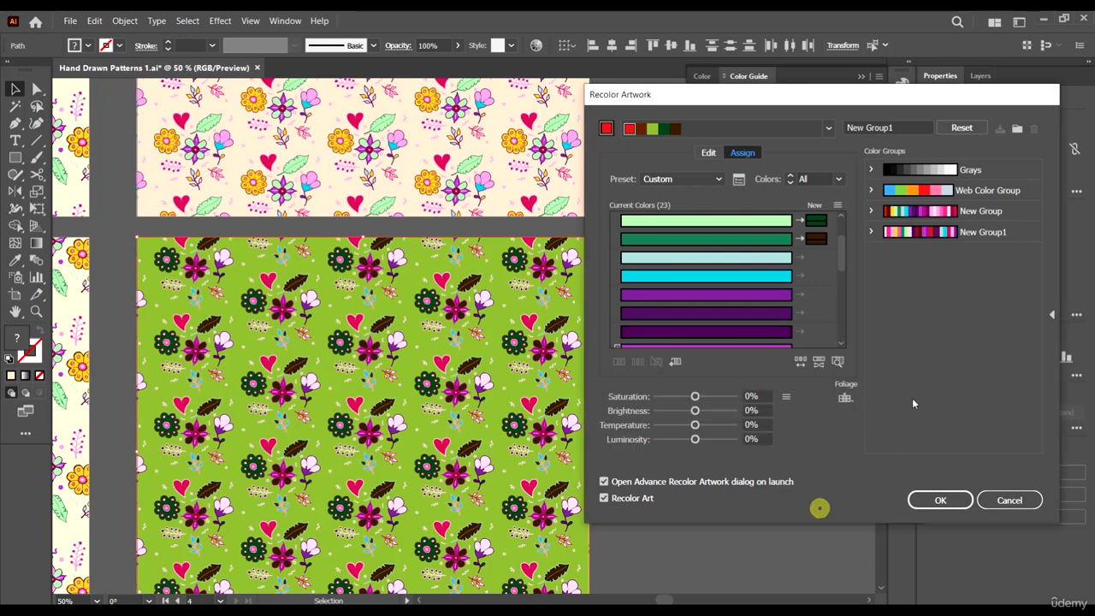
left_click_drag(697, 397, 679, 396)
left_click(680, 396)
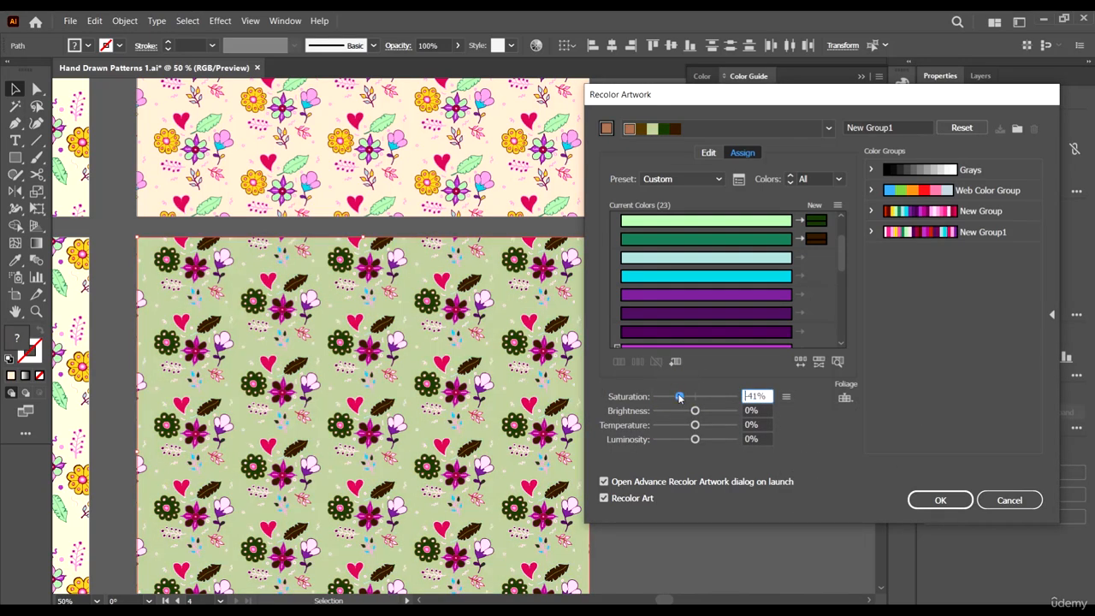
left_click(680, 396)
left_click(681, 397)
left_click(680, 396)
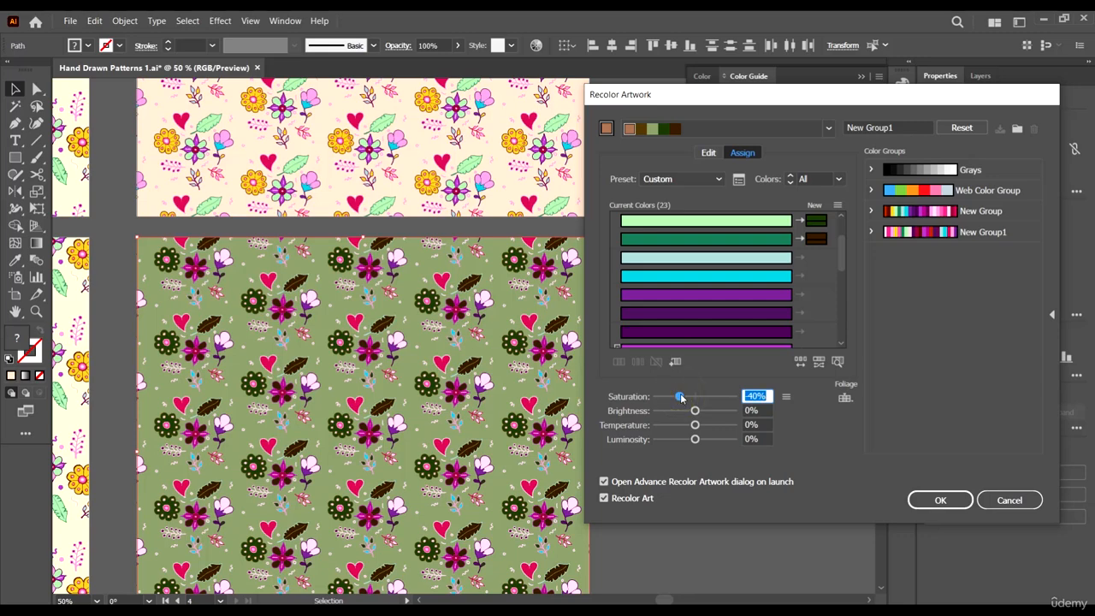
Save the olive green palette as a color group named New Group2 and accept the recoloring
left_click(680, 396)
left_click(680, 396)
left_click(1017, 128)
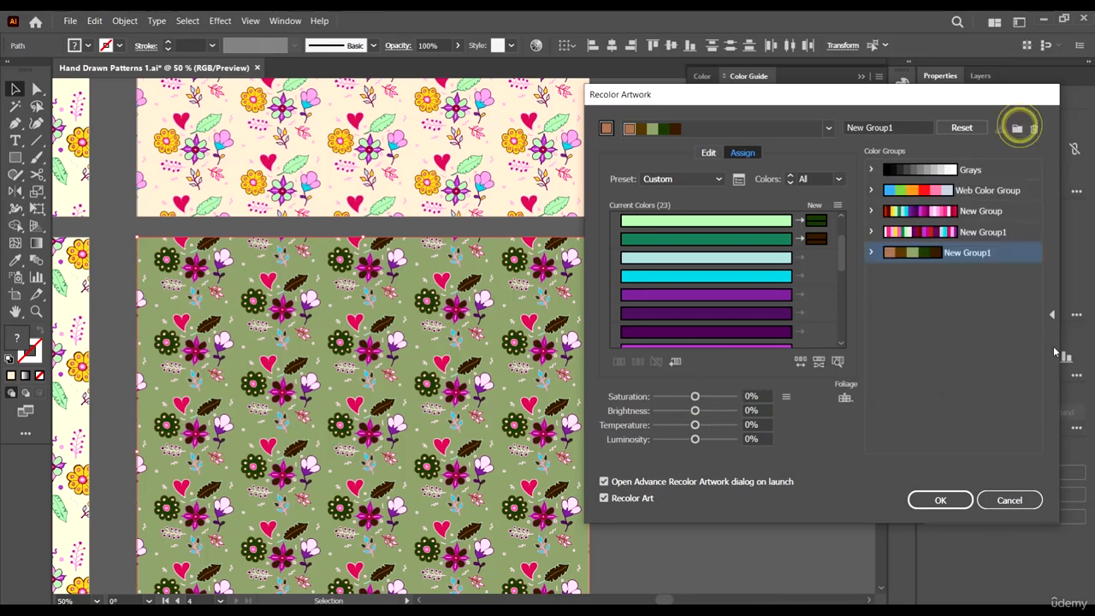
double_click(988, 254)
left_click(1001, 260)
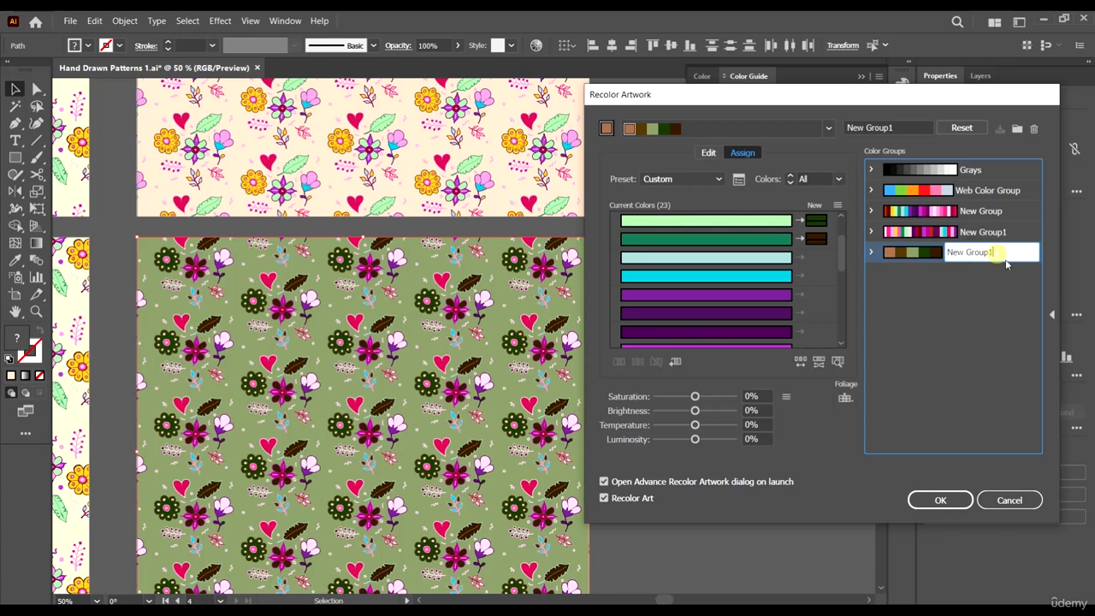
type("2")
key("Return")
left_click(978, 379)
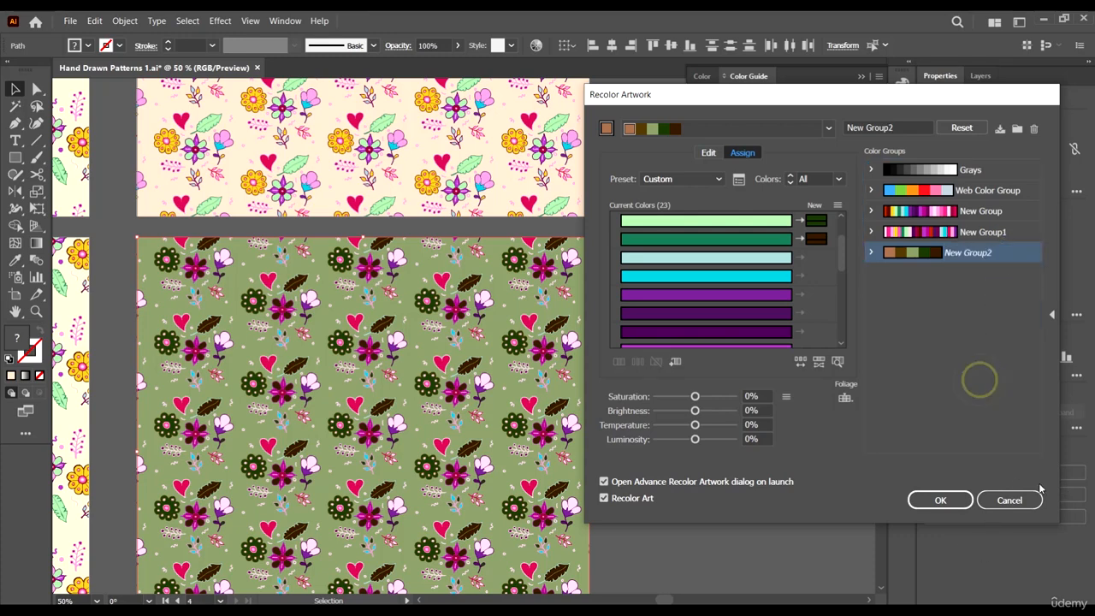
left_click(945, 501)
left_click(799, 330)
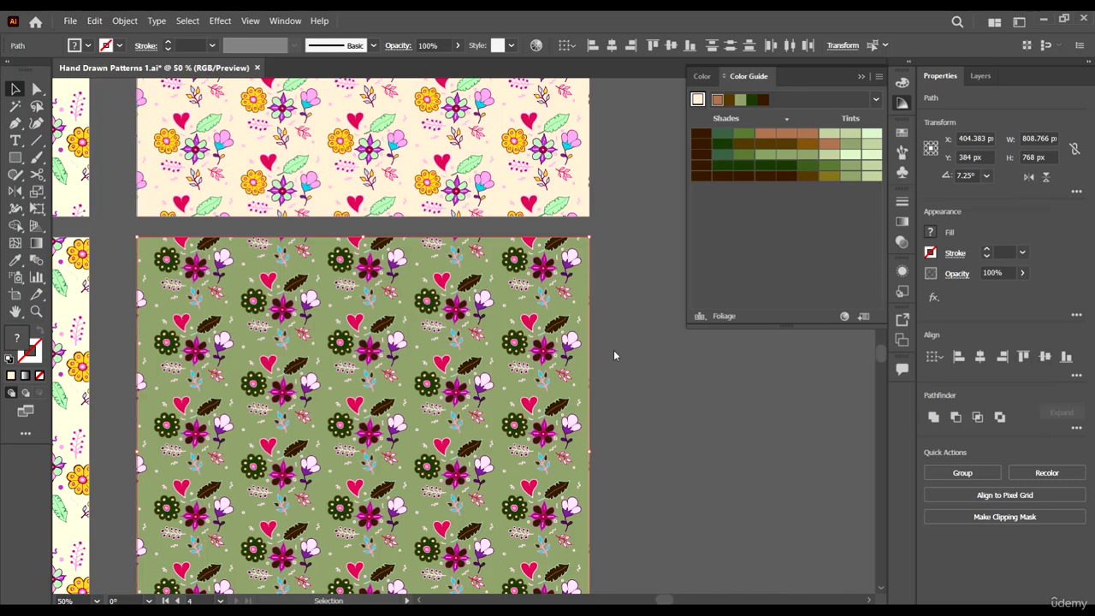
Duplicate the olive green pattern together with its background beside the original
scroll(614, 355, "down", 2)
left_click(684, 452)
scroll(626, 348, "up", 1)
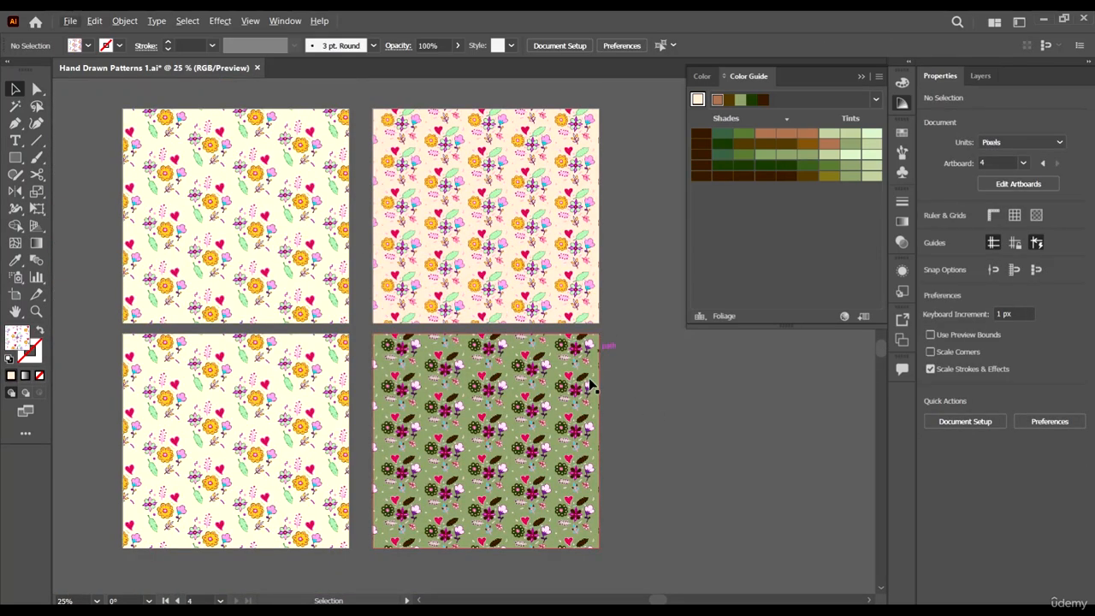
left_click(595, 351)
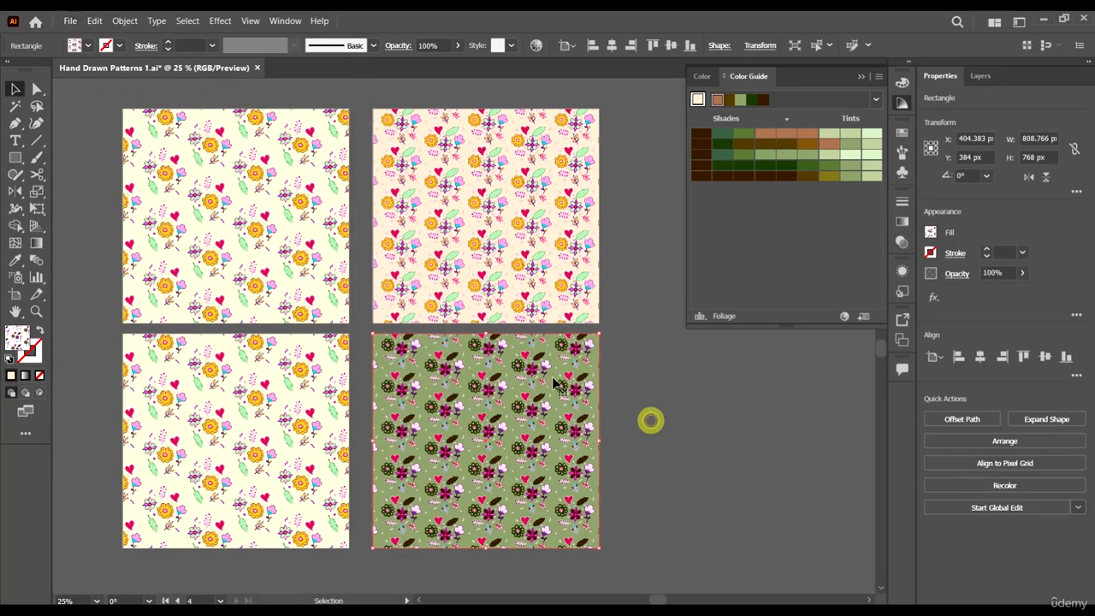
left_click_drag(651, 420, 554, 383)
left_click_drag(558, 421, 761, 451)
scroll(759, 402, "right", 2)
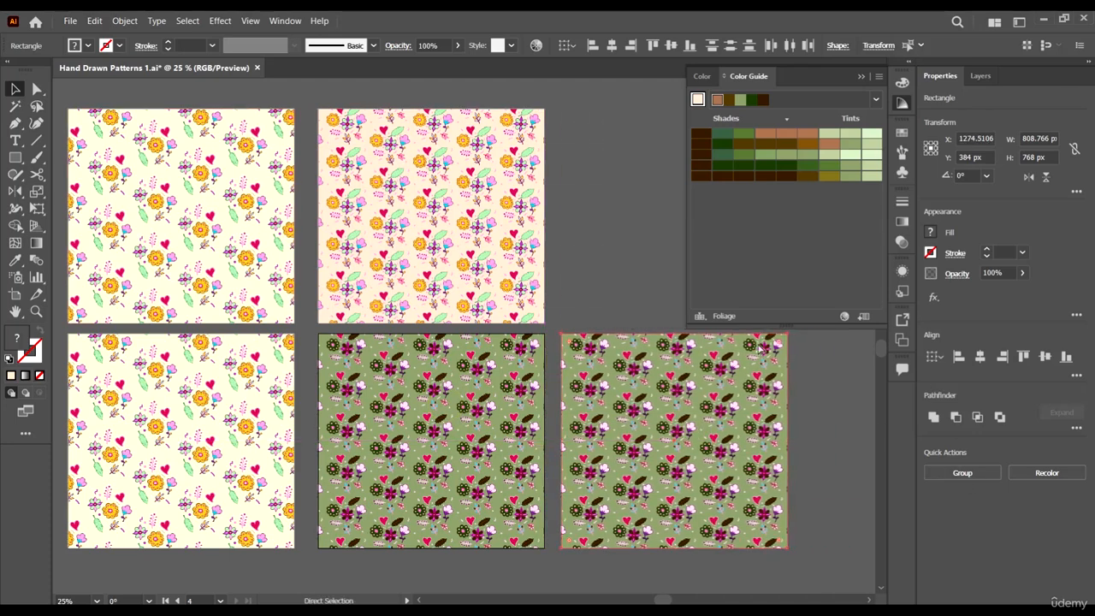
Recolor the duplicated pattern with the New Group color group after trying New Group1, giving it a mint green background
left_click(843, 317)
left_click_drag(834, 97, 886, 40)
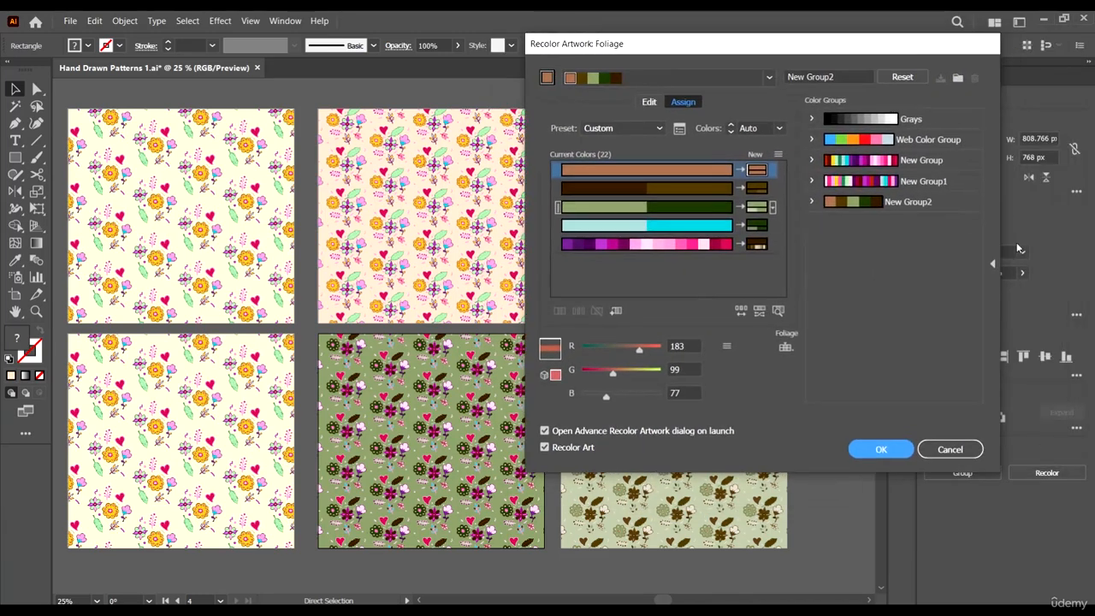
left_click(931, 183)
left_click(934, 162)
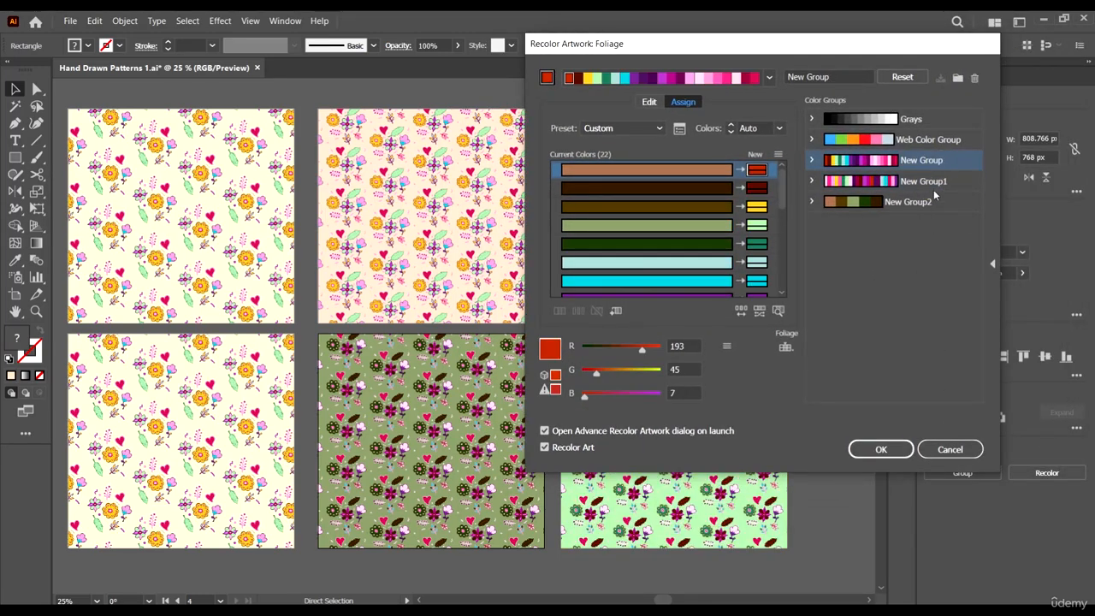
left_click(881, 449)
Duplicate the mint green pattern beside itself and recolor the copy with the New Group1 color group for a yellow background
scroll(601, 400, "right", 2)
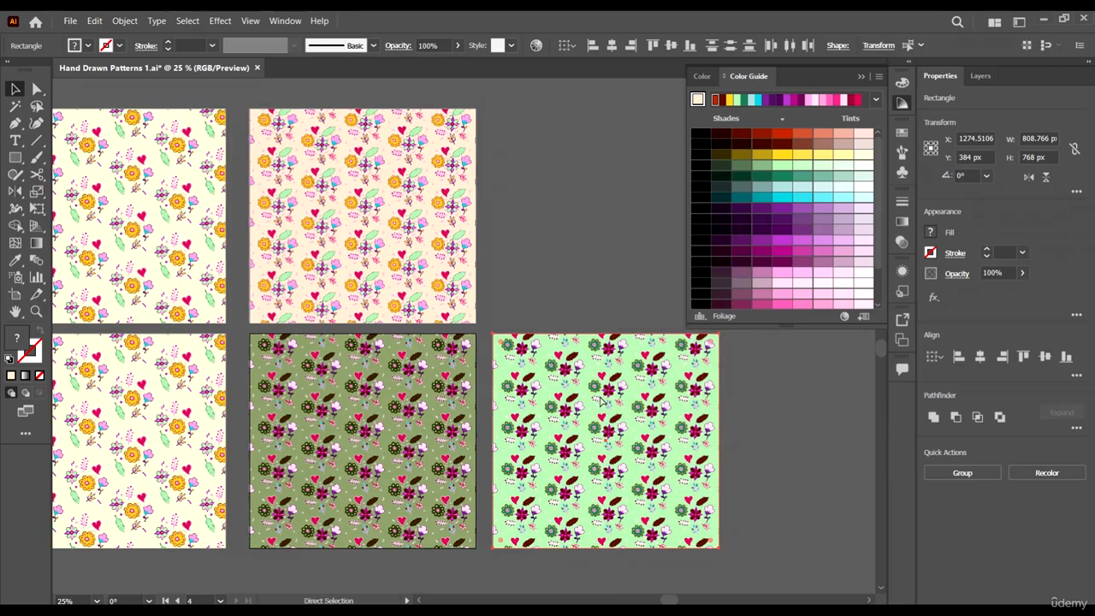
left_click_drag(652, 398, 898, 398)
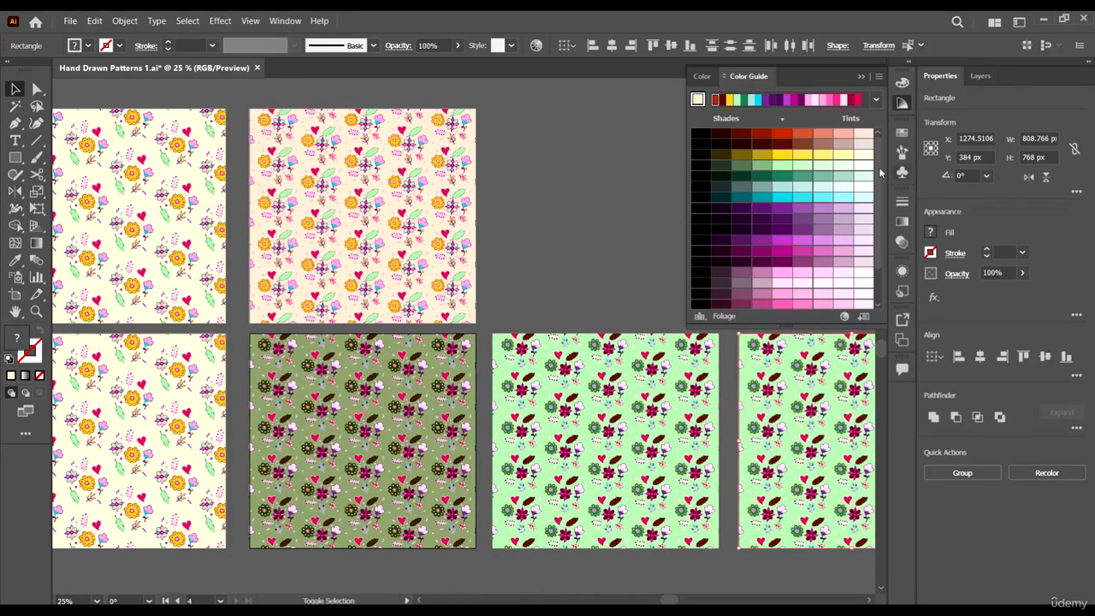
left_click(845, 316)
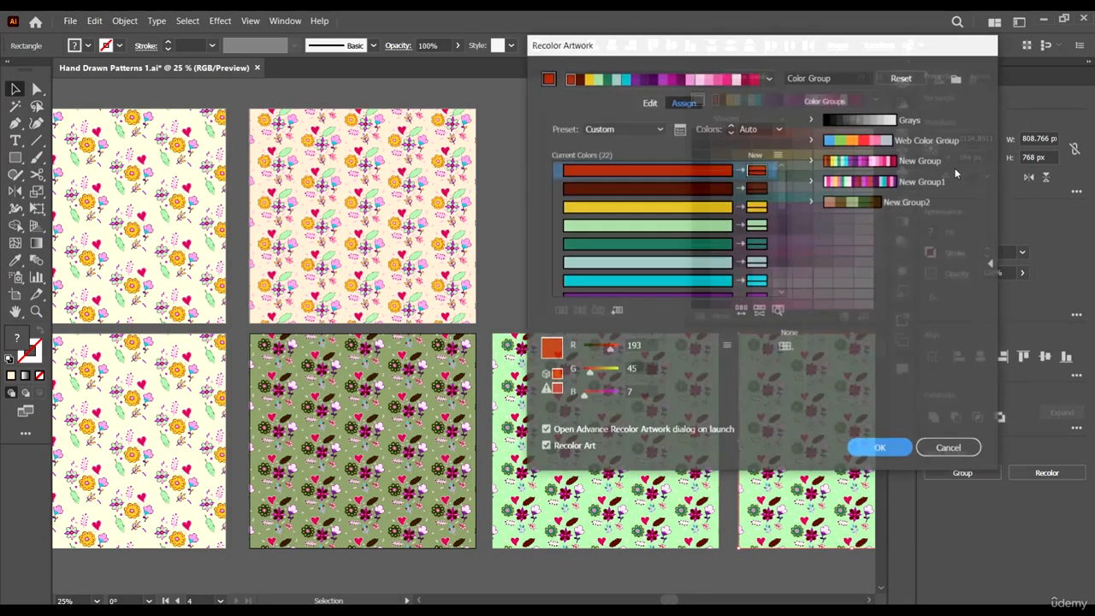
left_click(938, 140)
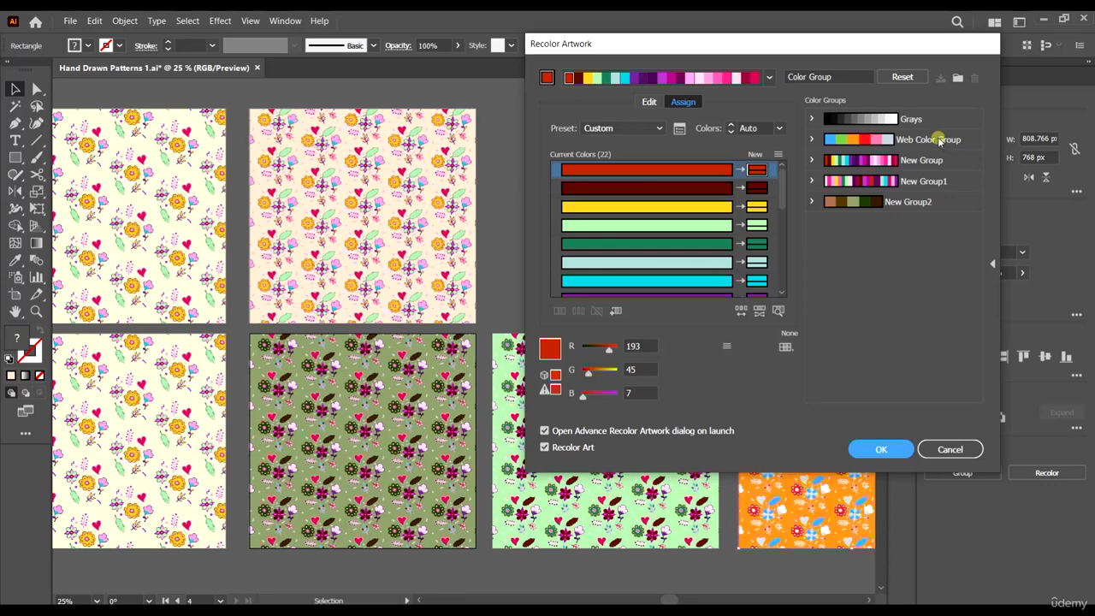
left_click(922, 160)
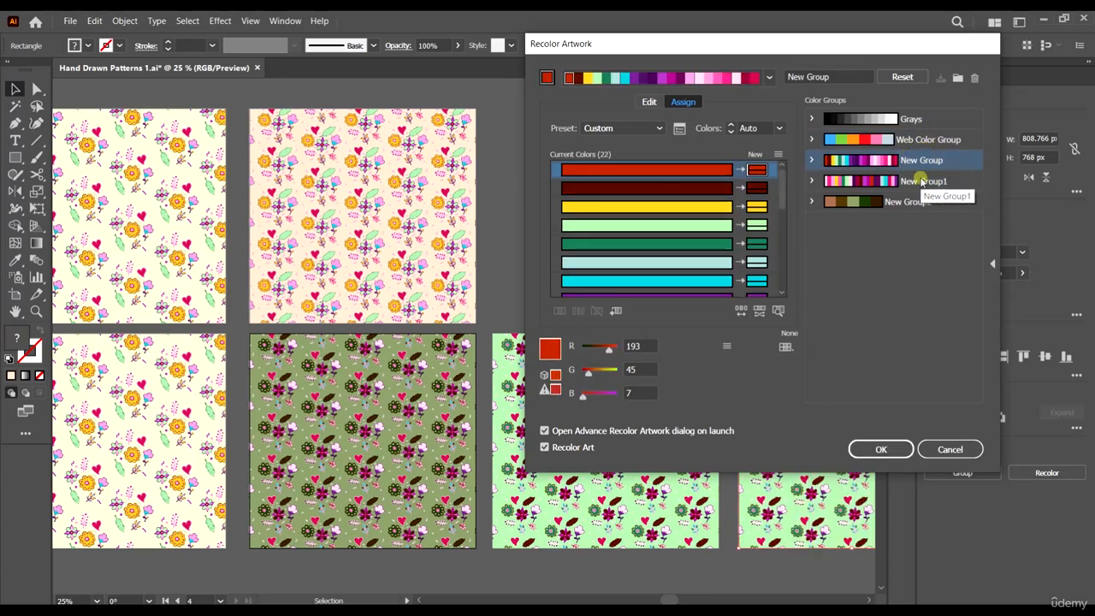
left_click(922, 180)
left_click(881, 449)
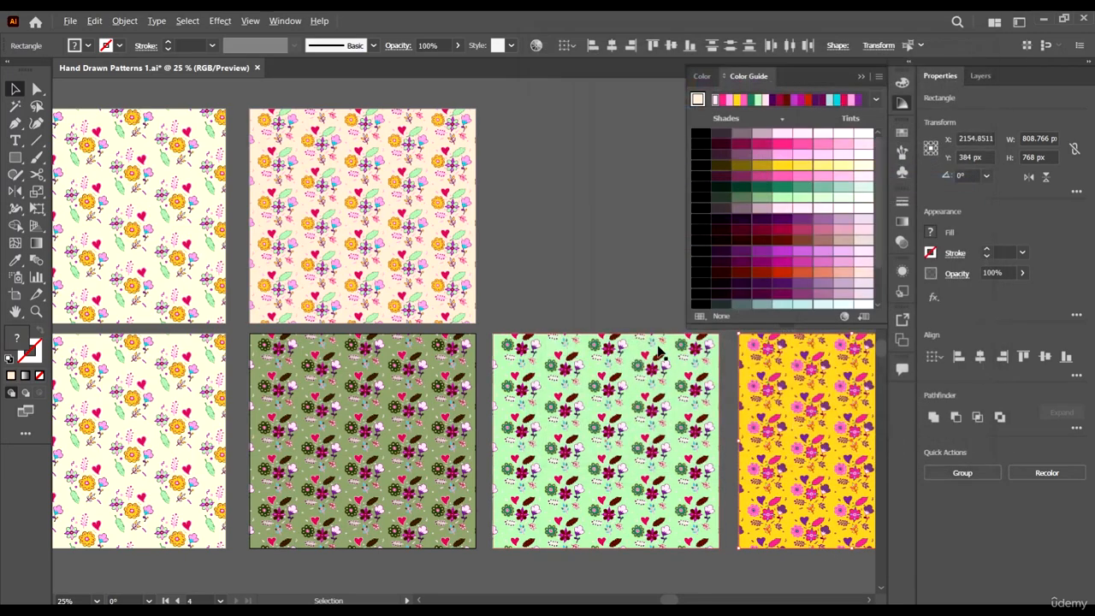
Examine the recolored pattern variations together and the yellow one up close
key("ctrl+minus")
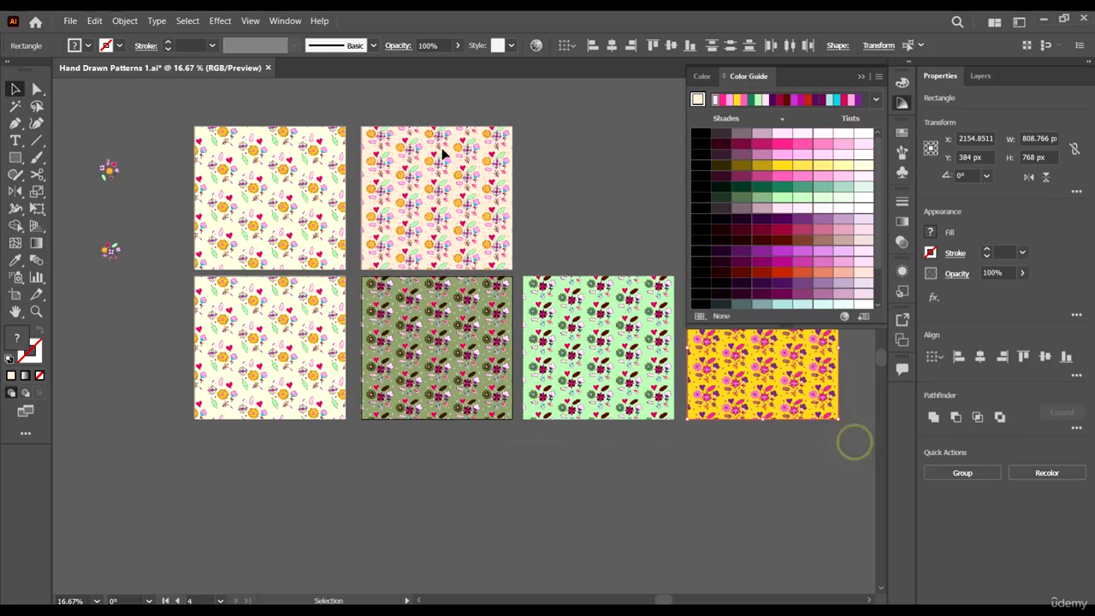
left_click_drag(854, 442, 367, 98)
scroll(640, 420, "up", 2)
scroll(423, 307, "down", 3)
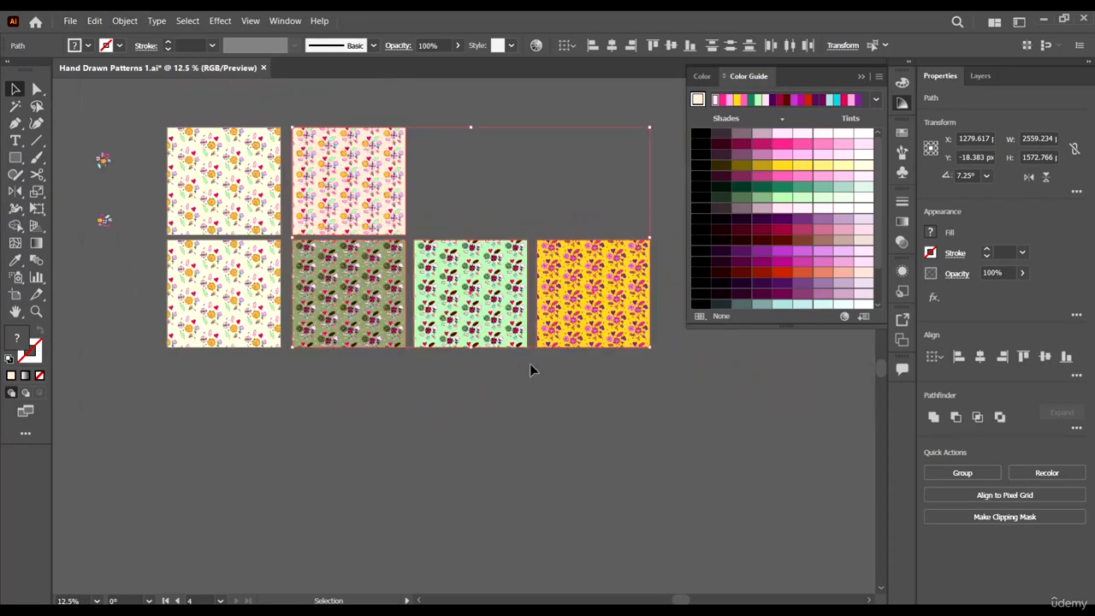
scroll(531, 364, "up", 1)
left_click(617, 464)
scroll(567, 317, "up", 3)
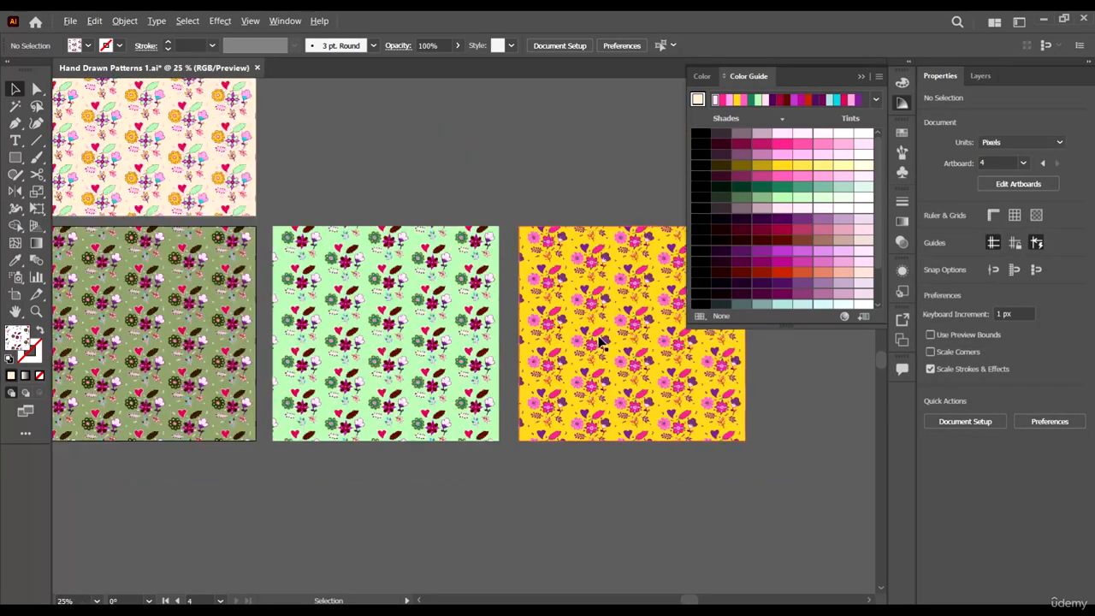
scroll(594, 342, "down", 1)
scroll(736, 393, "up", 4)
Try a purple Color Guide swatch on the yellow variation's pattern rectangle and undo the fill
left_click(689, 342)
scroll(667, 342, "down", 1)
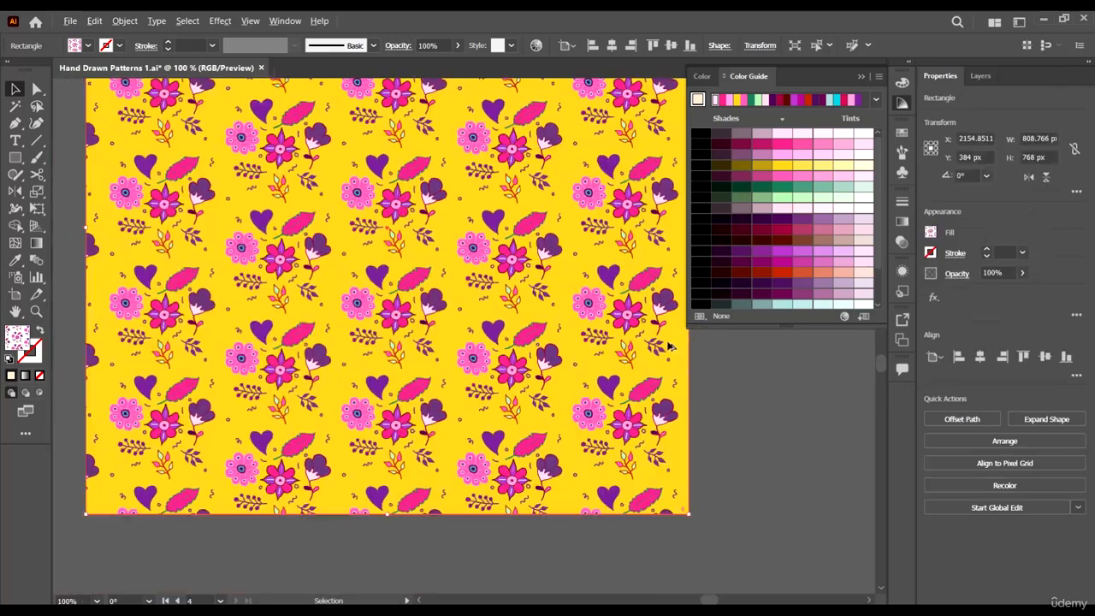
scroll(800, 209, "down", 3)
scroll(800, 231, "up", 1)
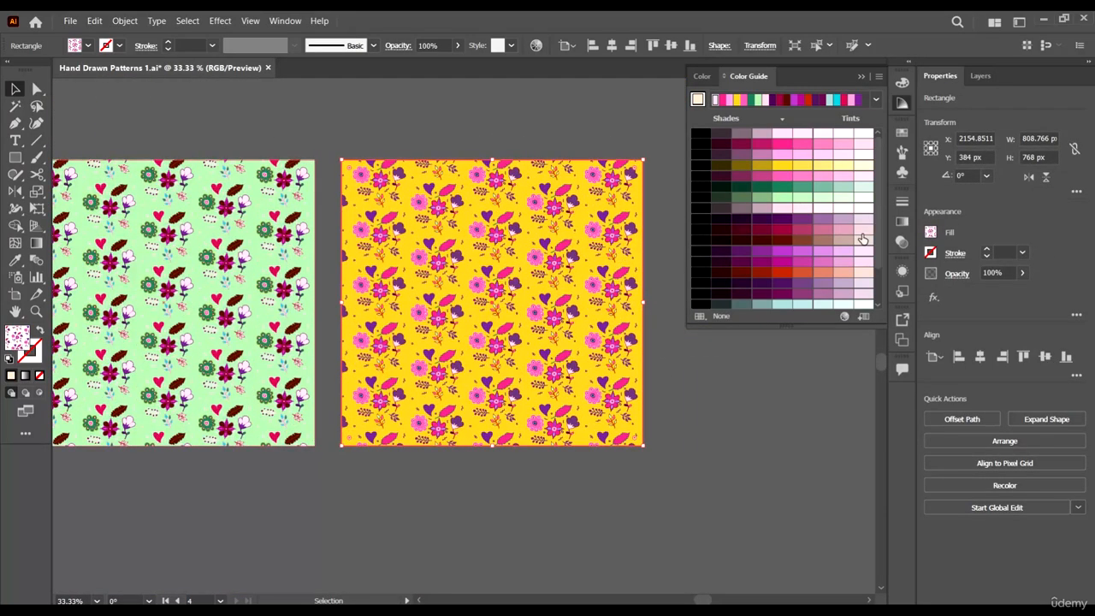
left_click(800, 255)
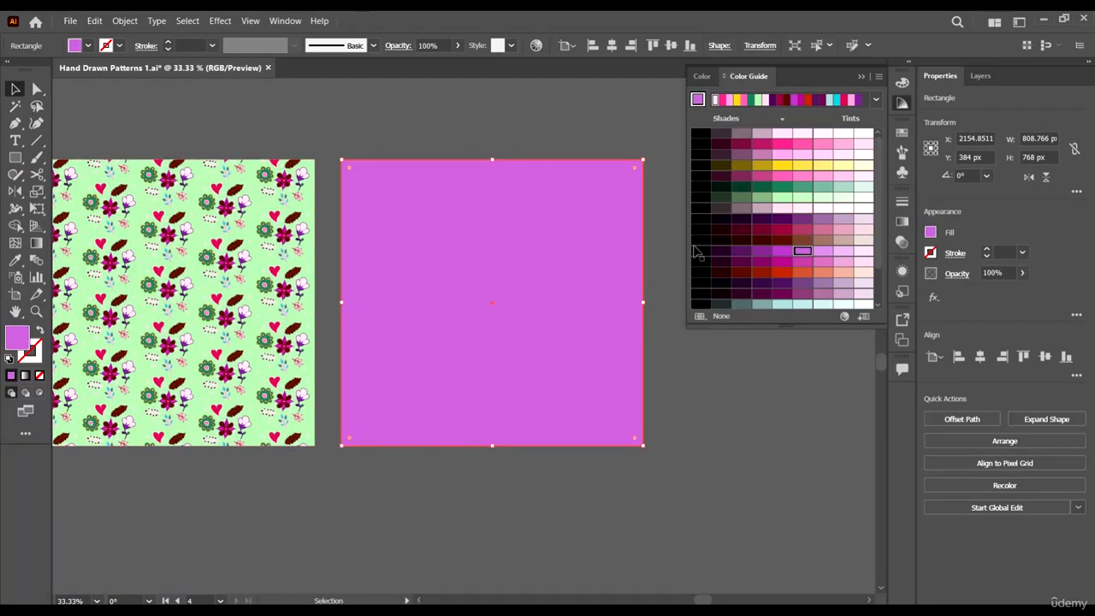
key("ctrl+z")
left_click(728, 448)
Select only the background rectangle of the yellow pattern and fill it with the near-white mint tint after trying other Color Guide swatches
left_click_drag(728, 475, 518, 311)
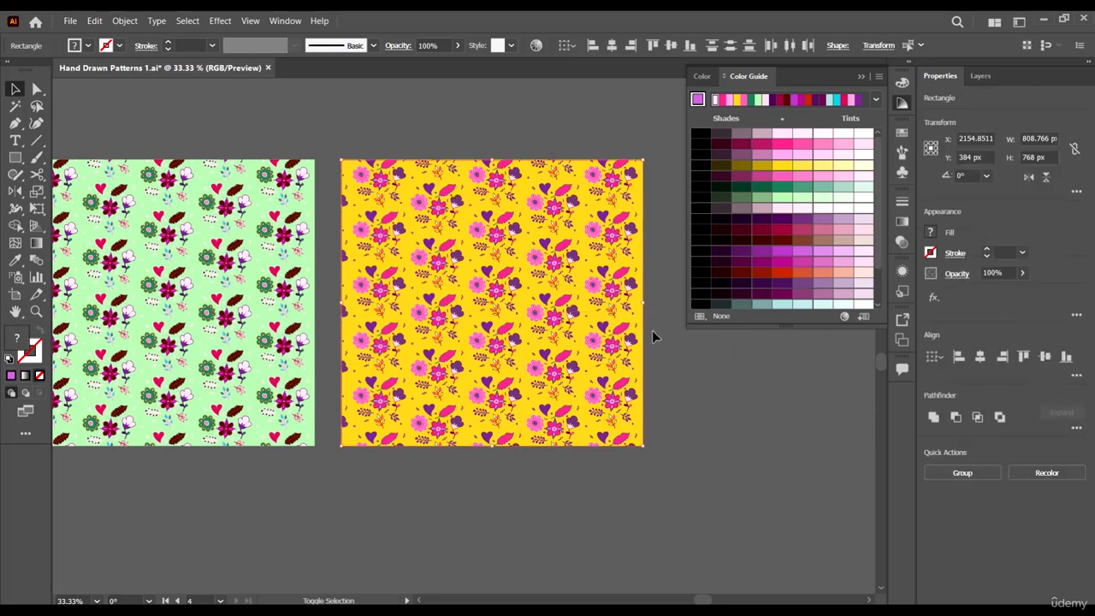
left_click(628, 342)
left_click(842, 272)
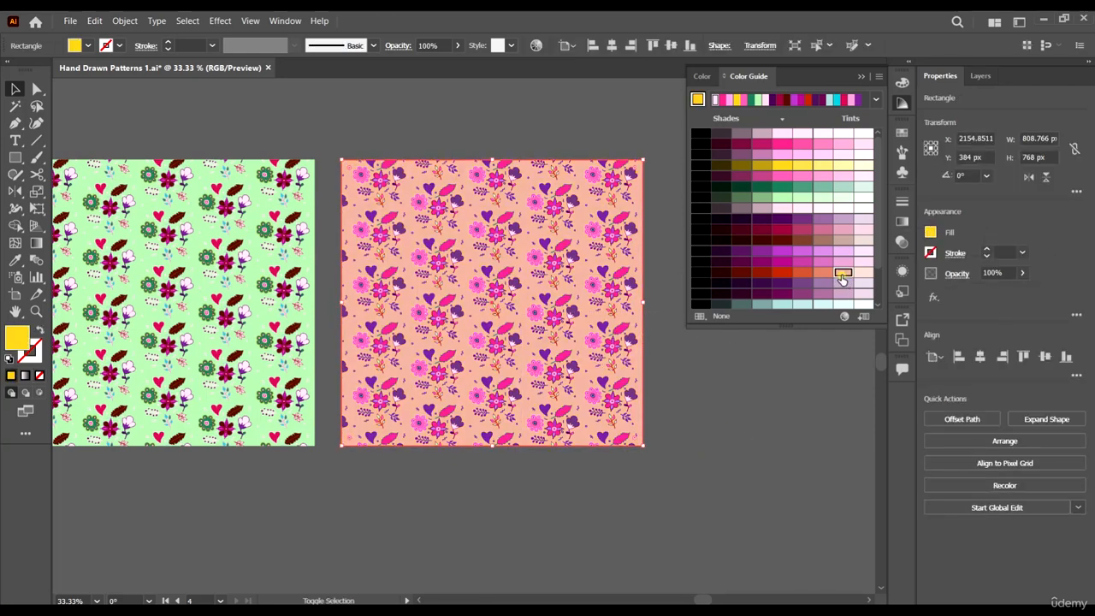
left_click(843, 224)
left_click(842, 196)
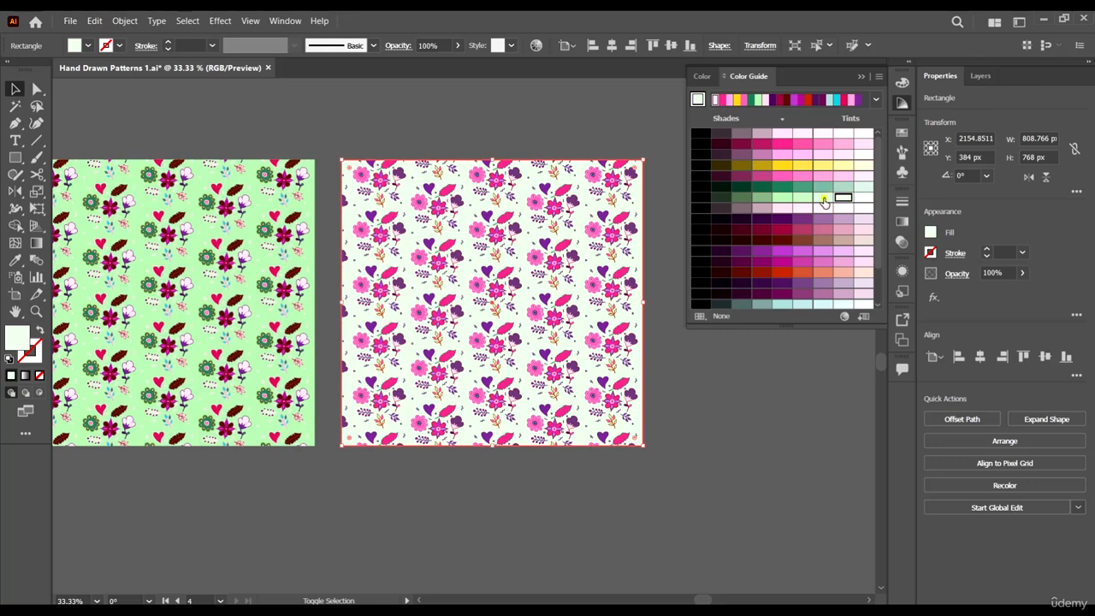
left_click(849, 200)
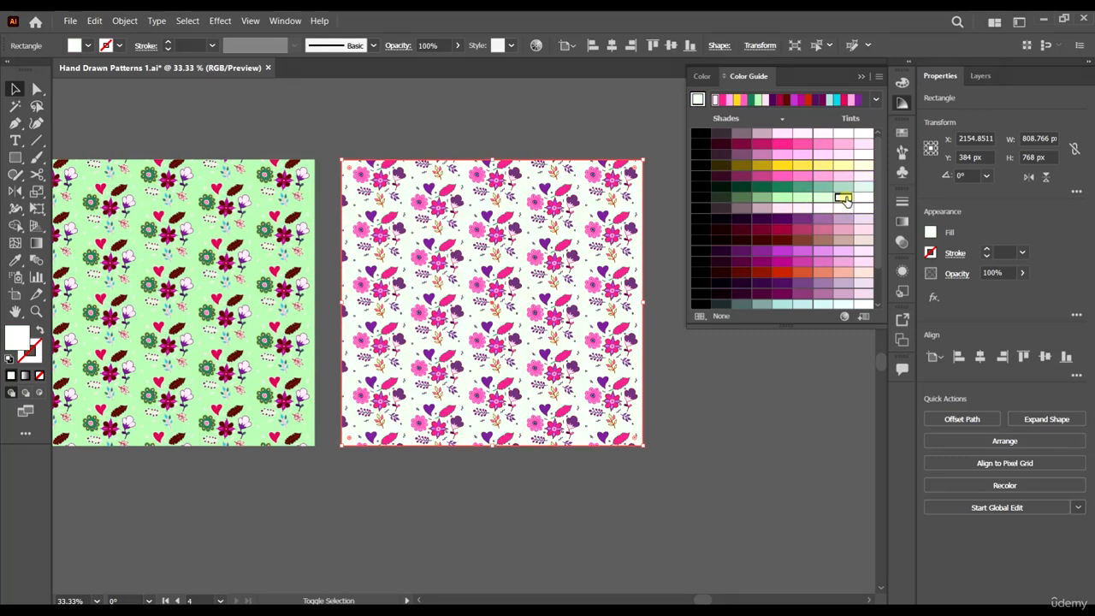
left_click(862, 198)
left_click(734, 466)
Fill the mint green pattern's background rectangle with a light pink tint after trying other Color Guide swatches
scroll(727, 400, "down", 1)
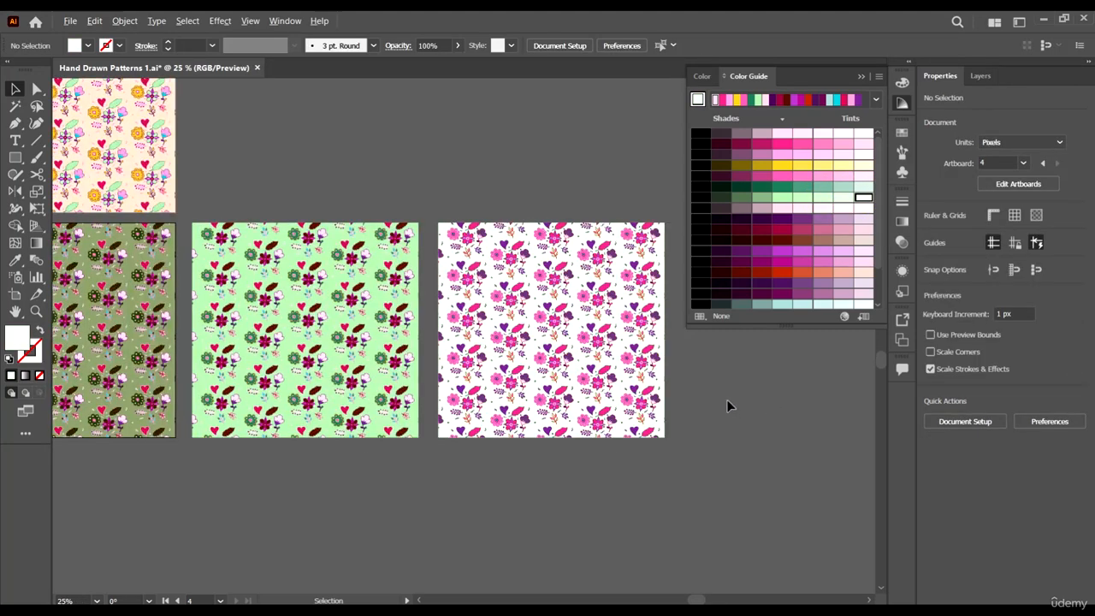
scroll(500, 338, "up", 2)
scroll(500, 337, "up", 2)
scroll(584, 310, "down", 4)
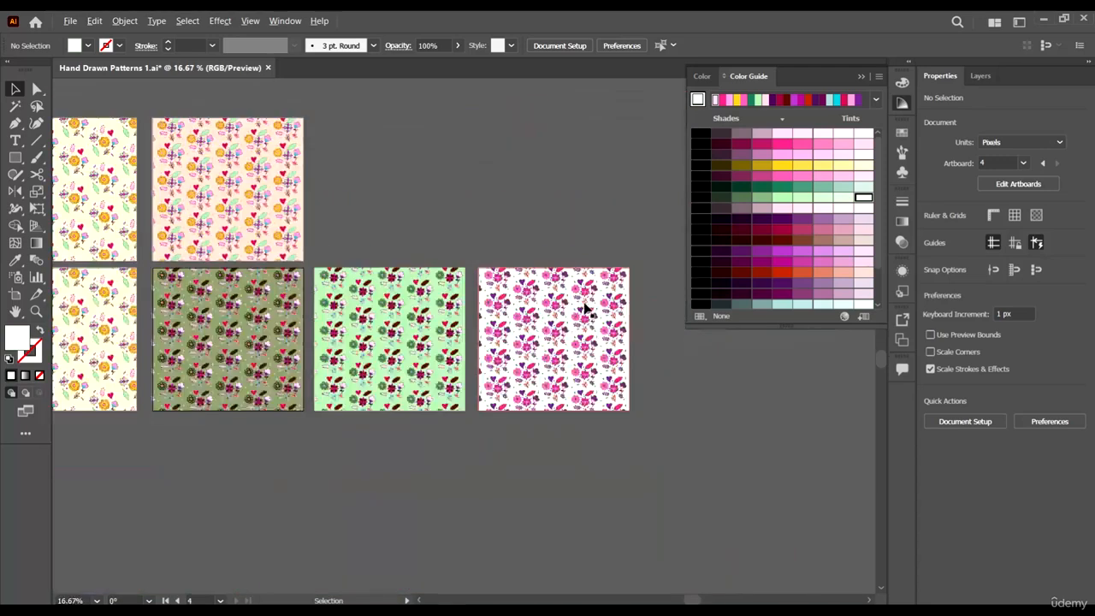
scroll(484, 290, "up", 2)
left_click(454, 288)
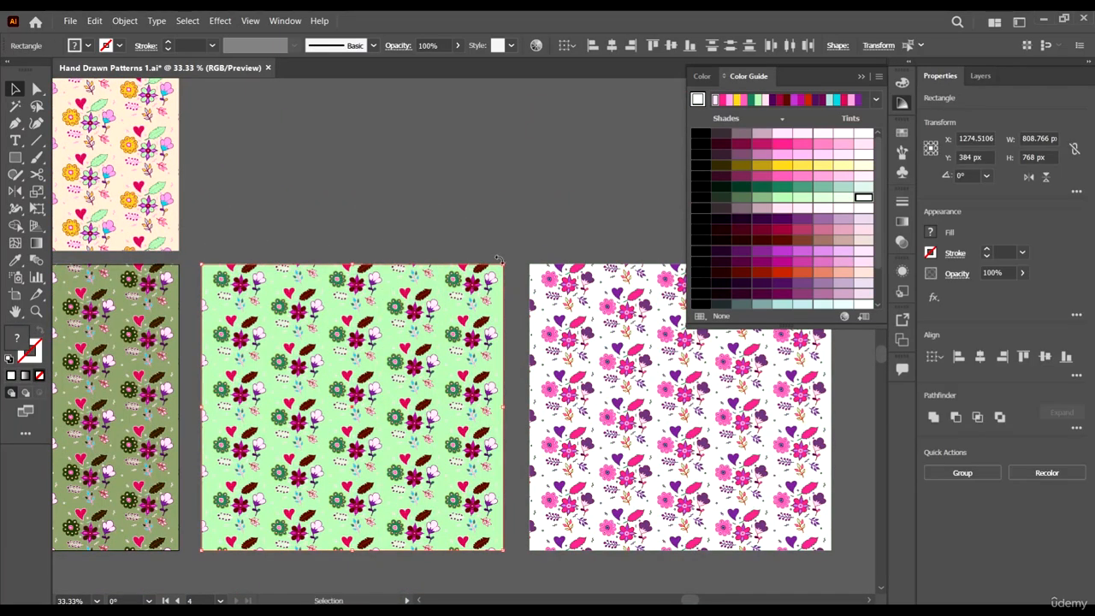
left_click(490, 284)
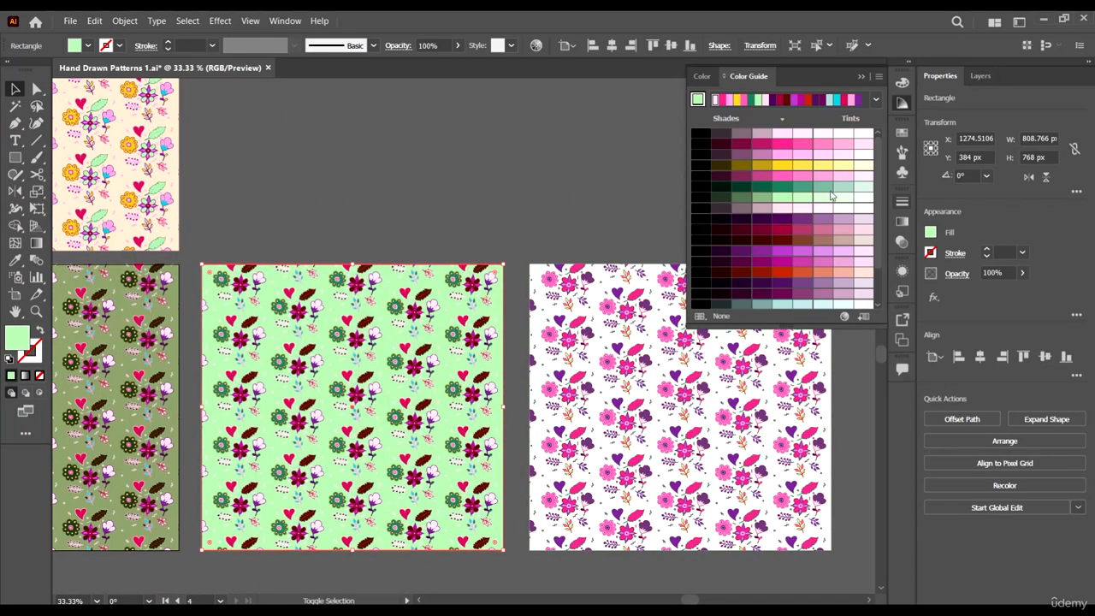
left_click(860, 188)
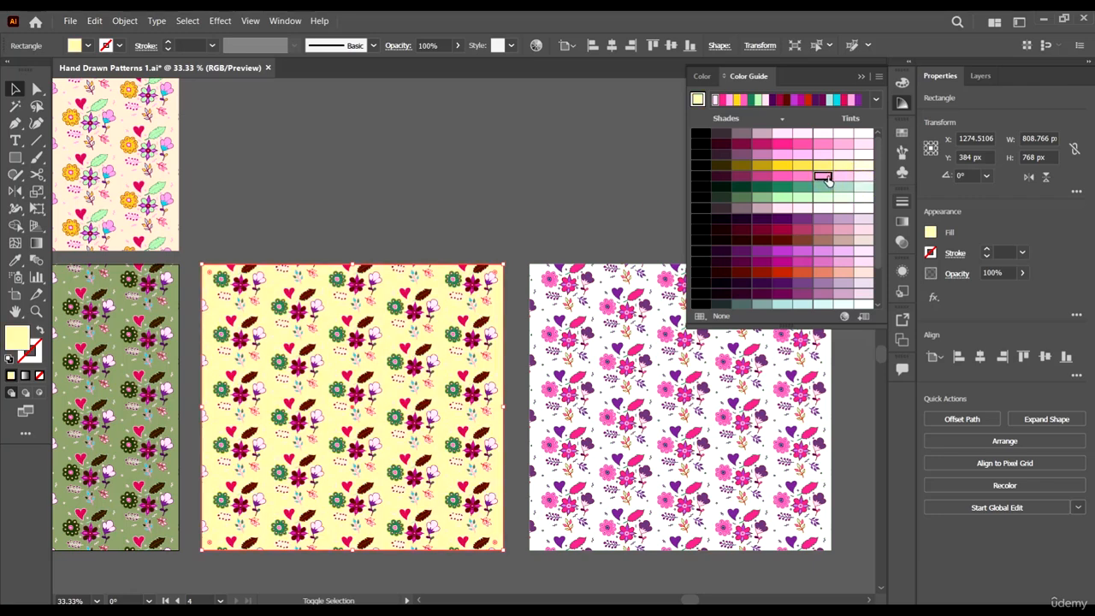
left_click(825, 177)
left_click(844, 177)
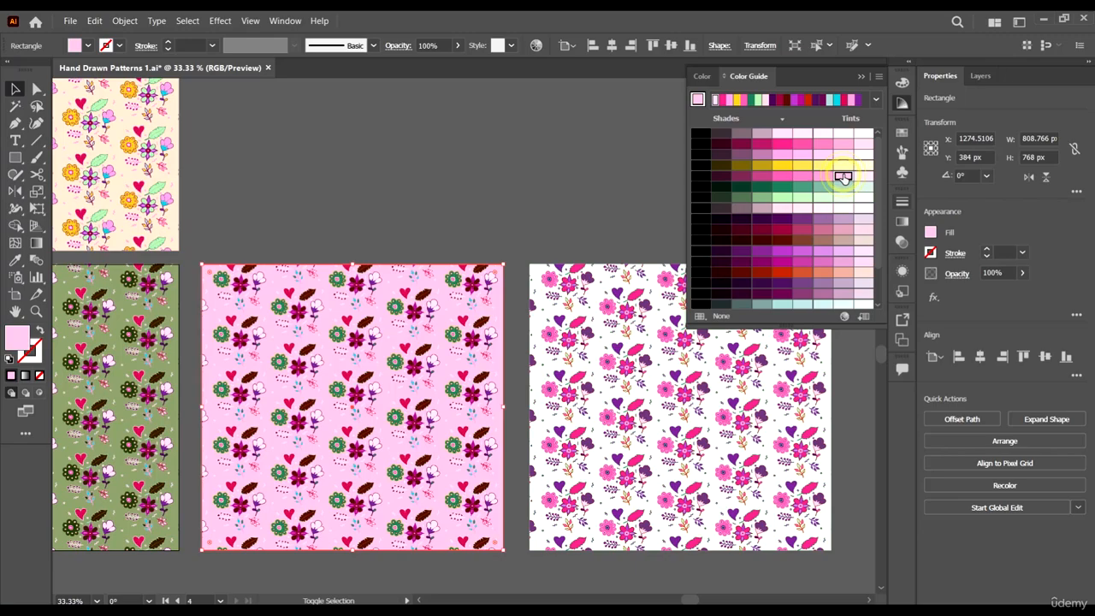
left_click(611, 195)
Examine all the finished color variations of the floral pattern side by side
scroll(573, 194, "down", 2)
scroll(508, 377, "up", 1)
scroll(611, 350, "up", 1)
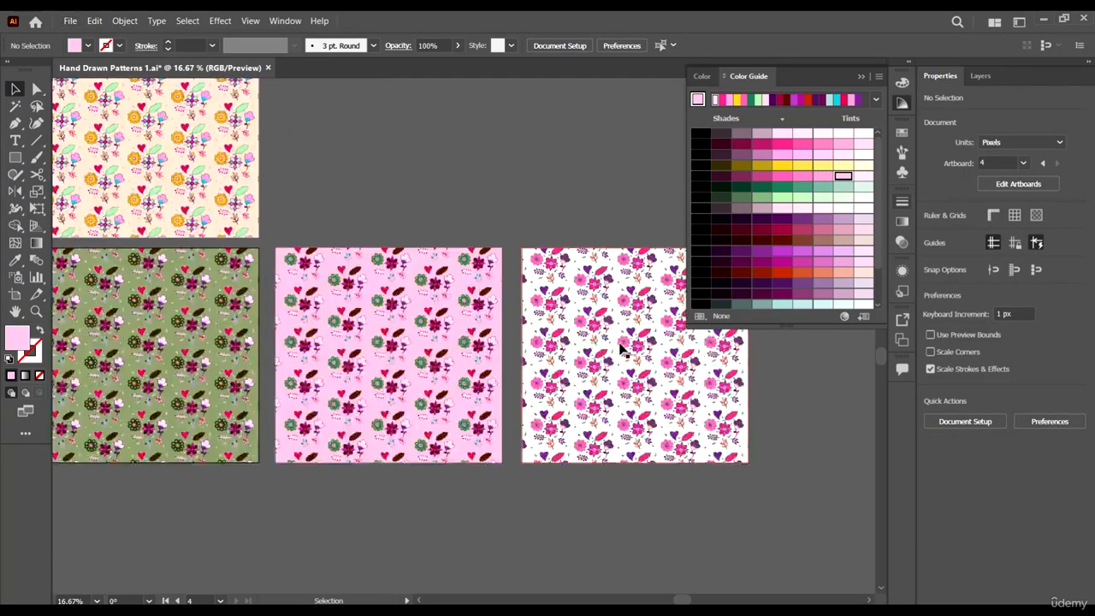
scroll(619, 346, "up", 3)
scroll(546, 355, "down", 4)
scroll(550, 360, "up", 1)
scroll(545, 381, "left", 1)
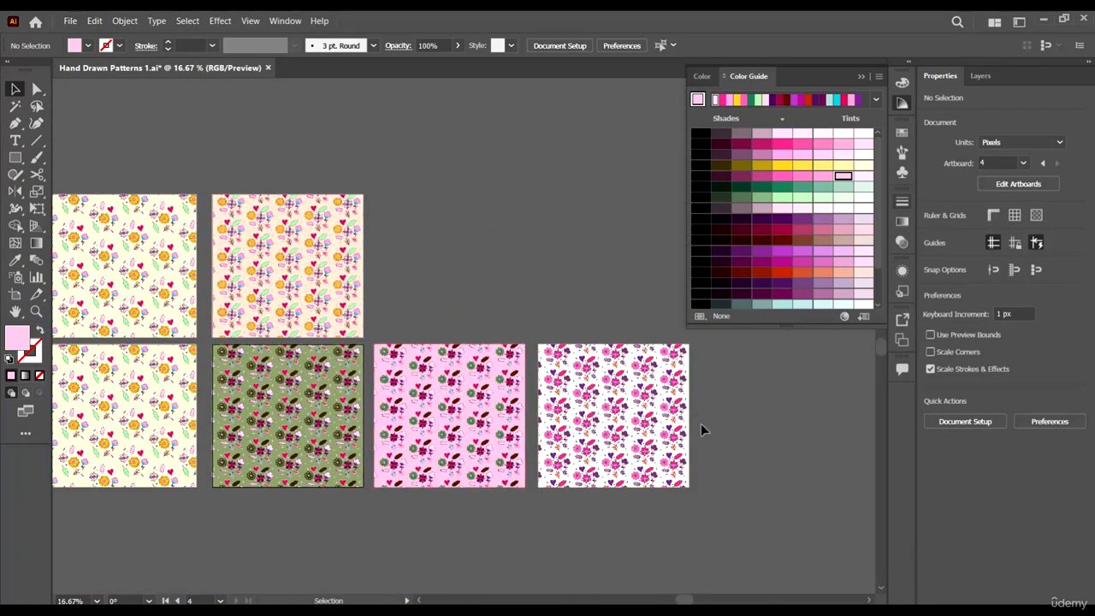
scroll(764, 515, "left", 2)
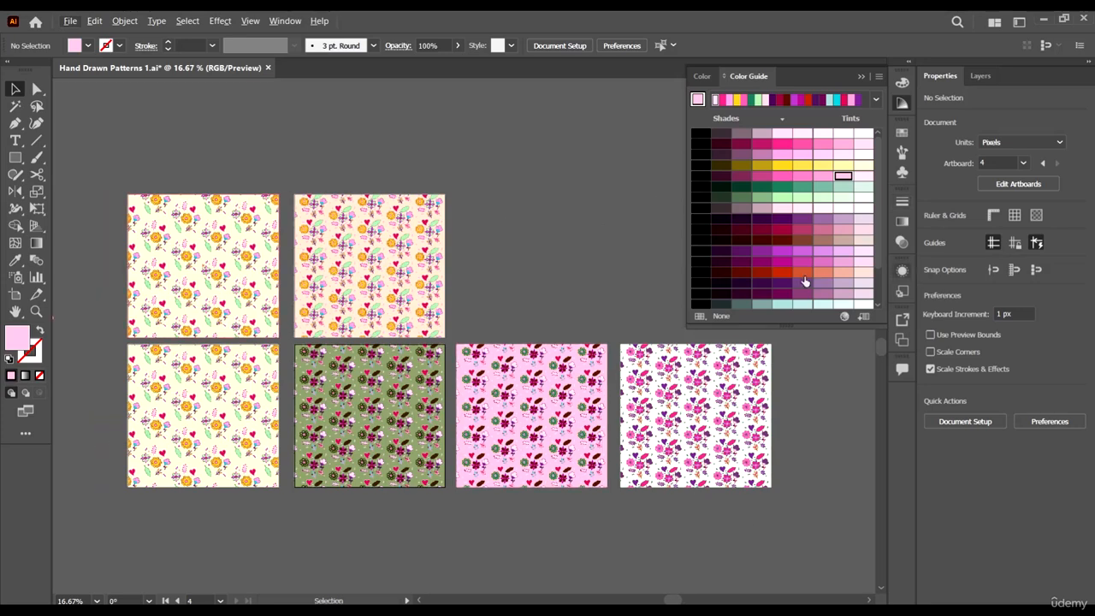
left_click(794, 540)
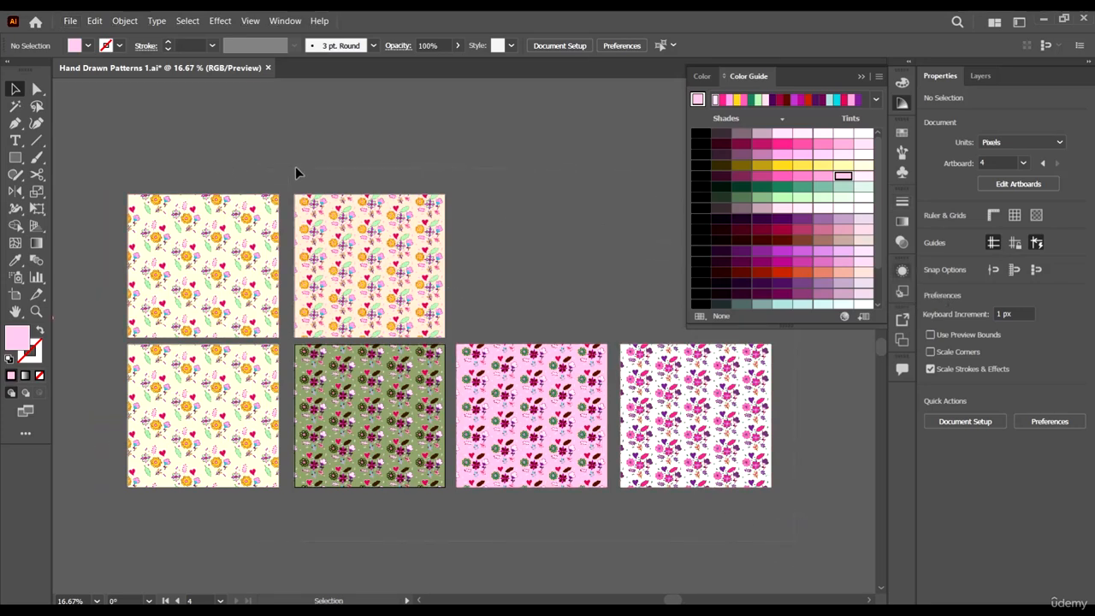
Select the peach, green, pink and white pattern variations, inspect each one's colors up close, and clear the selection
left_click_drag(278, 155, 289, 163)
scroll(368, 208, "up", 4)
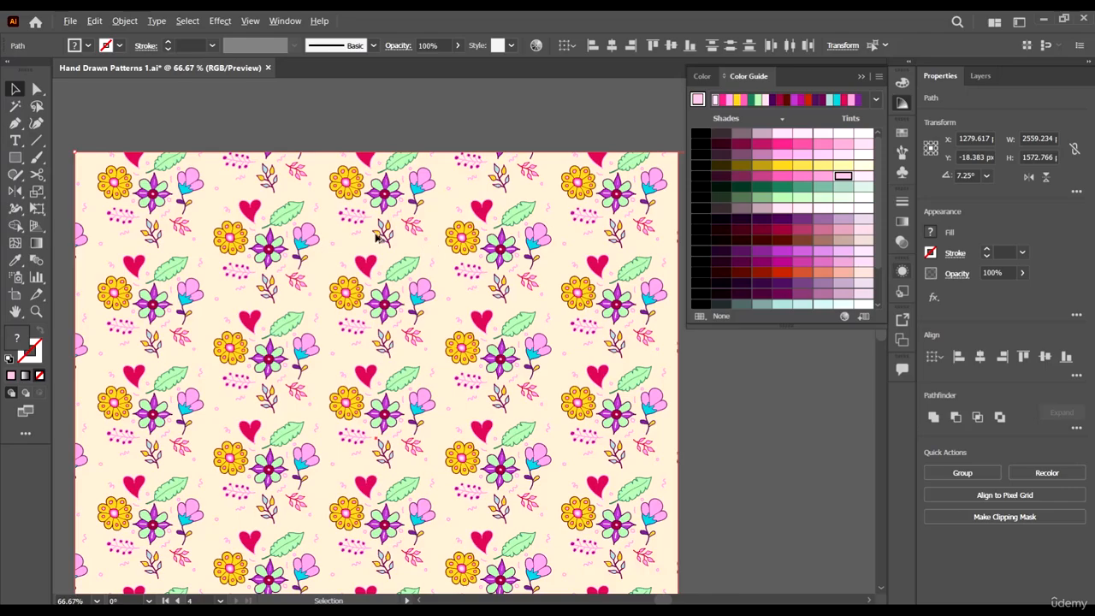
scroll(377, 238, "down", 4)
scroll(427, 406, "up", 4)
scroll(475, 359, "down", 2)
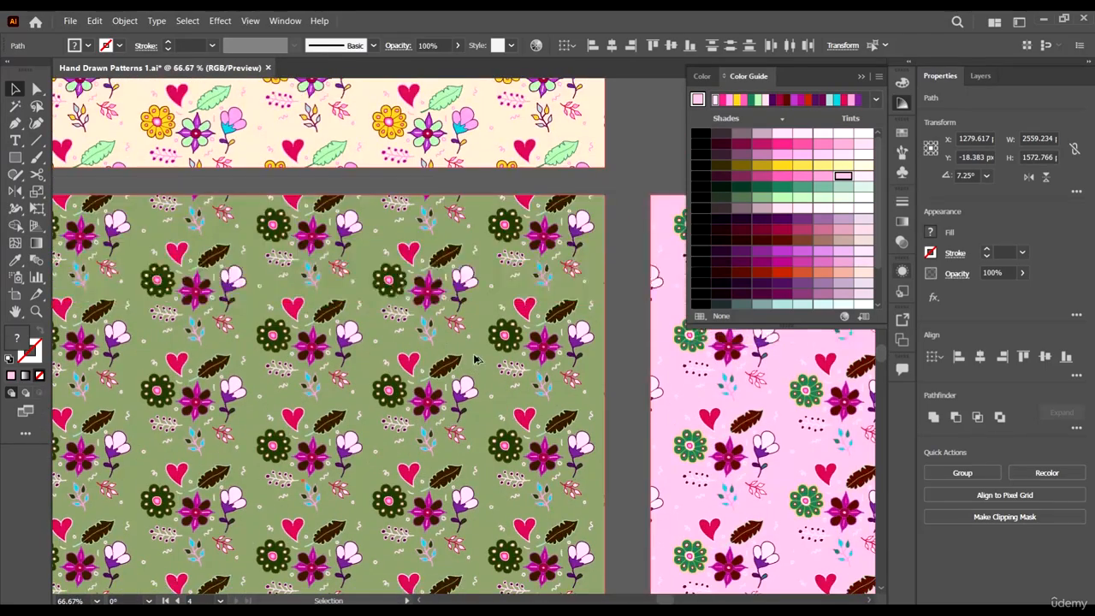
scroll(476, 360, "up", 3)
scroll(462, 337, "down", 3)
scroll(443, 319, "down", 2)
scroll(453, 316, "right", 4)
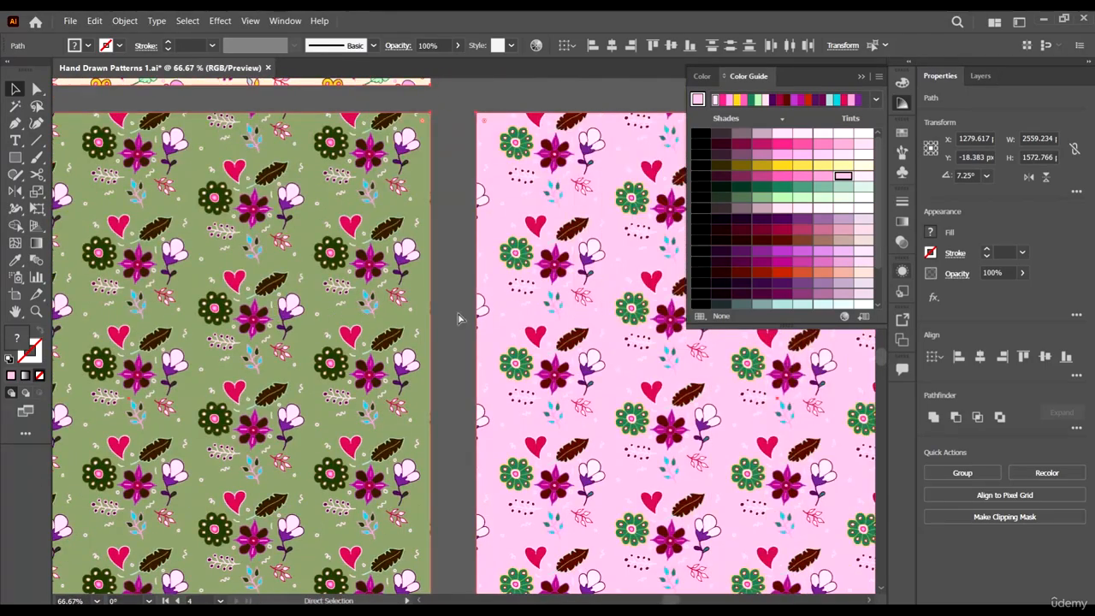
scroll(458, 315, "right", 2)
scroll(246, 286, "up", 4)
scroll(321, 316, "down", 5)
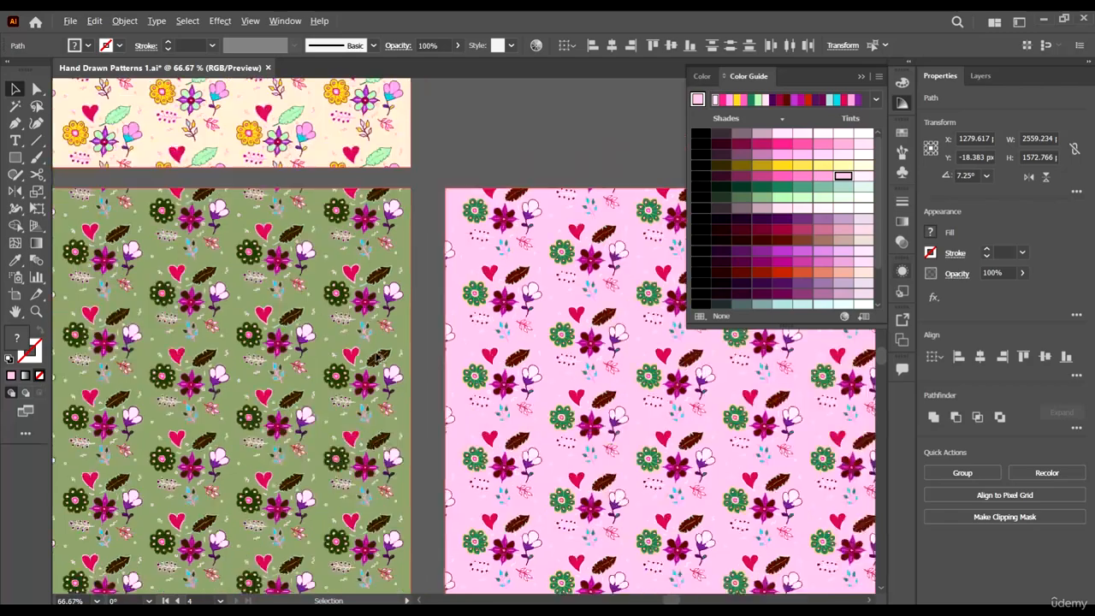
scroll(496, 388, "down", 2)
scroll(495, 388, "up", 5)
scroll(481, 346, "down", 6)
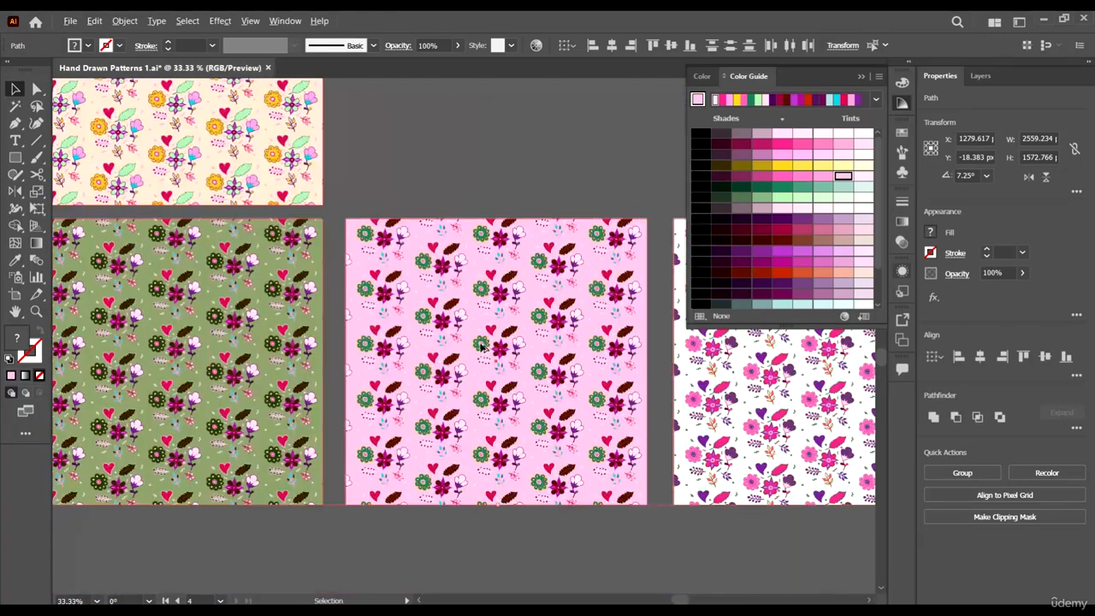
scroll(409, 344, "right", 4)
scroll(411, 323, "up", 5)
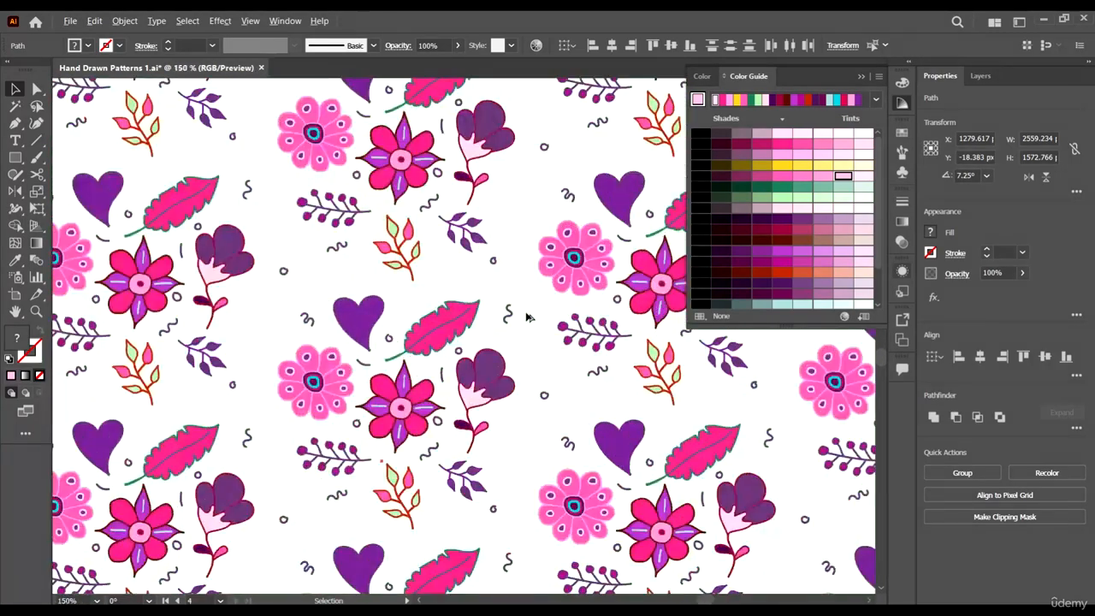
scroll(411, 323, "down", 9)
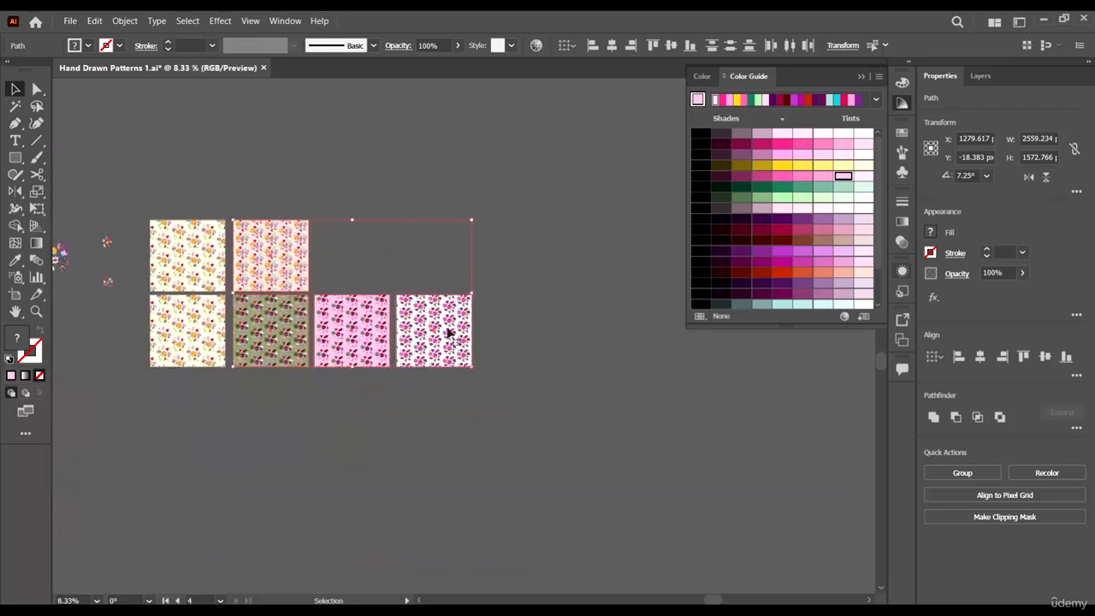
left_click(421, 394)
Examine the pale yellow patterns and the peach pattern up close and beside the other color variations
scroll(184, 276, "up", 3)
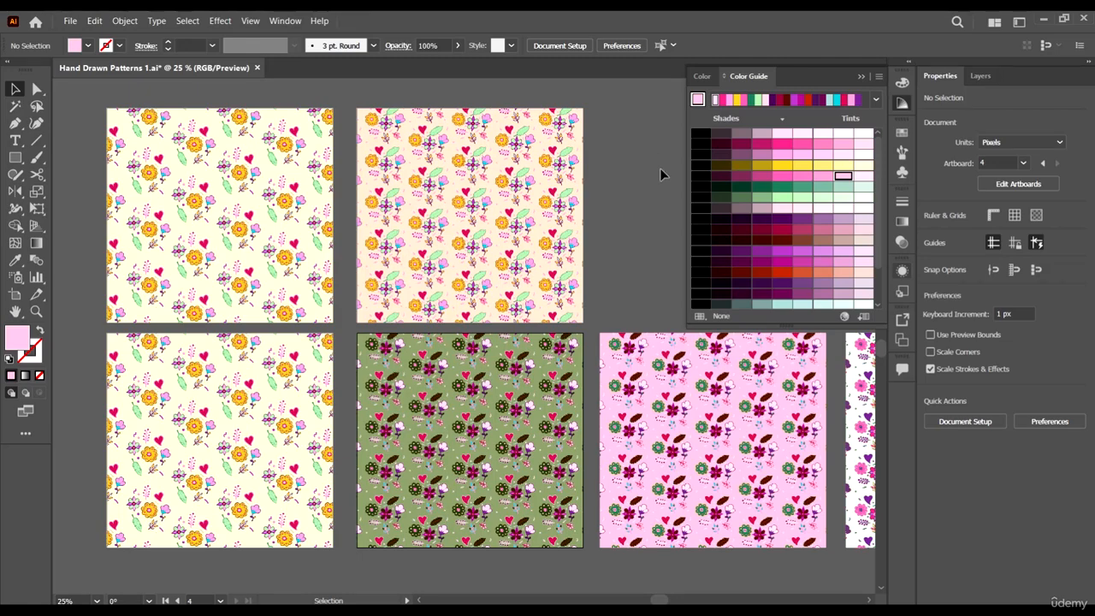
scroll(500, 168, "up", 1)
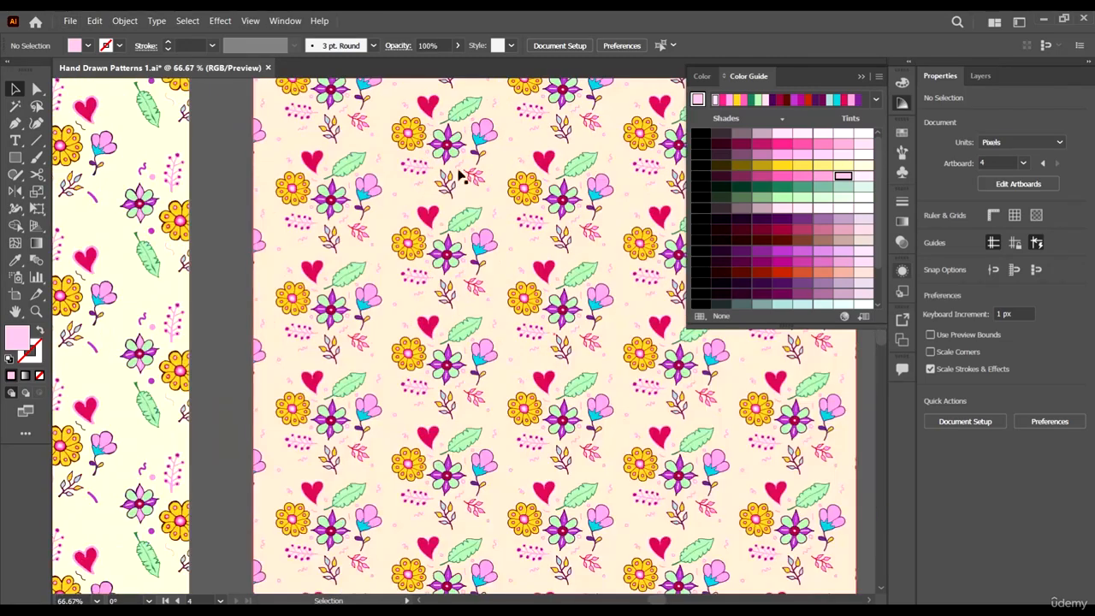
scroll(451, 176, "down", 2)
left_click(525, 237)
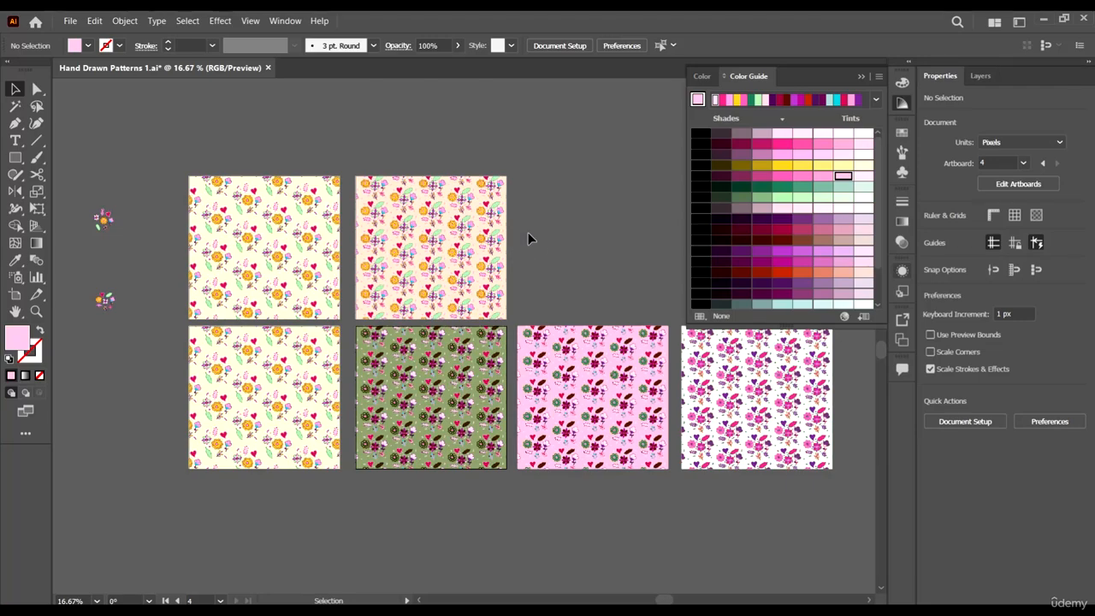
scroll(195, 205, "up", 2)
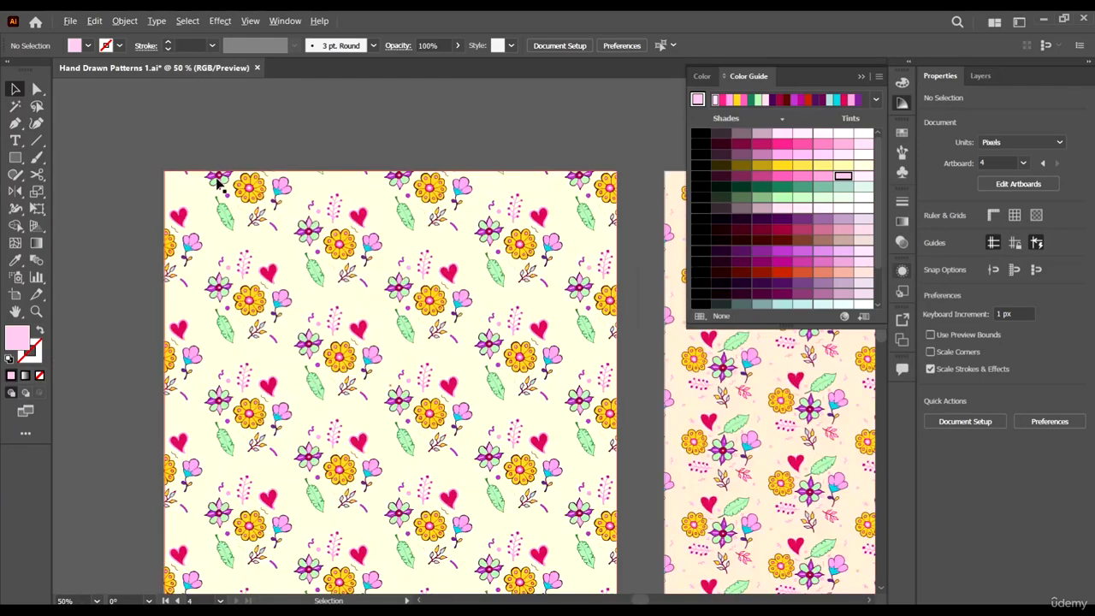
scroll(218, 182, "down", 1)
left_click(170, 98)
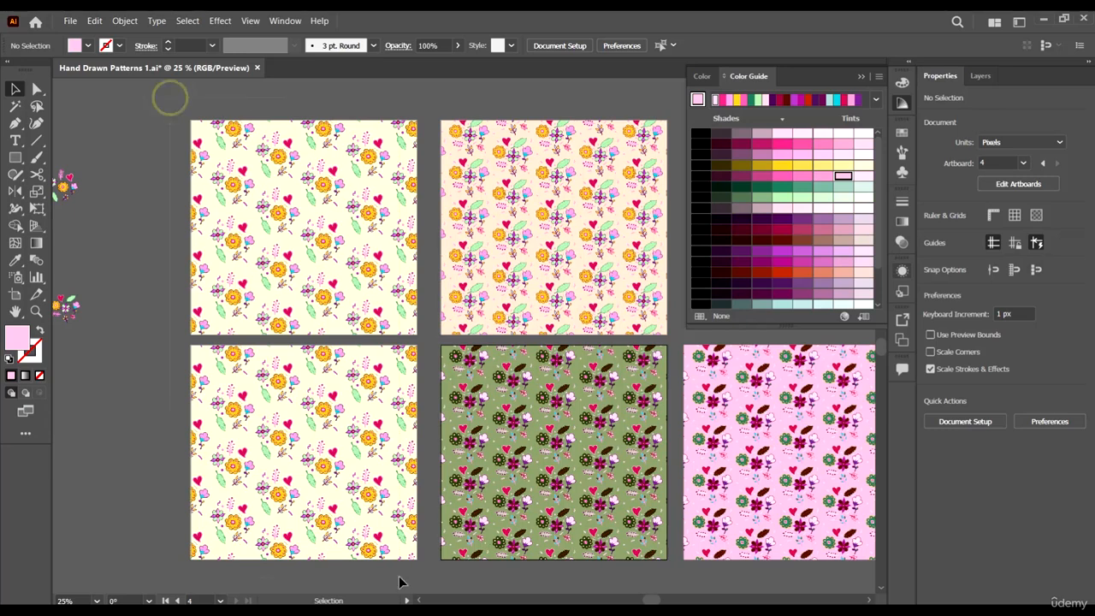
left_click(428, 567)
left_click(427, 571)
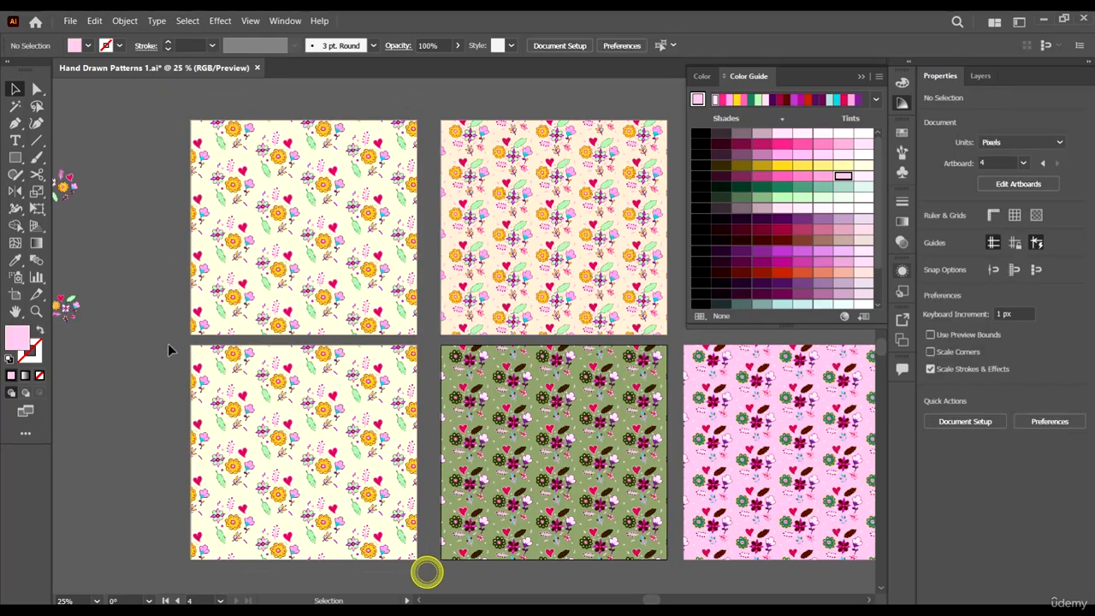
left_click(279, 379)
scroll(320, 237, "down", 3)
scroll(366, 193, "up", 1)
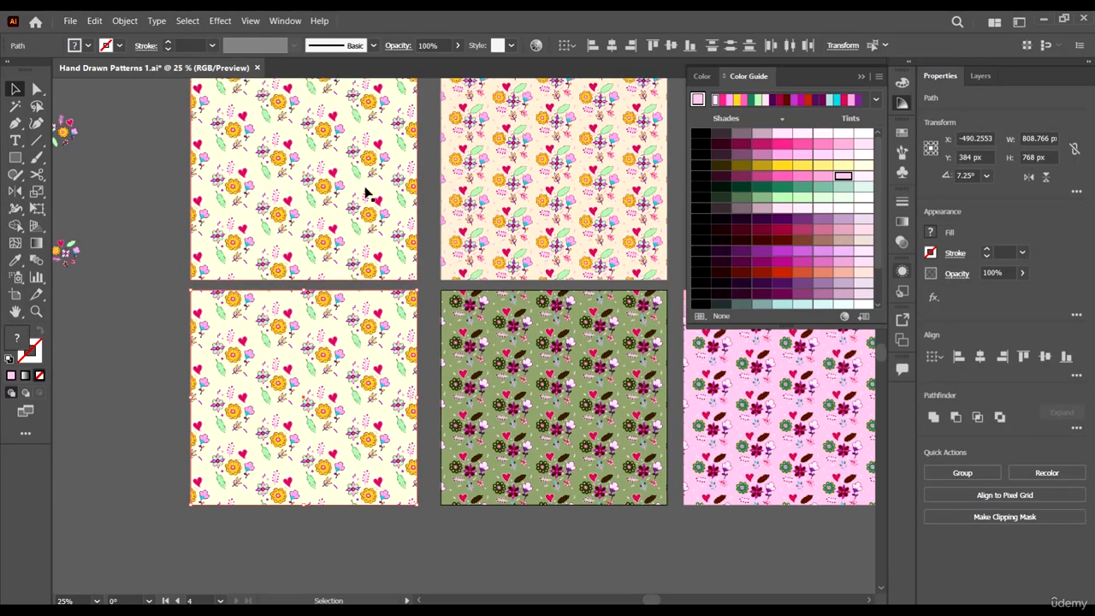
left_click(424, 174)
scroll(385, 265, "down", 1)
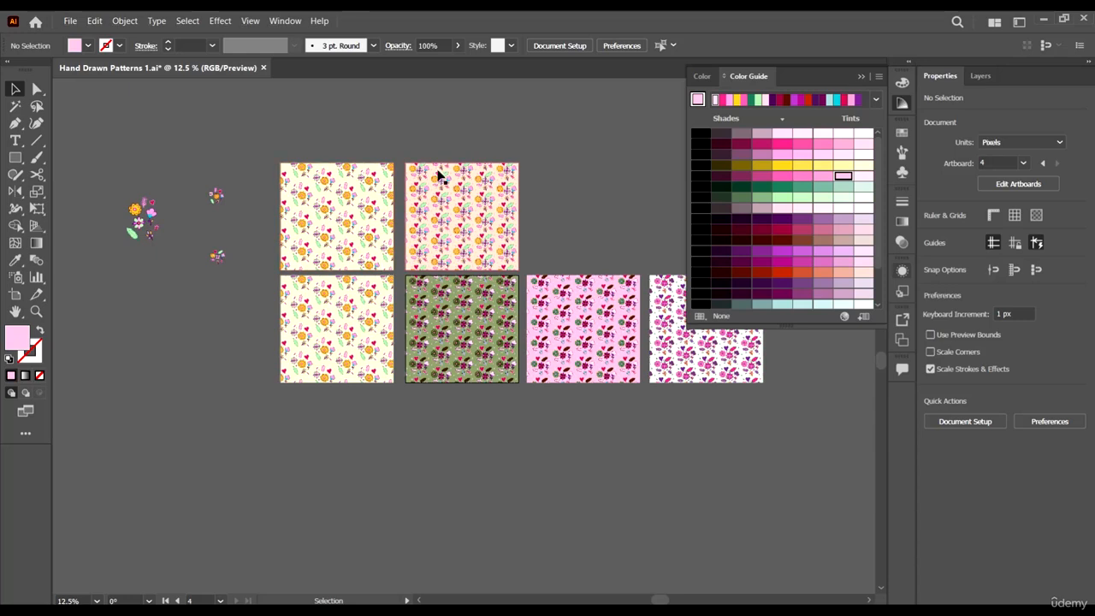
Highlight the peach pattern and the lower pale yellow pattern in turn to compare them with the recolored versions, and clear the selection
left_click(404, 143)
left_click(509, 199)
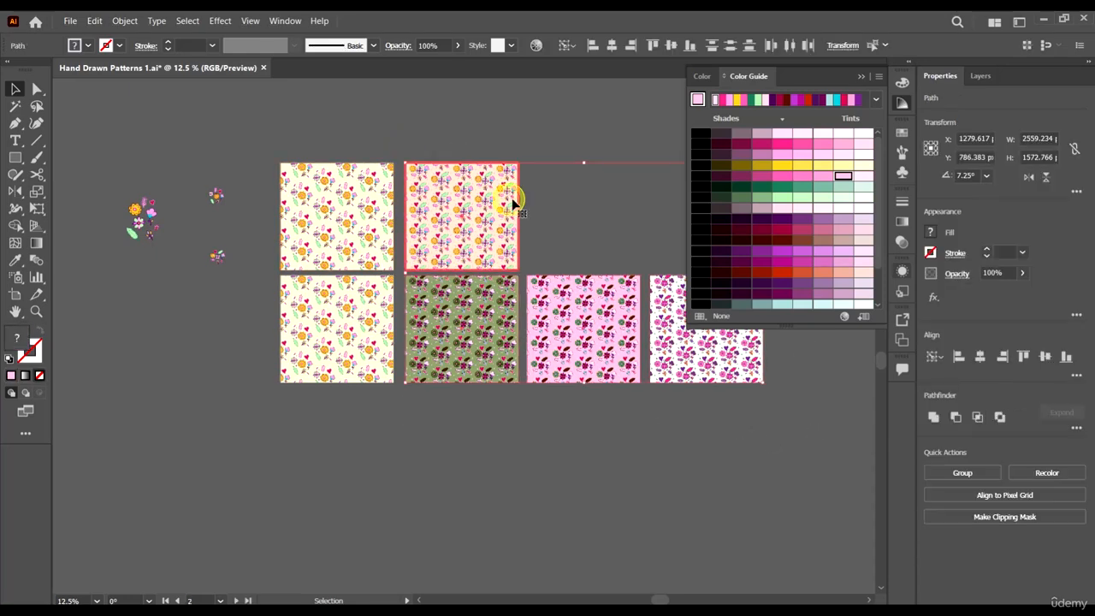
left_click(560, 193)
left_click(500, 203)
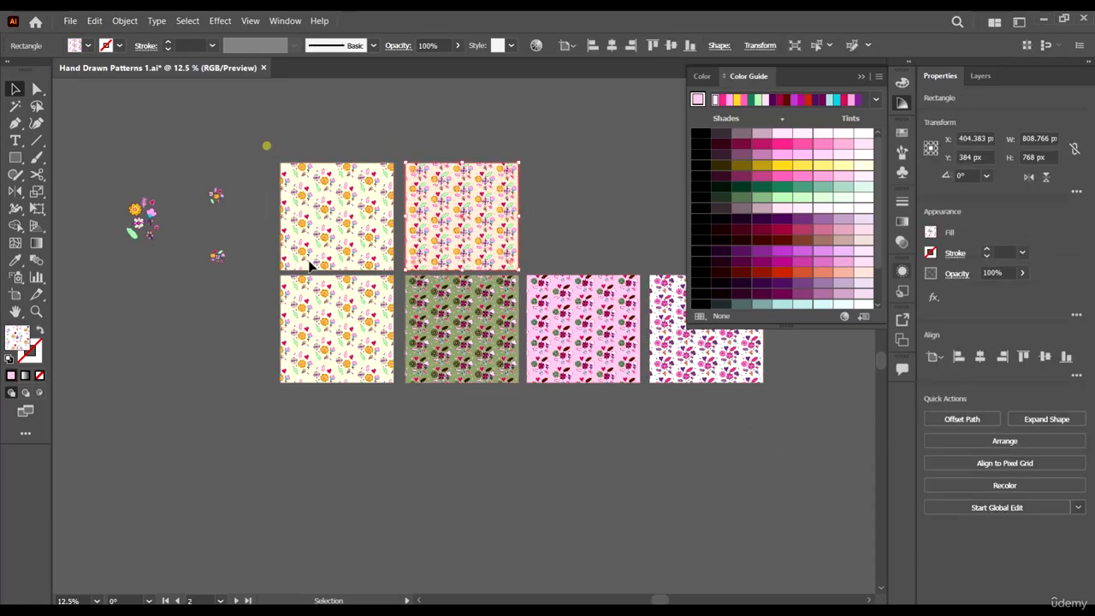
left_click(430, 462)
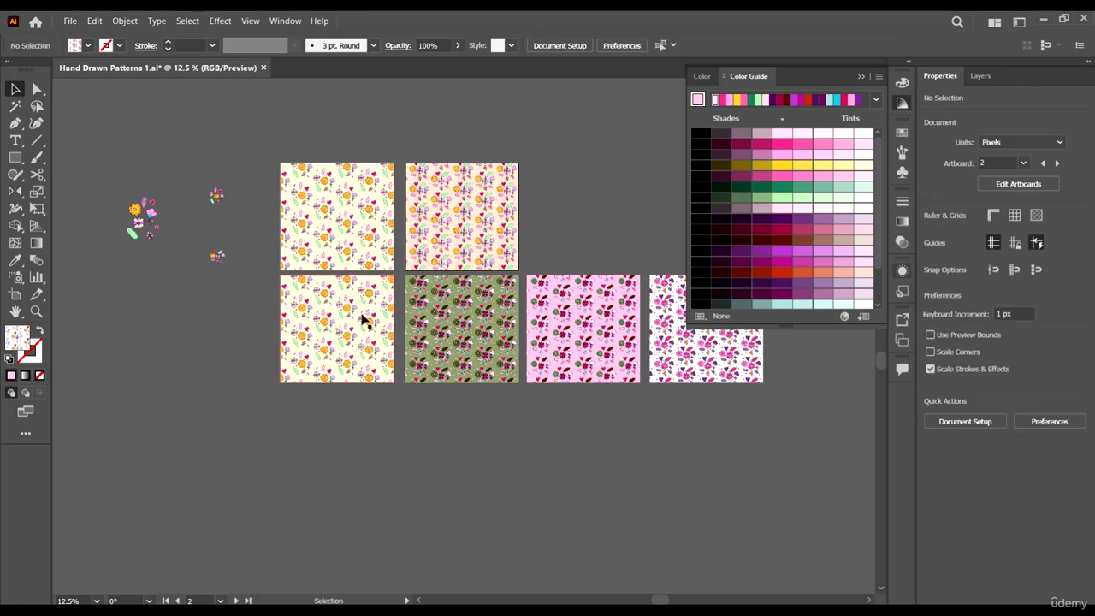
left_click(366, 260)
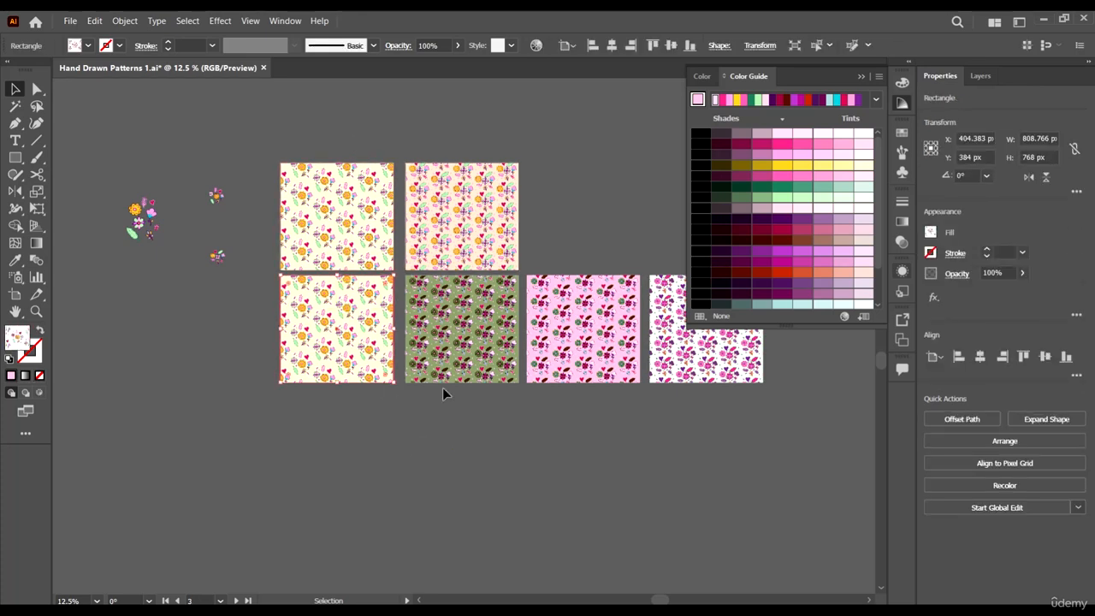
scroll(442, 394, "up", 2)
left_click(547, 310)
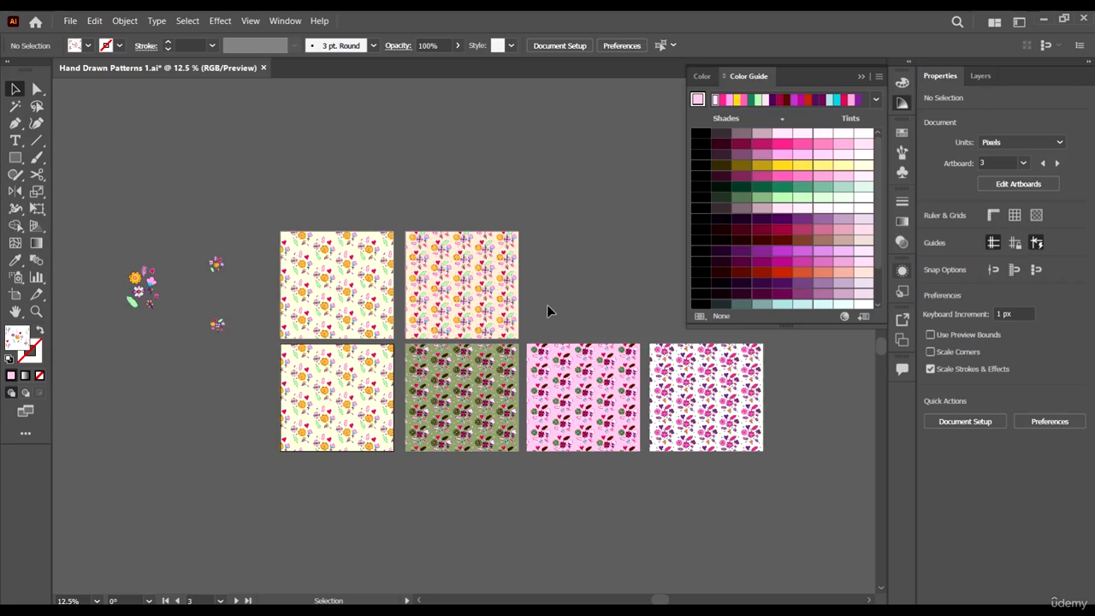